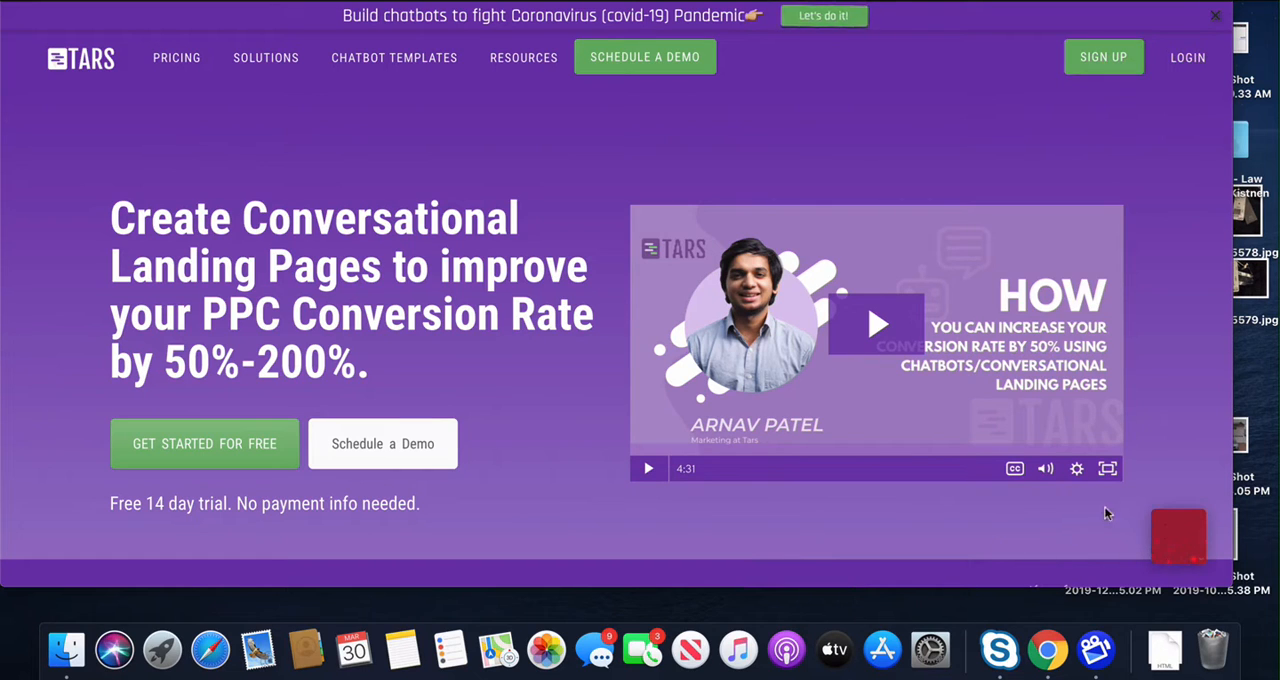
Step: Open the website's chat widget to view the sample chatbot's opening question, and close it again
click(1176, 537)
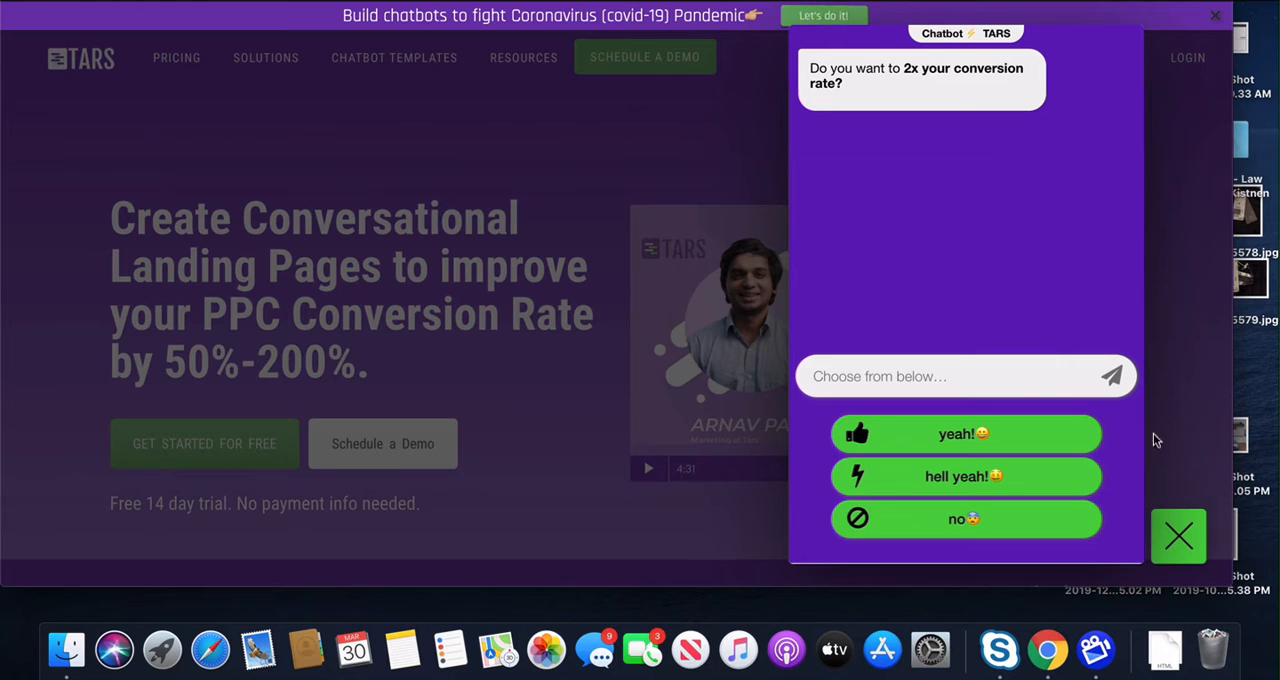
click(1176, 535)
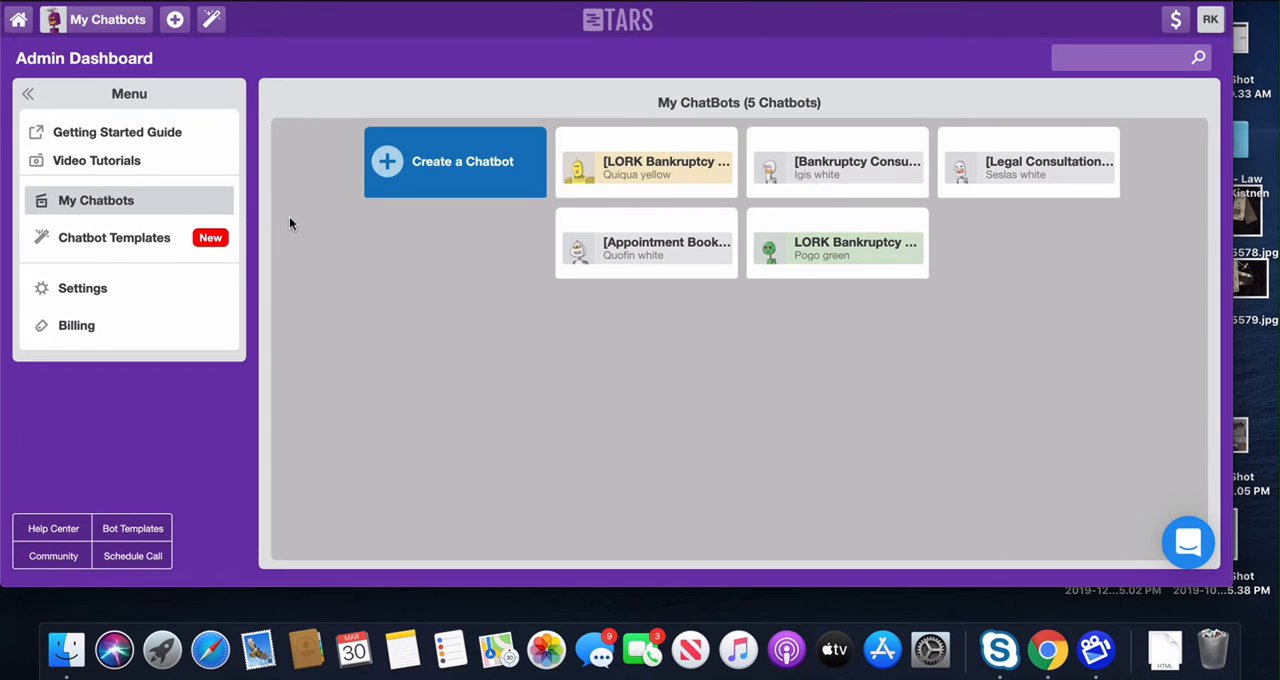
Step: Open the chatbot templates, filter them by the Insurance industry and browse the available templates
click(157, 241)
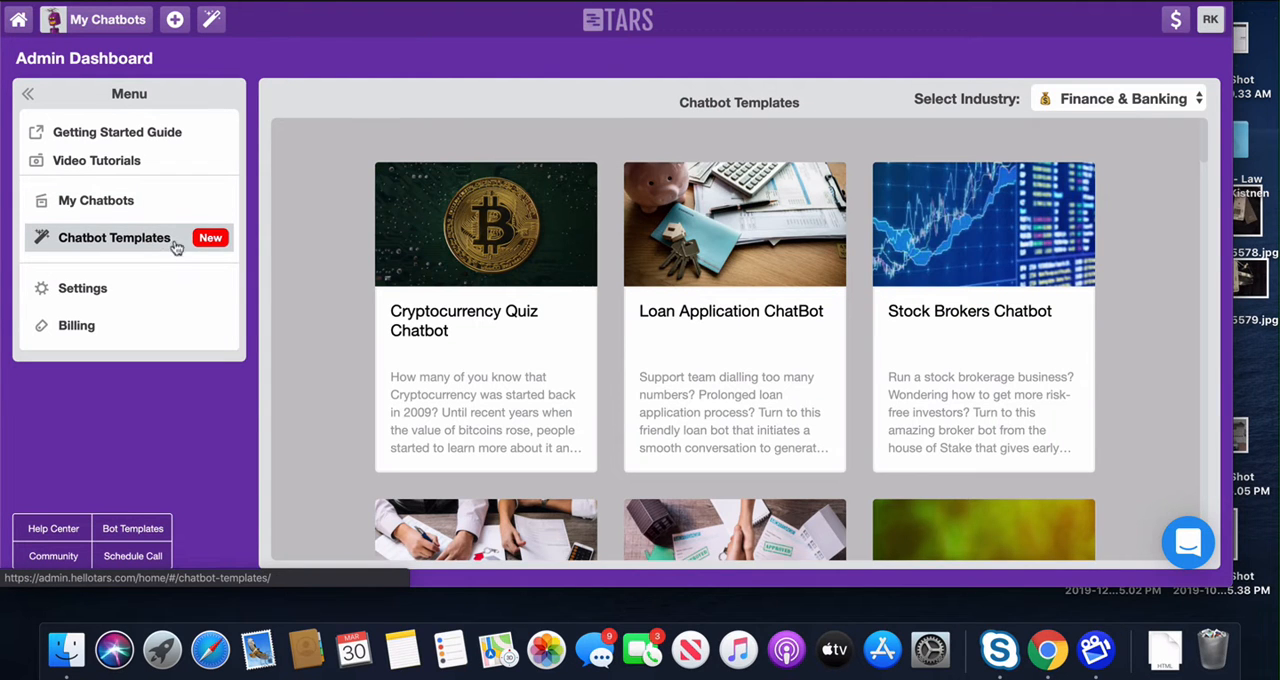
click(1123, 104)
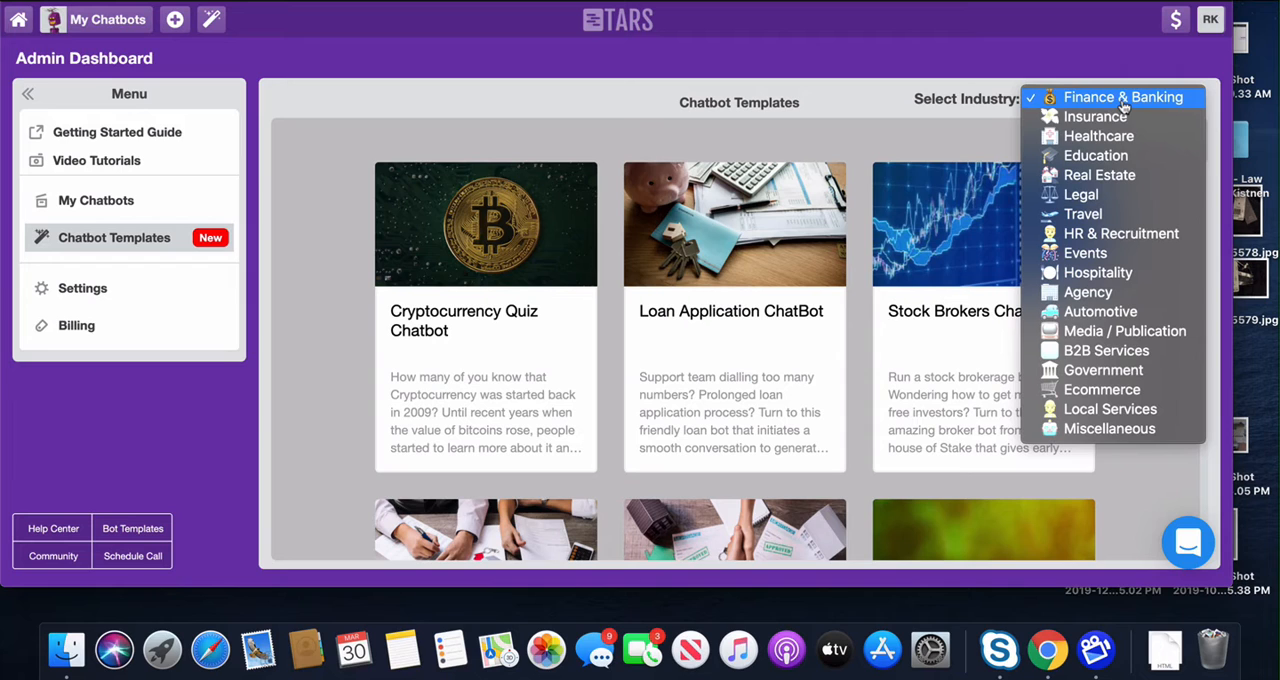
click(1118, 116)
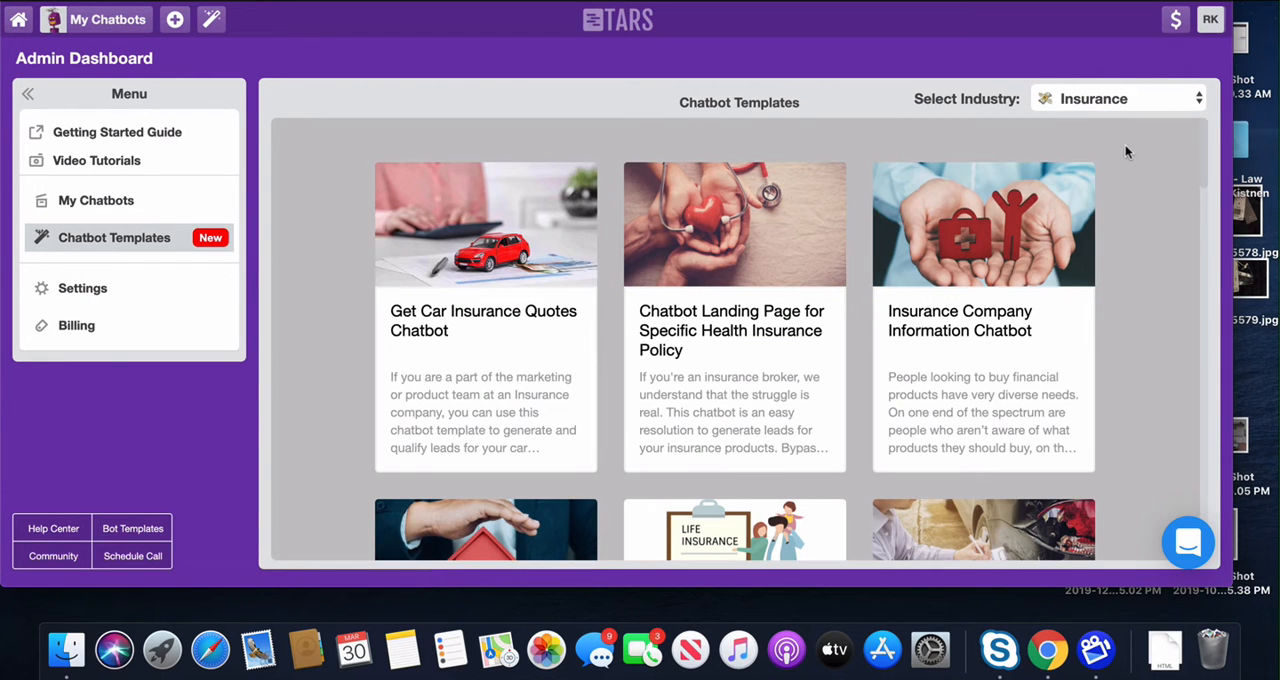
scroll(1020, 150, down, 5)
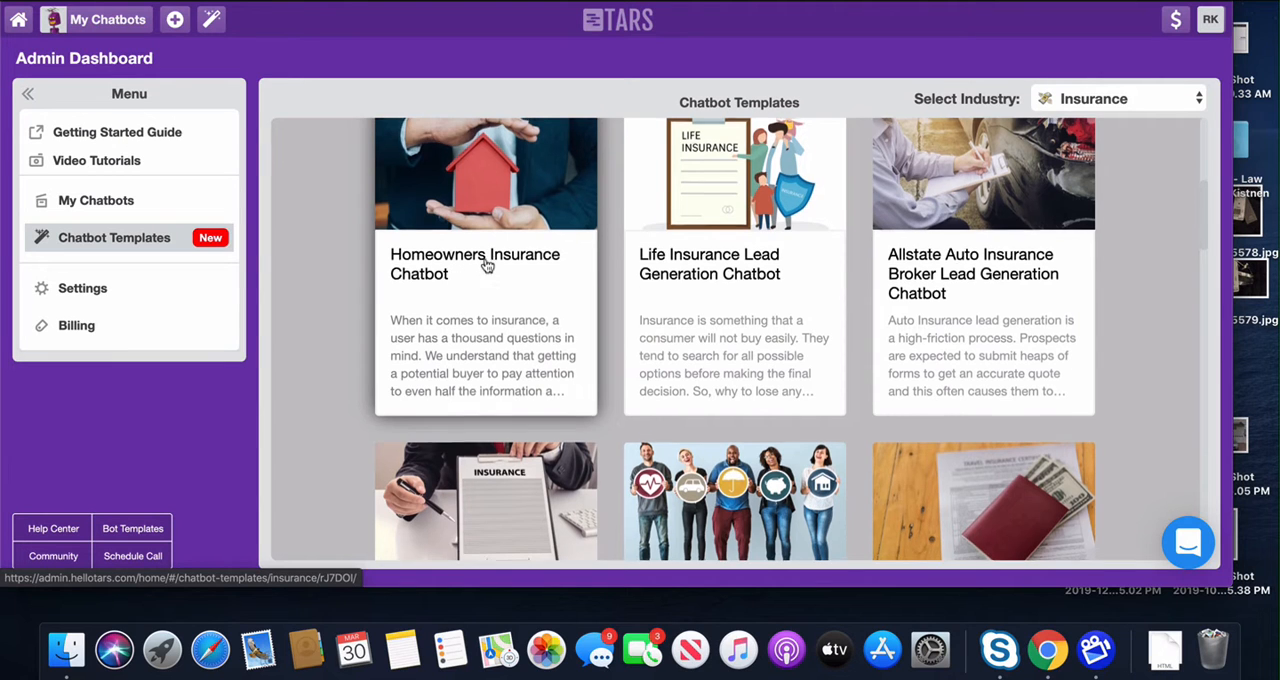
Step: Open the Homeowners Insurance Chatbot template and look through its conversation preview and description
scroll(487, 265, up, 1)
click(438, 318)
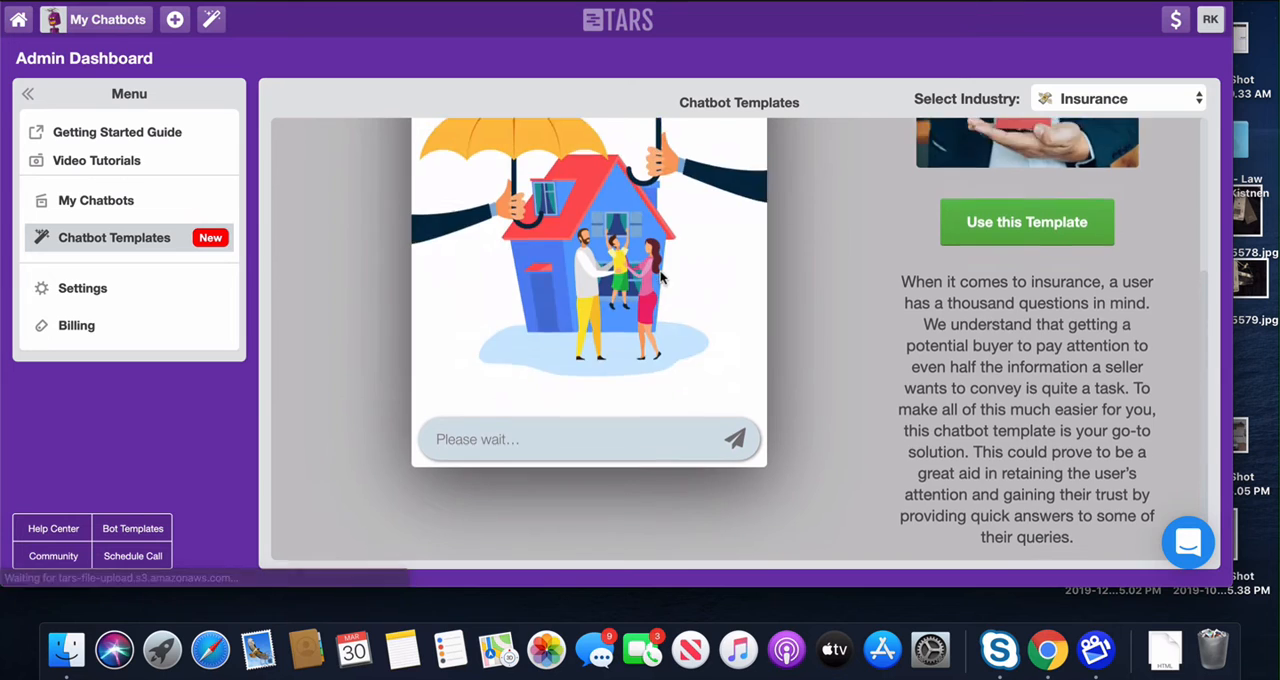
scroll(650, 285, up, 4)
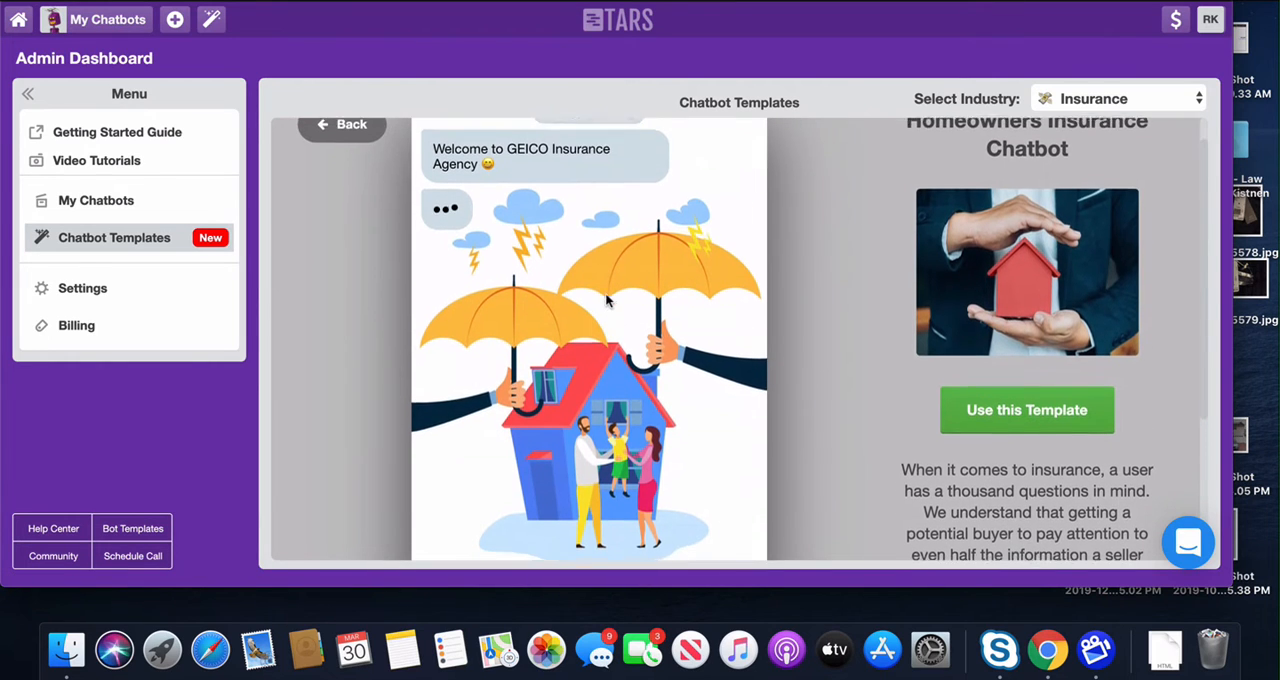
scroll(606, 300, down, 1)
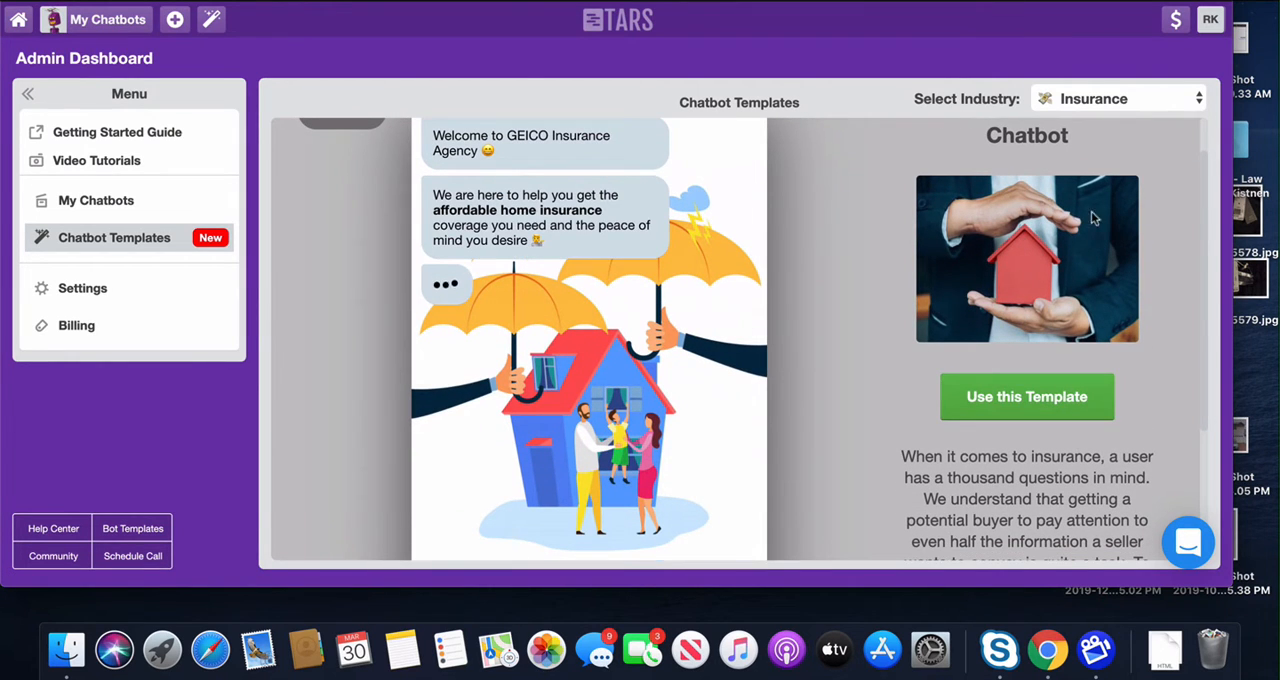
Step: Filter the chatbot templates by the Local Services industry and browse through the available templates
click(1090, 98)
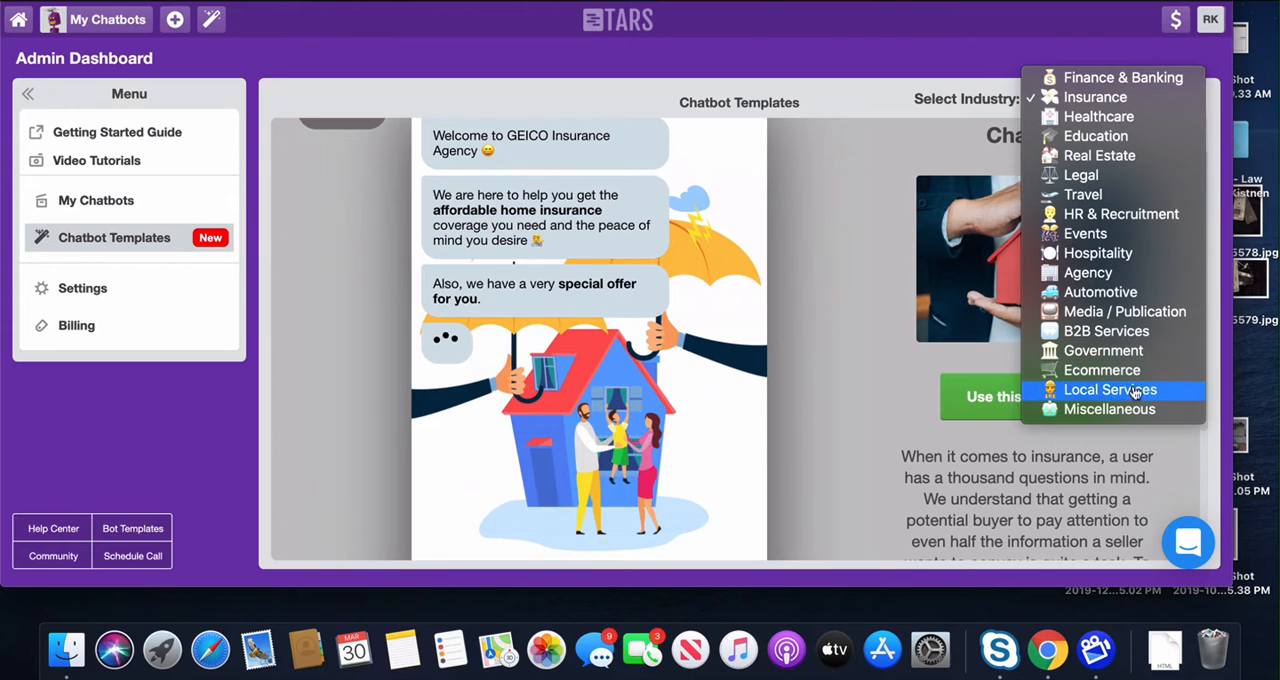
click(1135, 391)
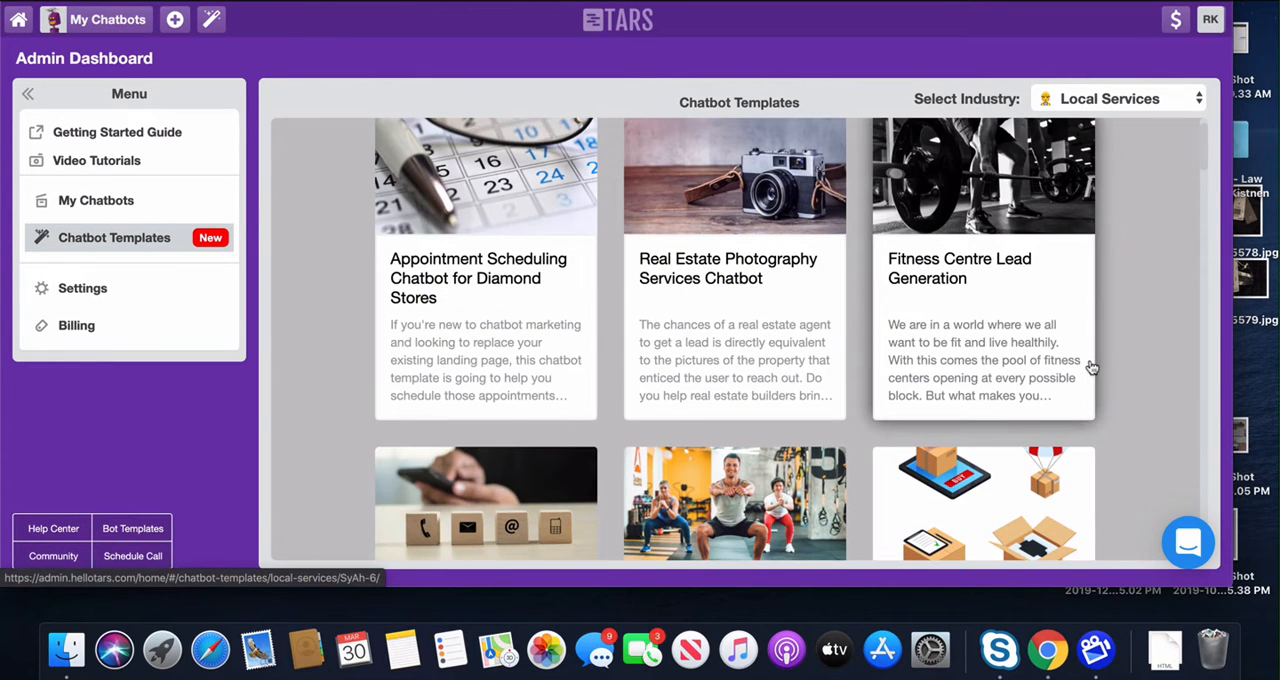
scroll(743, 283, down, 2)
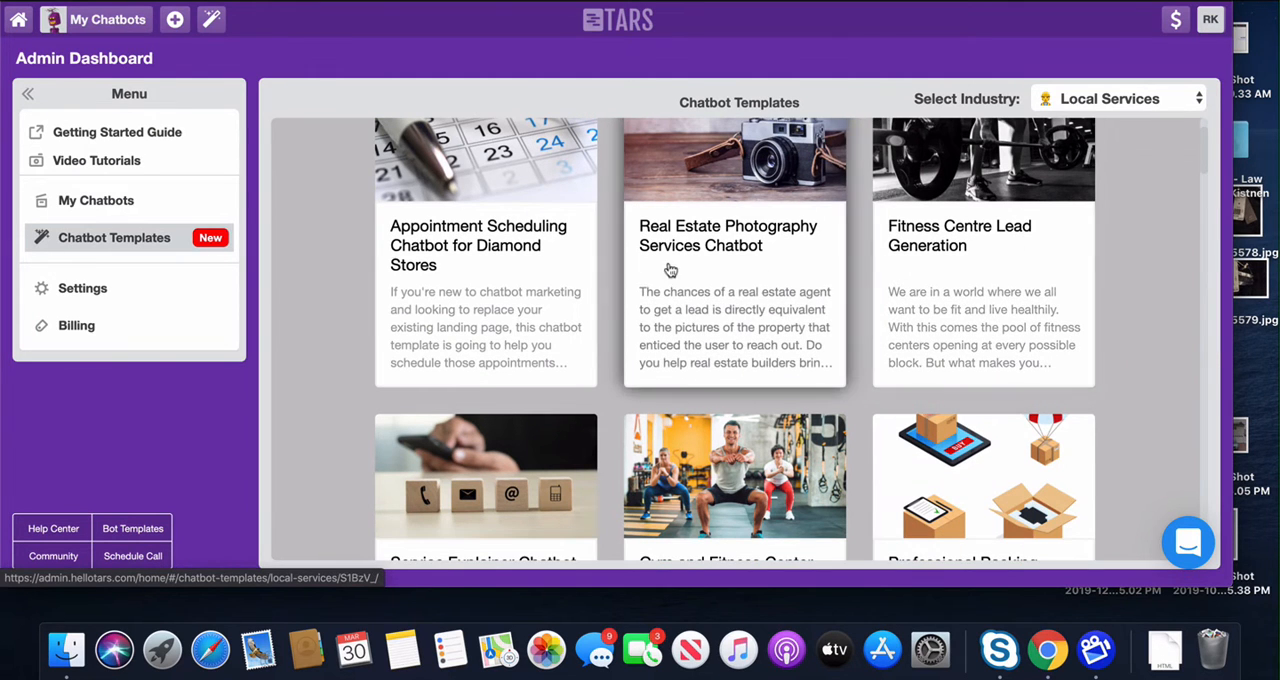
scroll(672, 270, down, 5)
scroll(593, 265, down, 1)
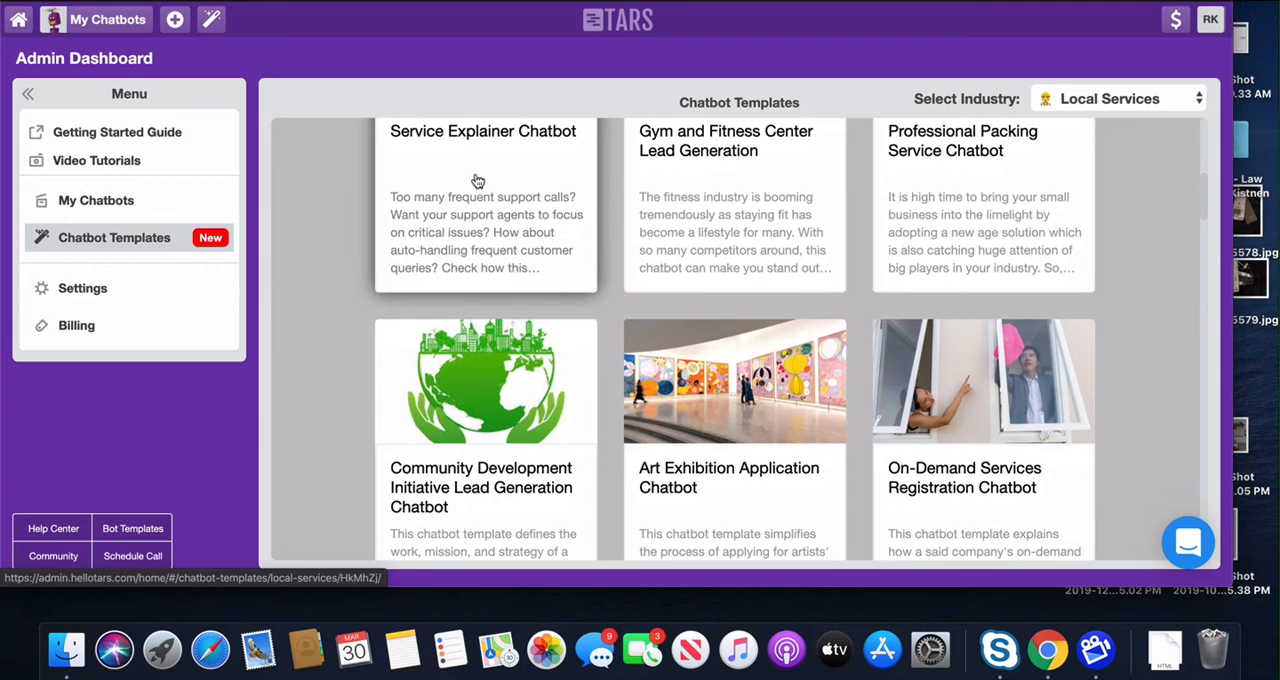
scroll(820, 215, down, 2)
scroll(963, 163, up, 2)
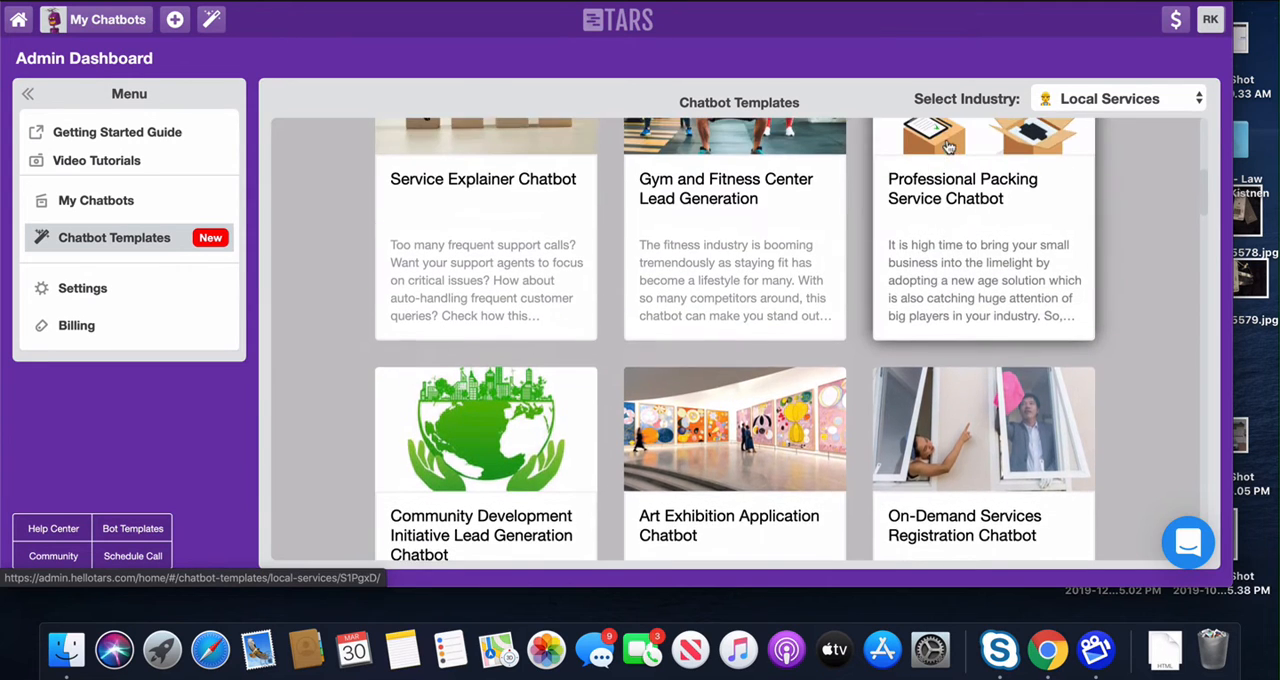
scroll(980, 200, up, 2)
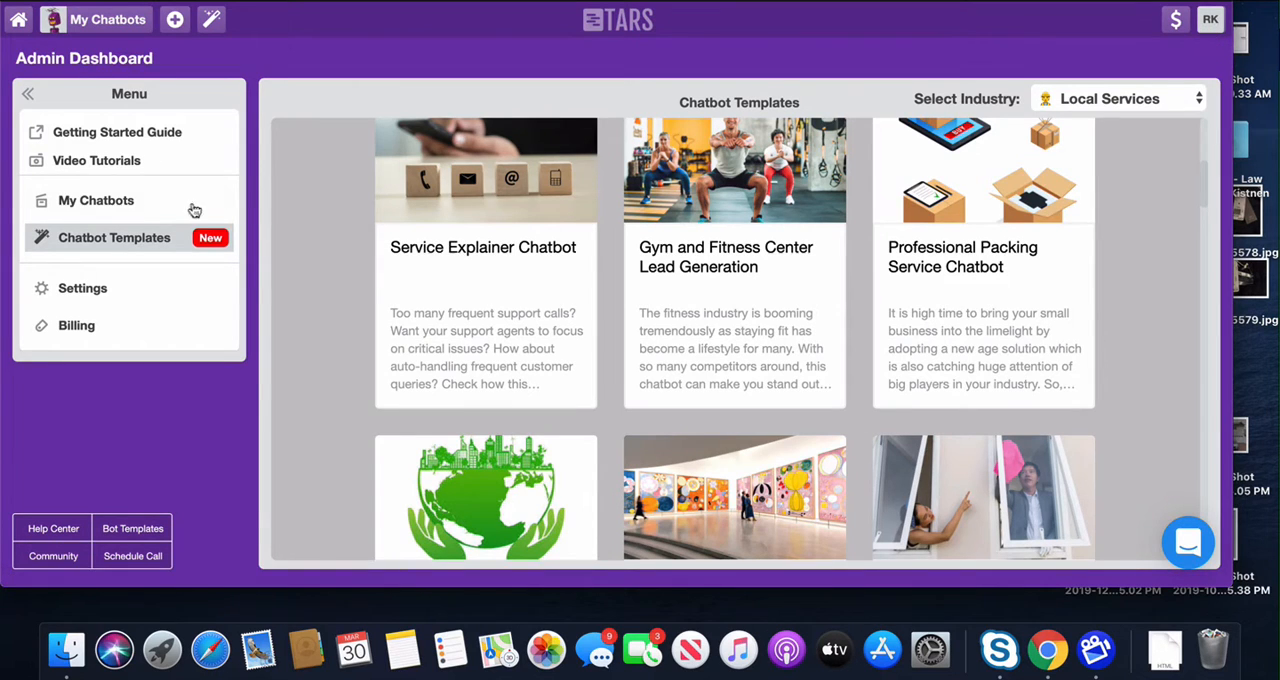
Step: Open the yellow [LORK Bankruptcy COVID Squeeze Page Offer] chatbot from the account's own chatbots and switch to the green version
click(133, 202)
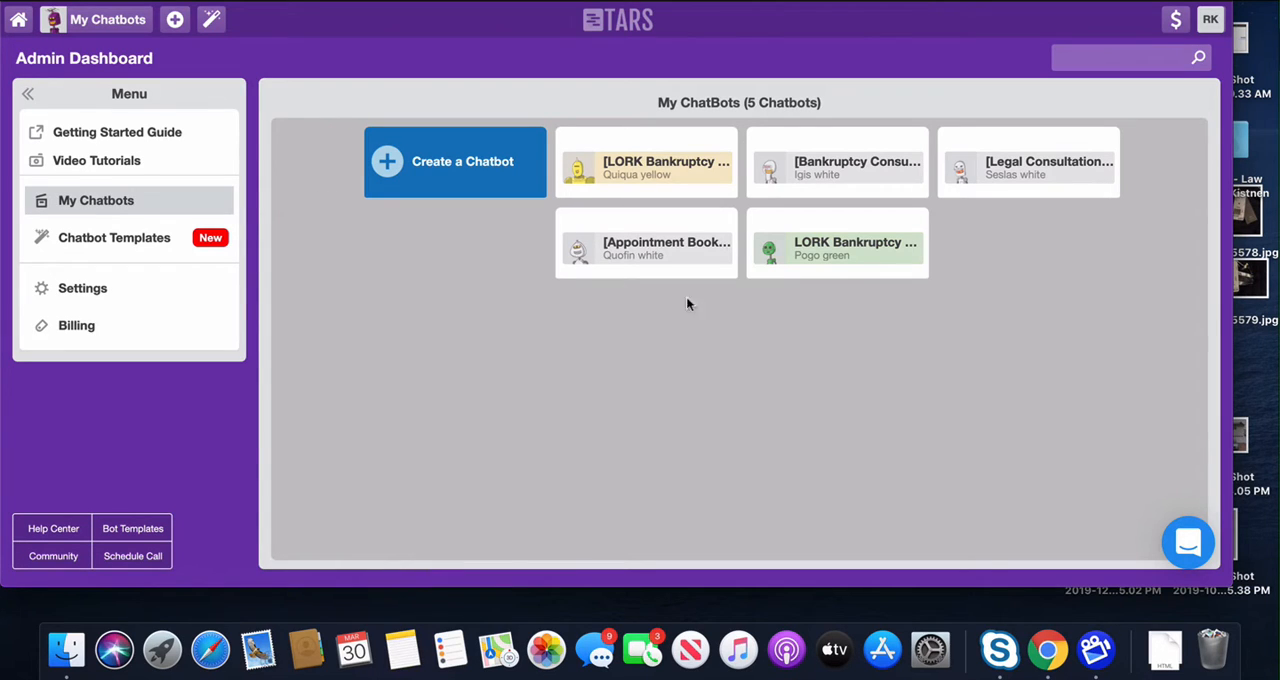
click(638, 177)
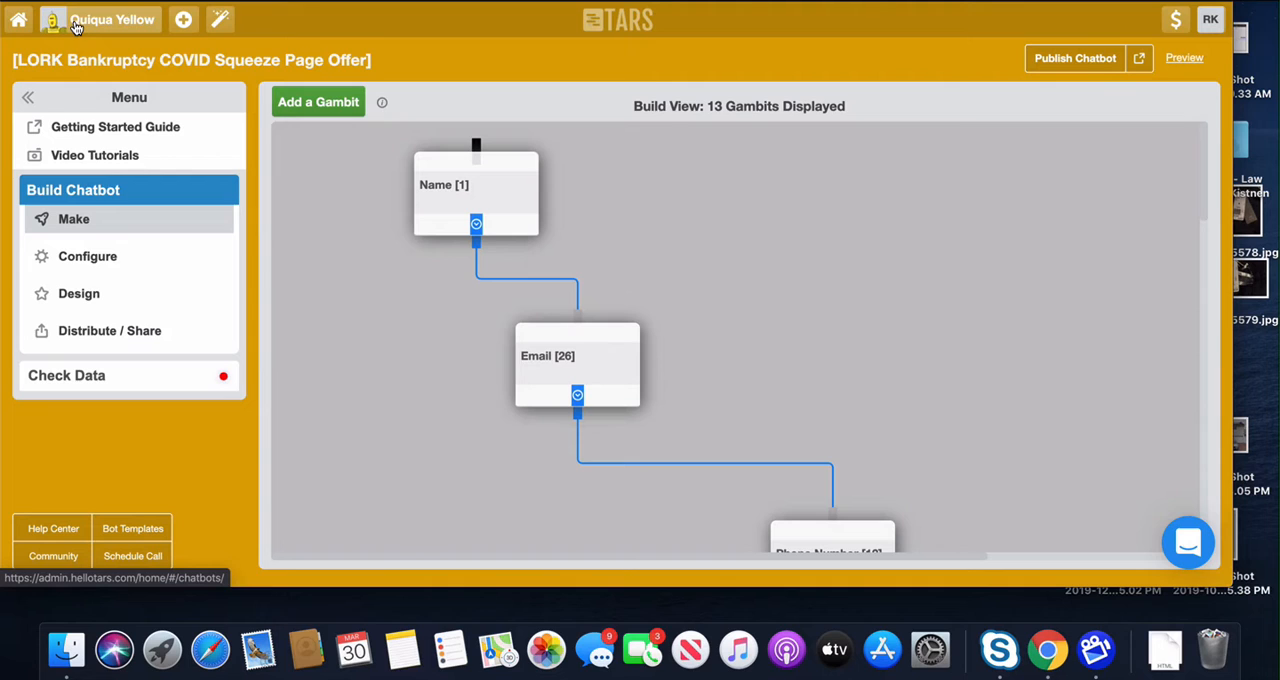
click(75, 25)
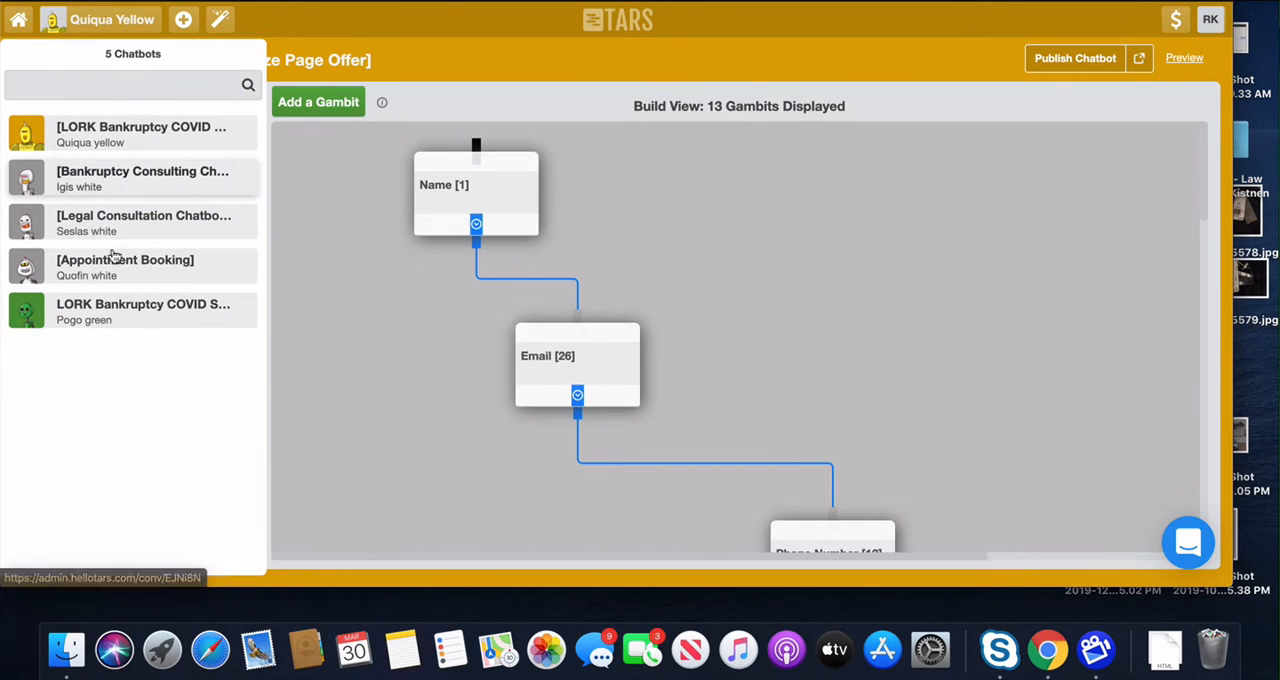
click(126, 312)
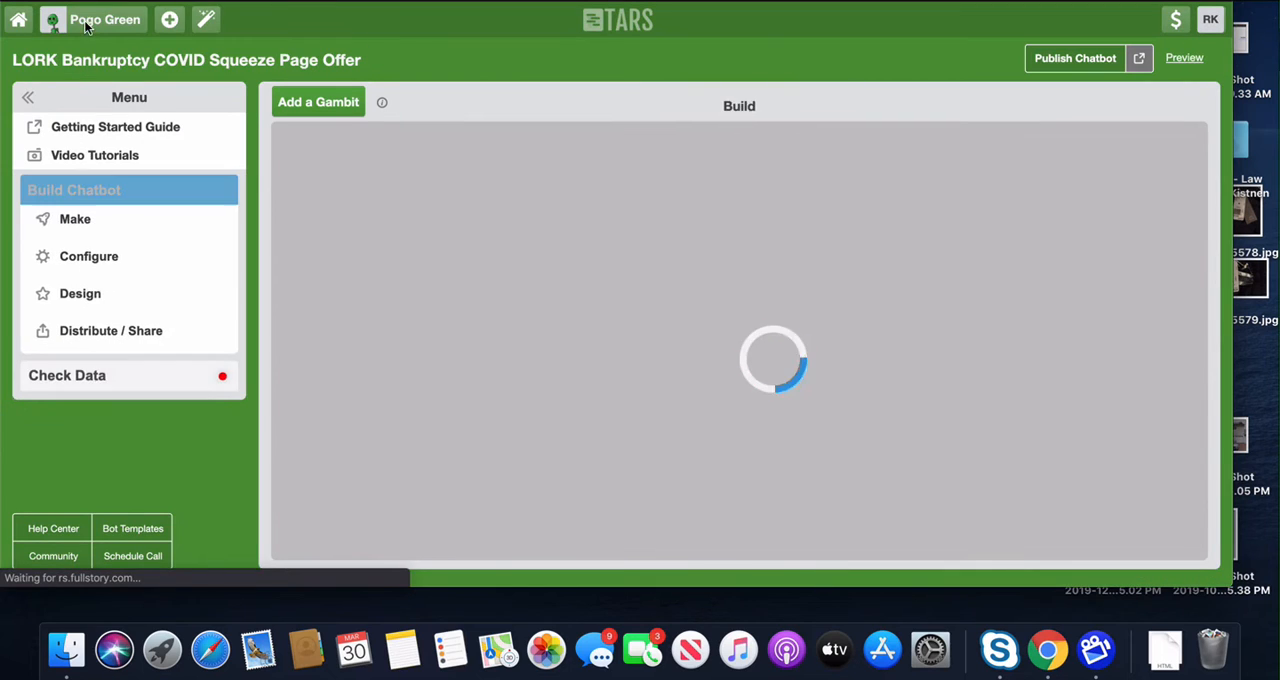
Step: Switch to the [Bankruptcy Consulting Chatbot] and examine how its gambits branch and connect throughout the flow
click(85, 25)
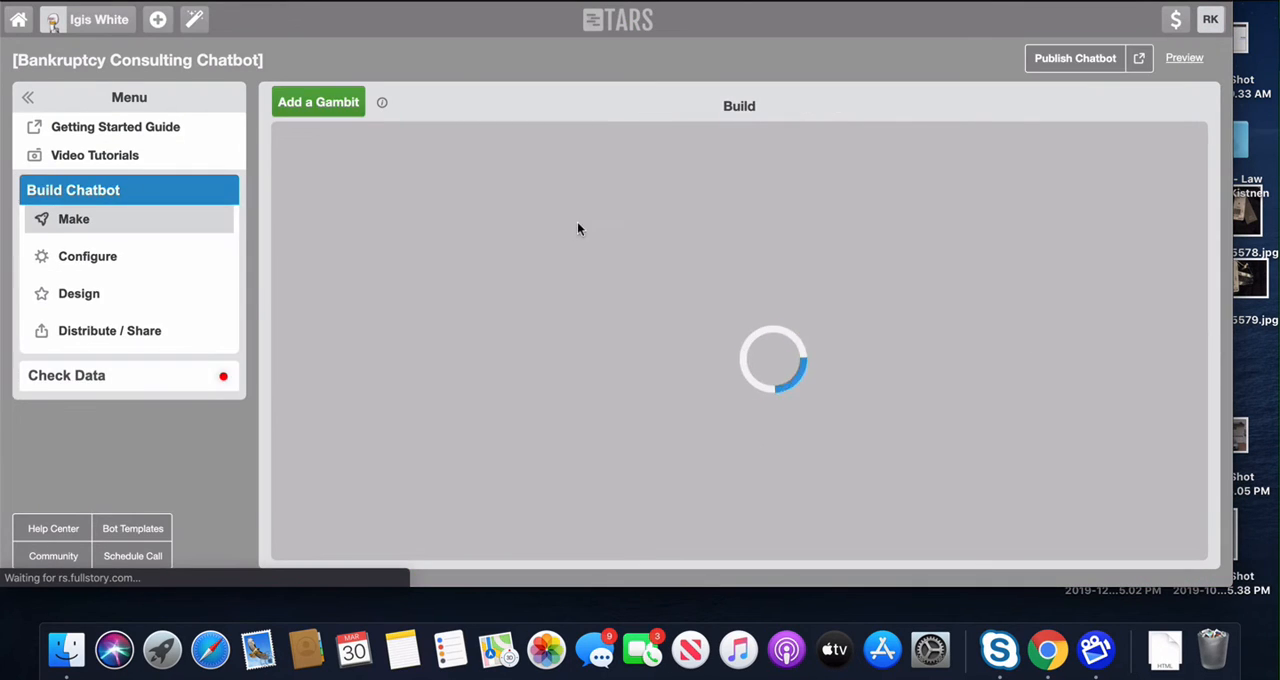
scroll(900, 248, down, 5)
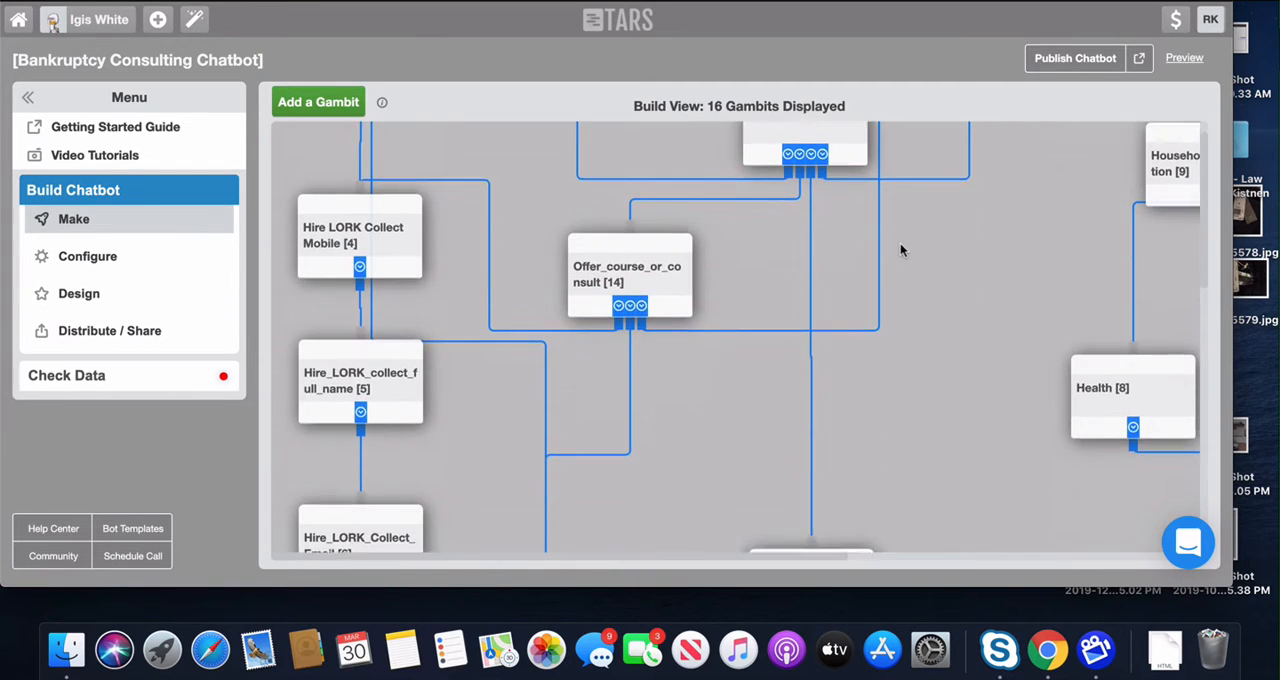
scroll(901, 250, down, 10)
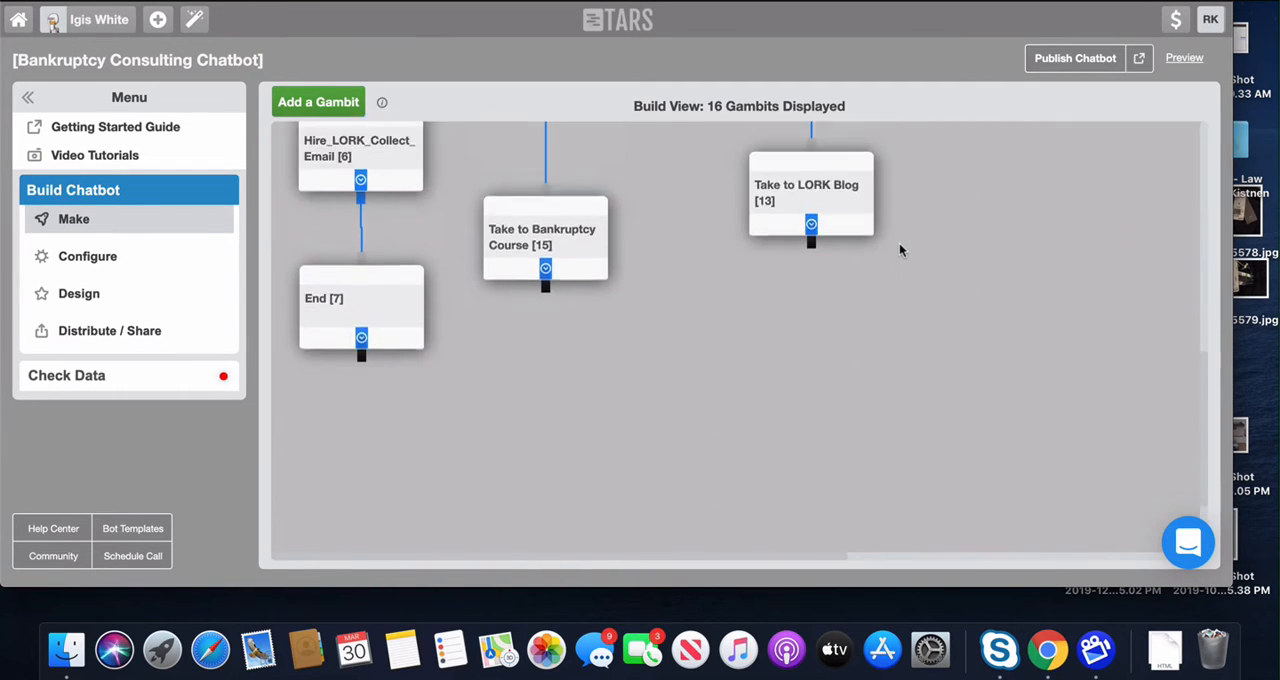
scroll(899, 250, up, 15)
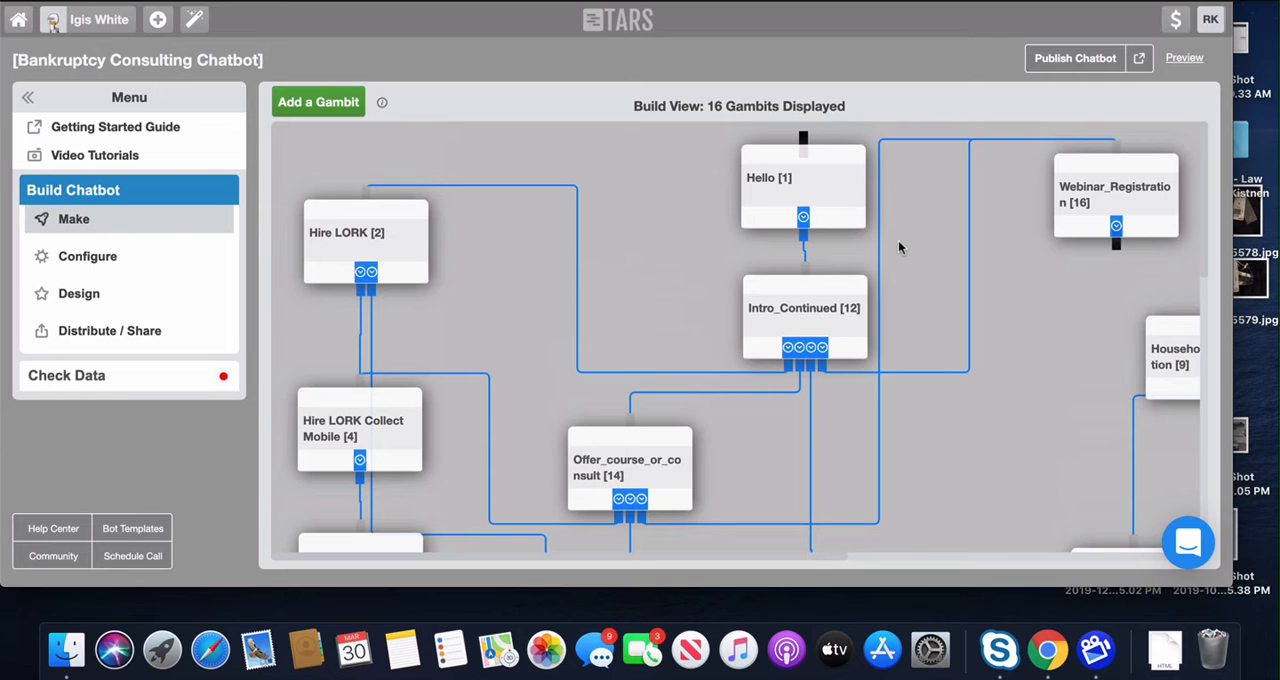
scroll(650, 196, down, 2)
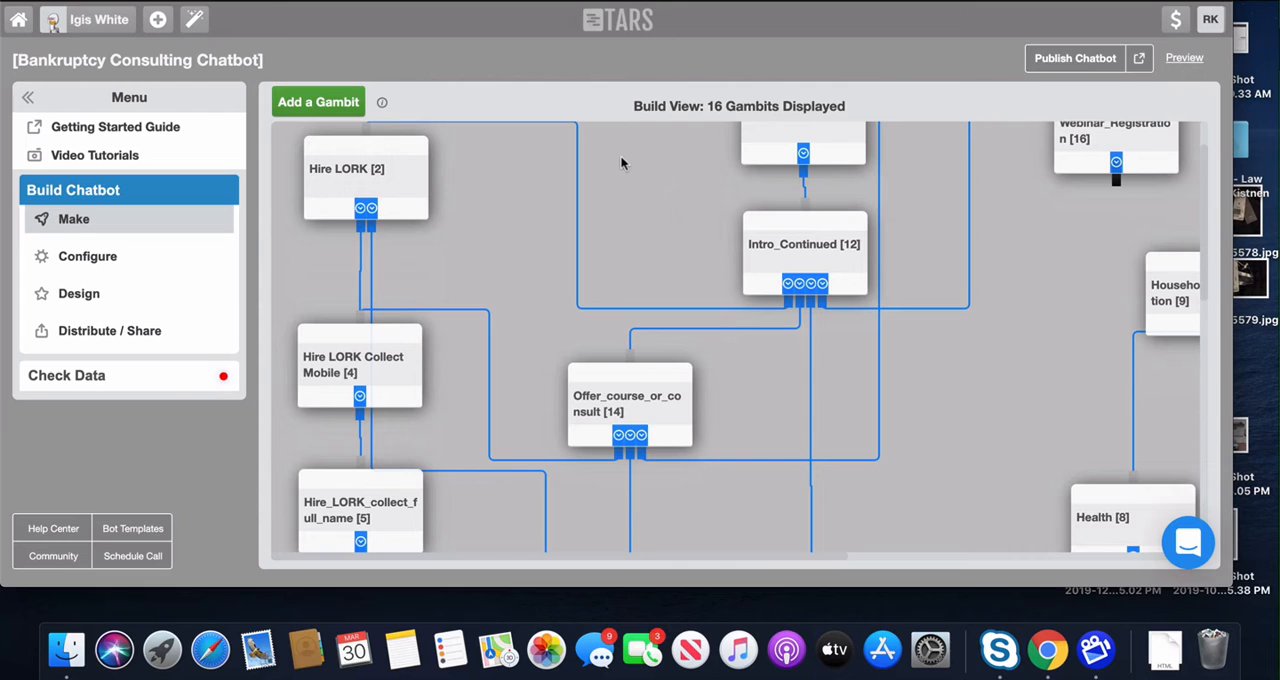
scroll(641, 168, up, 3)
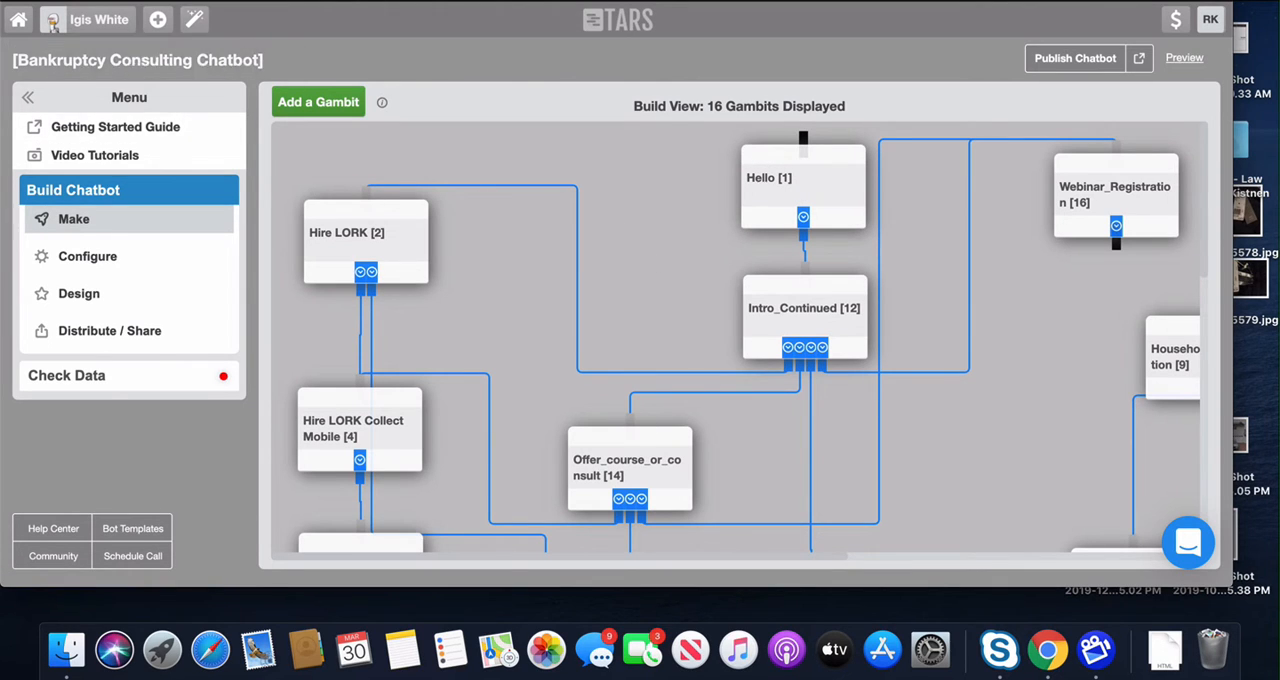
Step: Create a new chatbot from scratch with the title "MyMicroCoach Test"
click(157, 27)
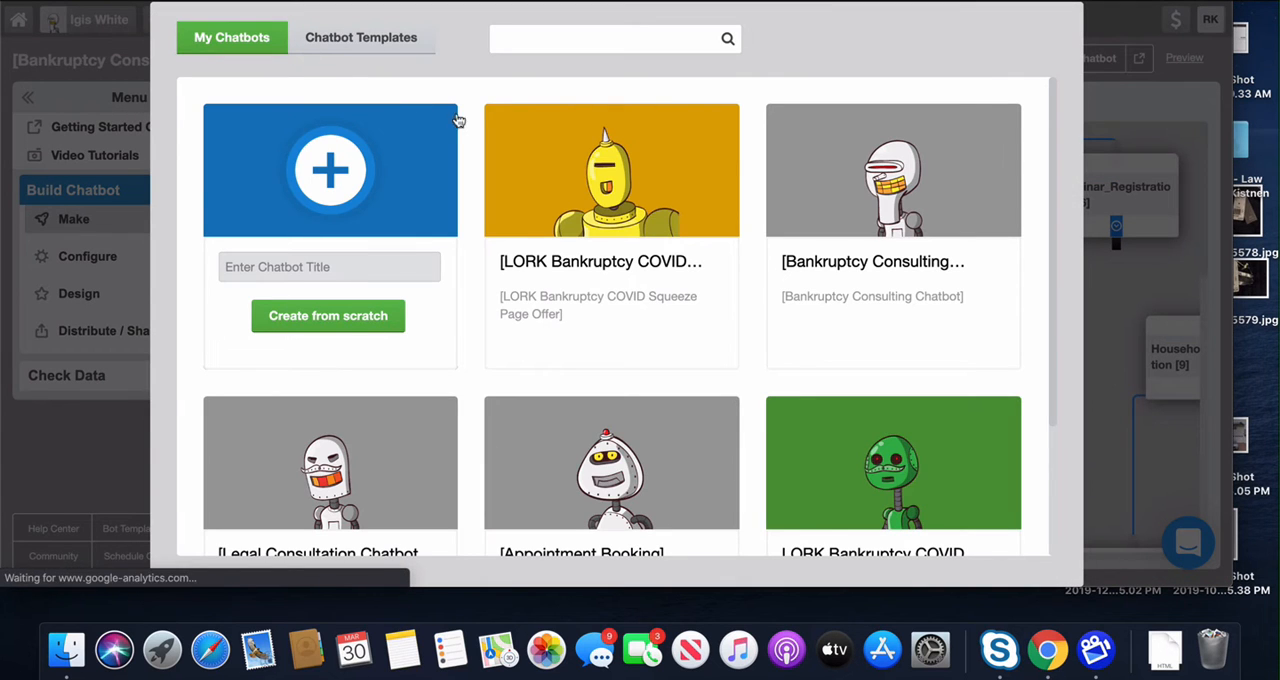
click(302, 273)
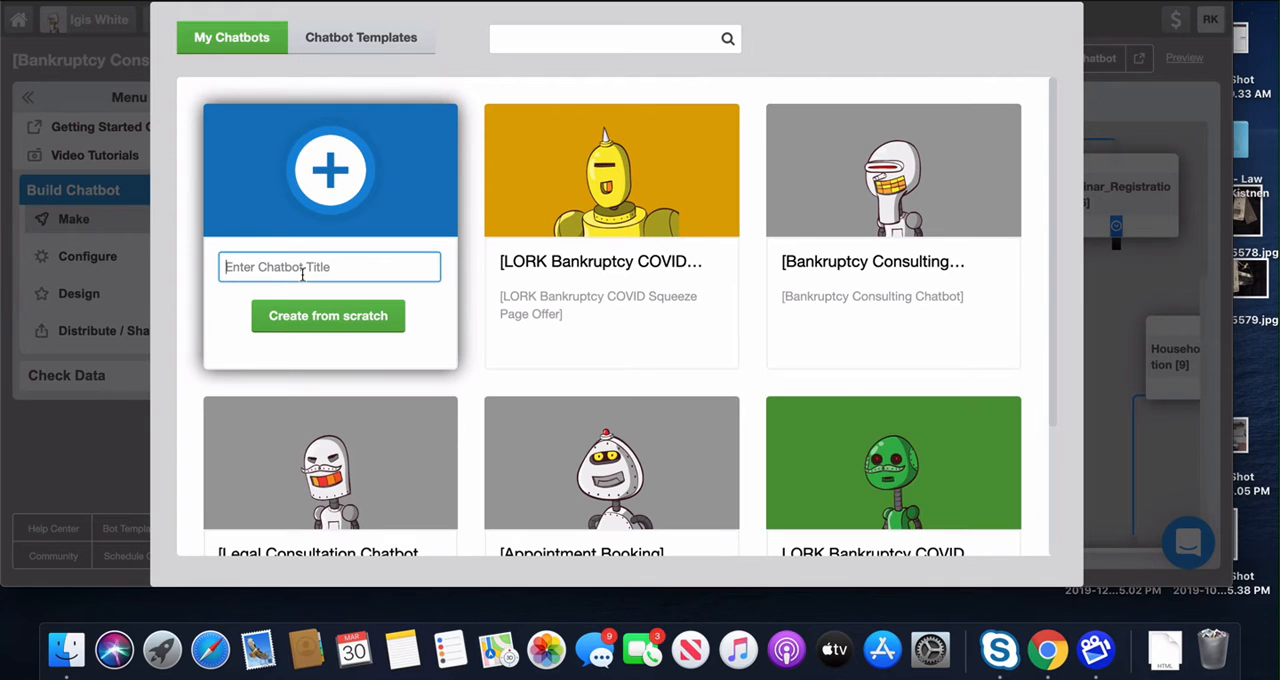
text(MyMir)
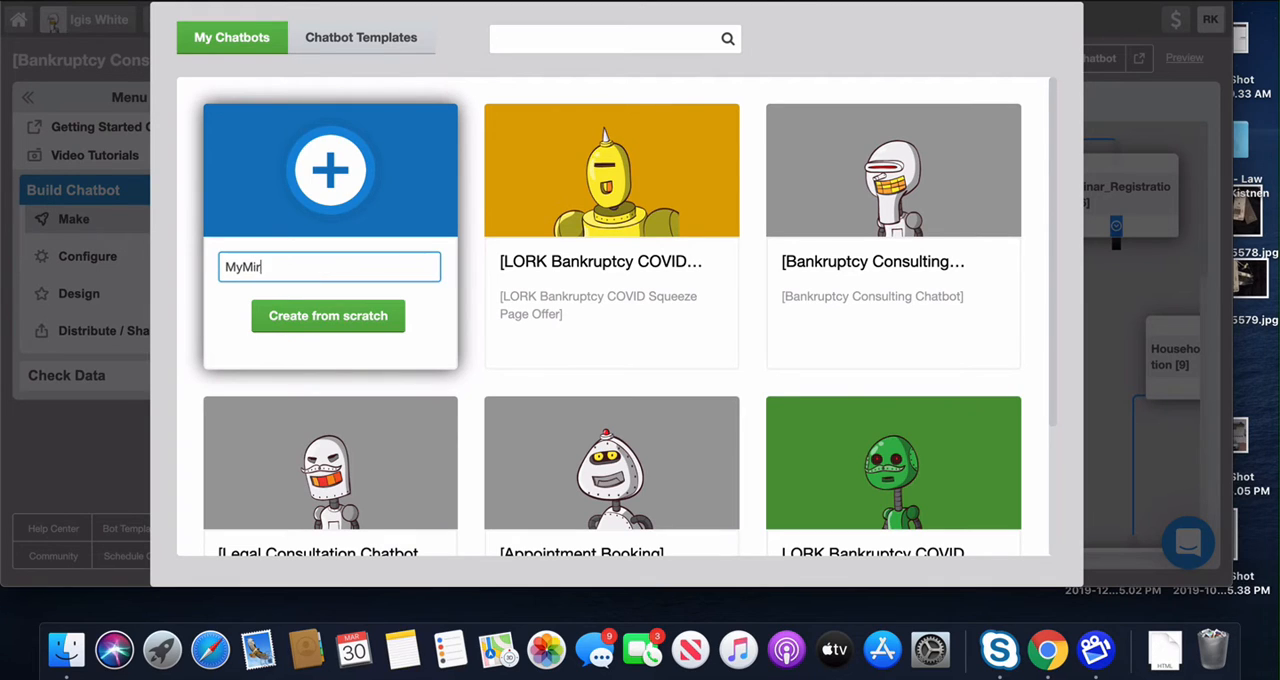
text(roCoach Test)
click(322, 314)
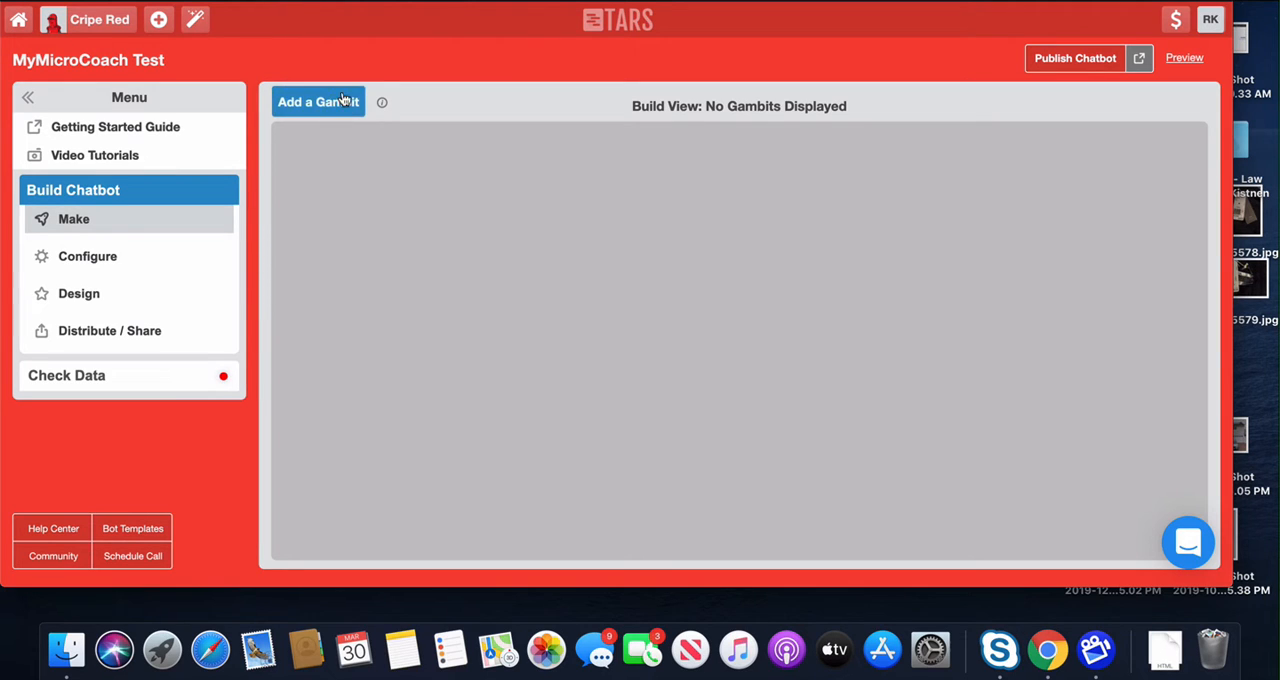
Step: Add a first gambit to the empty flow and move it a little further right on the canvas
click(283, 101)
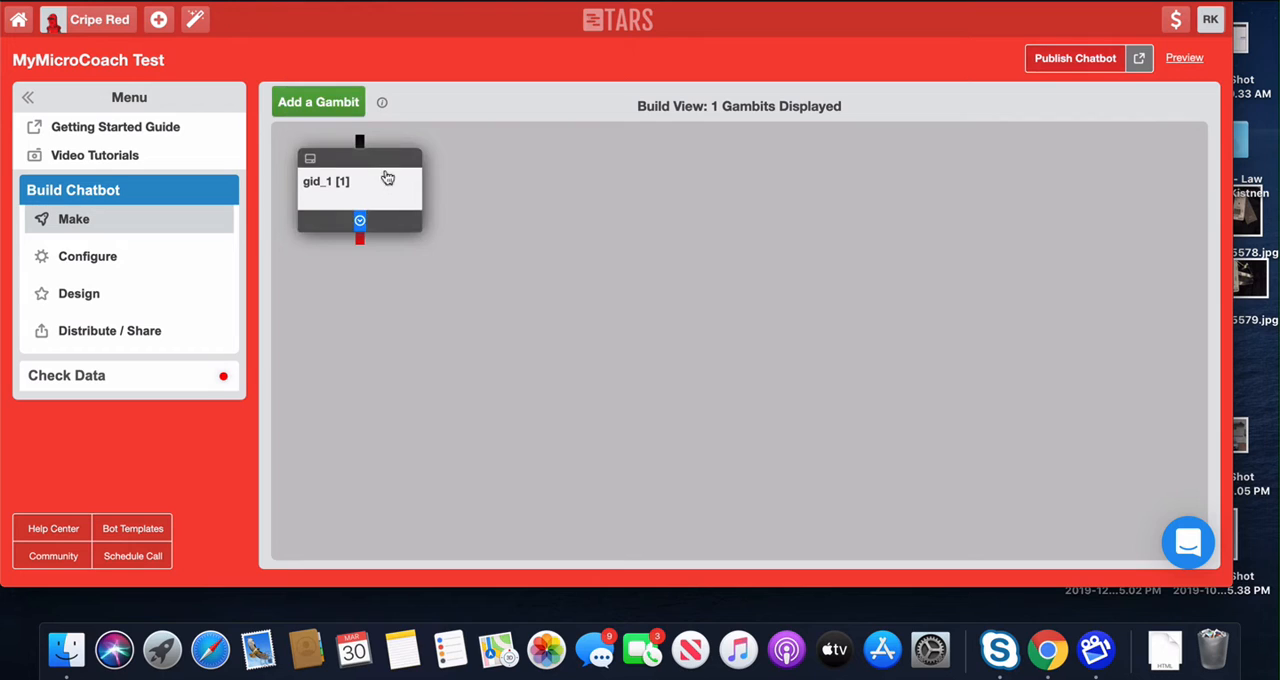
drag(388, 171, 498, 174)
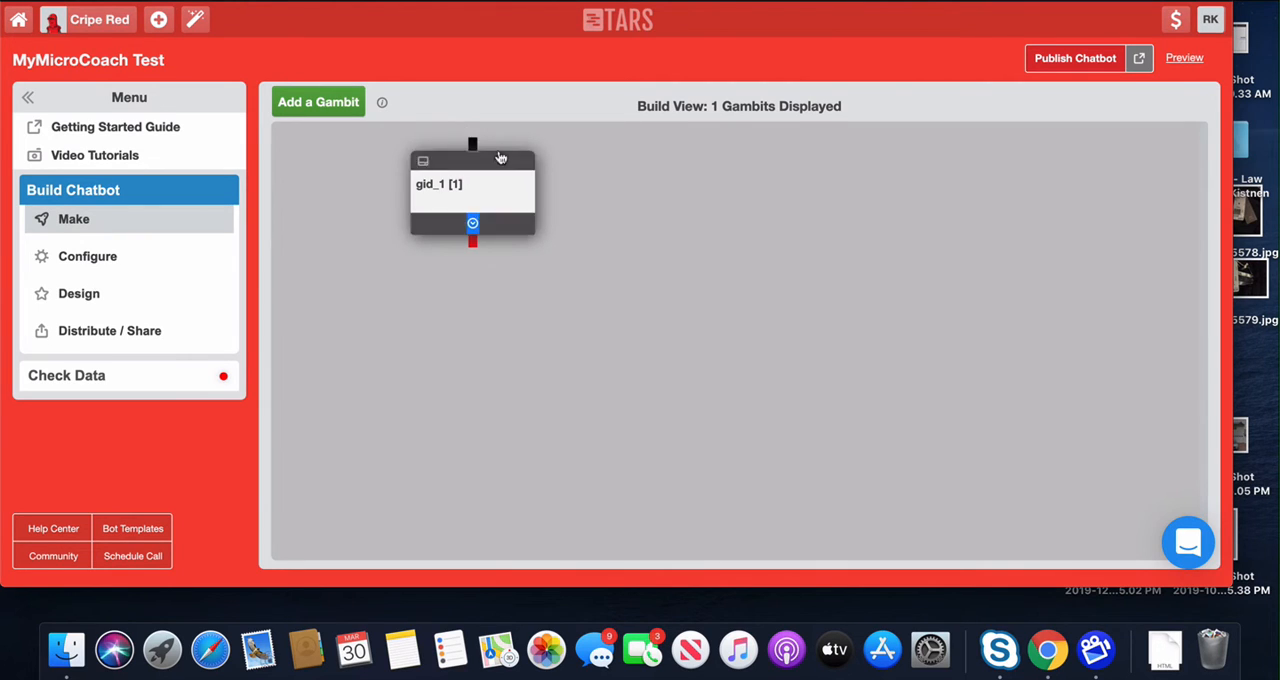
Step: Open the first gambit for editing and rename it from its default ID to "Name"
click(480, 183)
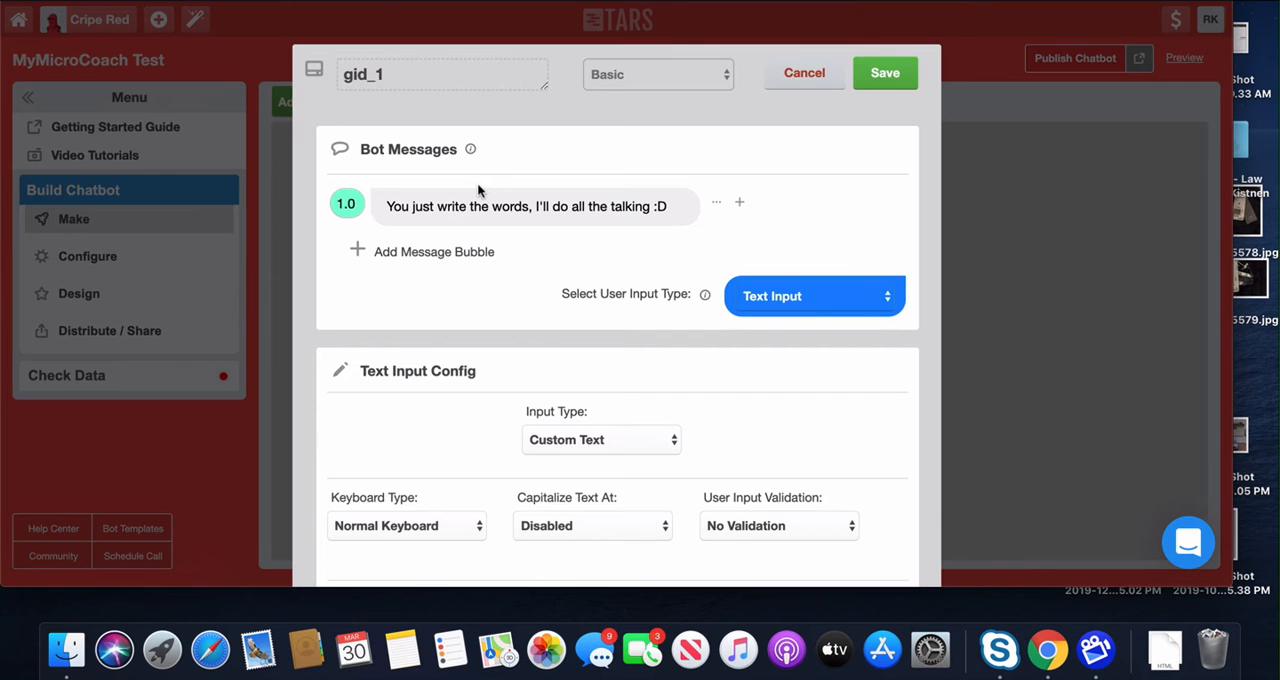
scroll(940, 226, down, 2)
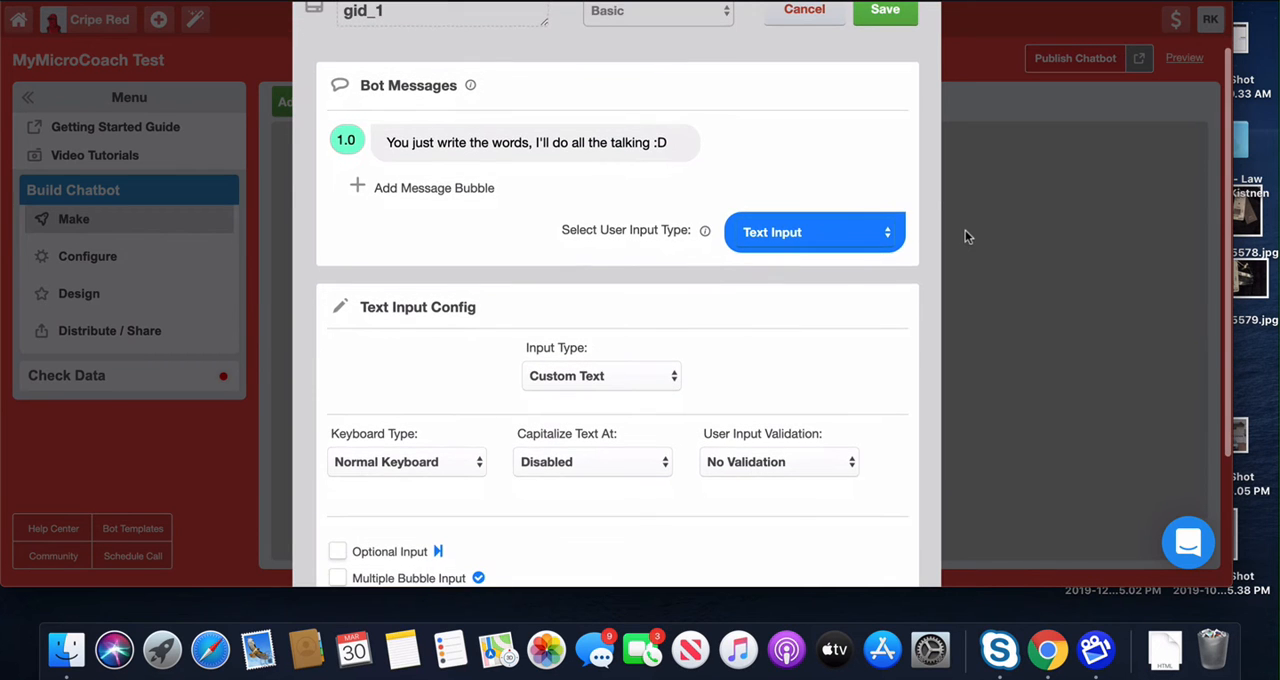
scroll(965, 231, up, 1)
scroll(966, 231, down, 1)
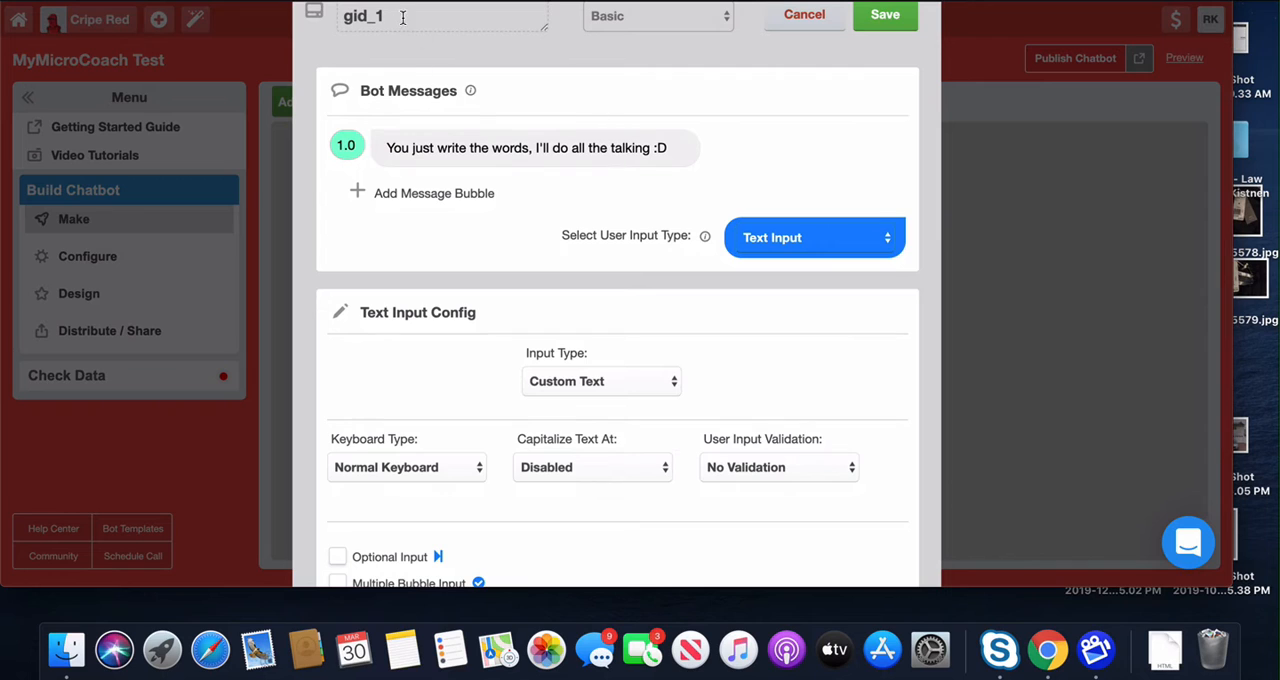
drag(402, 17, 326, 23)
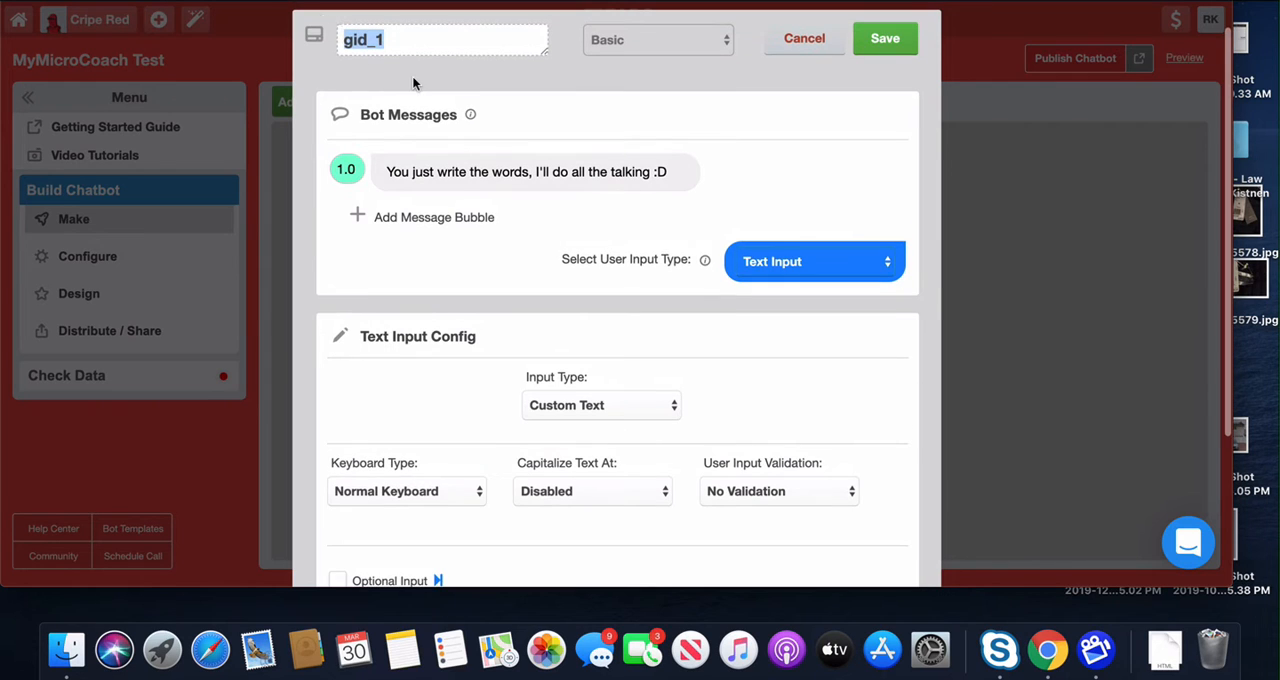
text(Welco)
key(BackSpace)
key(BackSpace)
key(BackSpace)
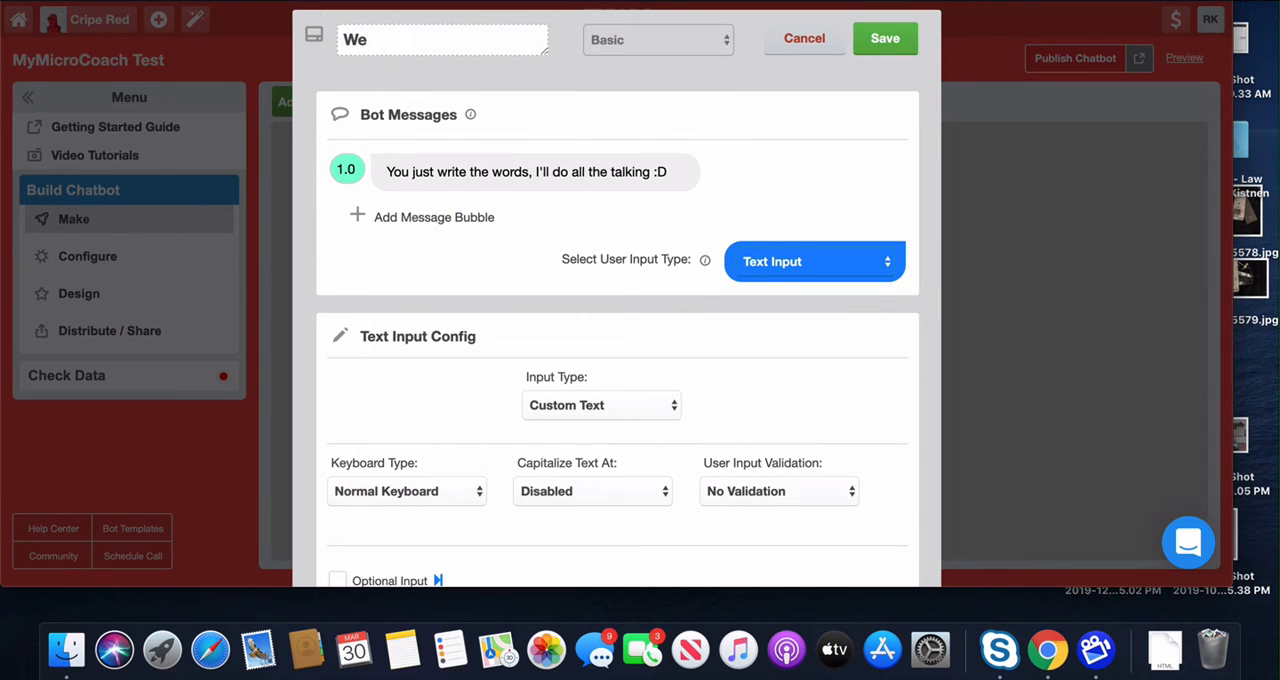
key(BackSpace)
key(BackSpace)
text(Name)
Step: Set the delay of the gambit's first message bubble to 2.0
scroll(550, 104, down, 1)
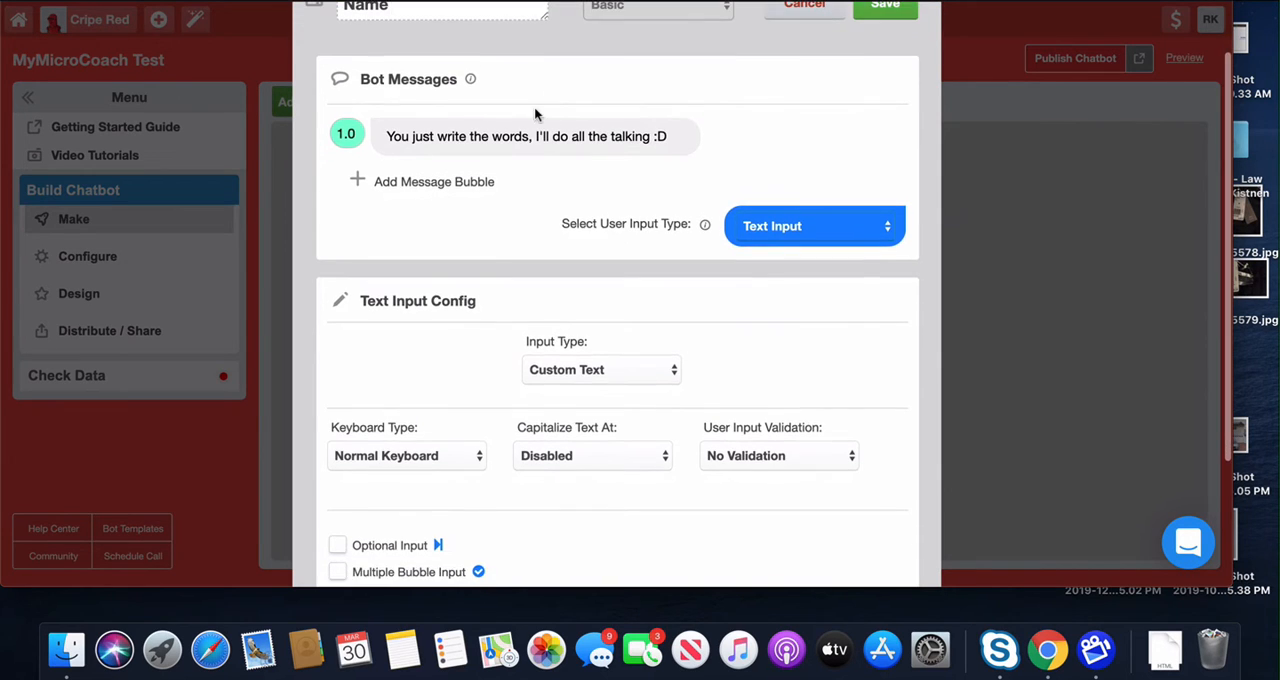
click(395, 136)
scroll(395, 136, down, 1)
click(563, 208)
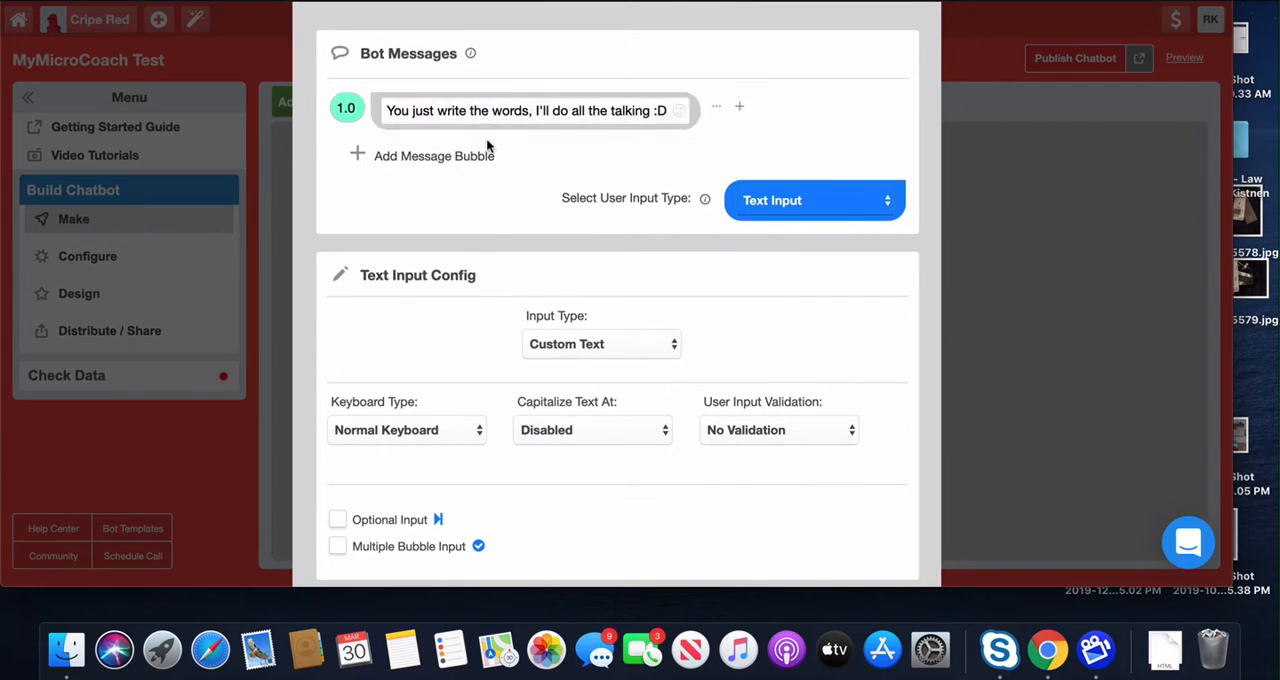
click(350, 97)
key(BackSpace)
text(2)
Step: Replace the first bubble's placeholder message with "Hi! Welcome to MyMicroCoach!"
click(412, 107)
drag(387, 108, 666, 109)
text(HI)
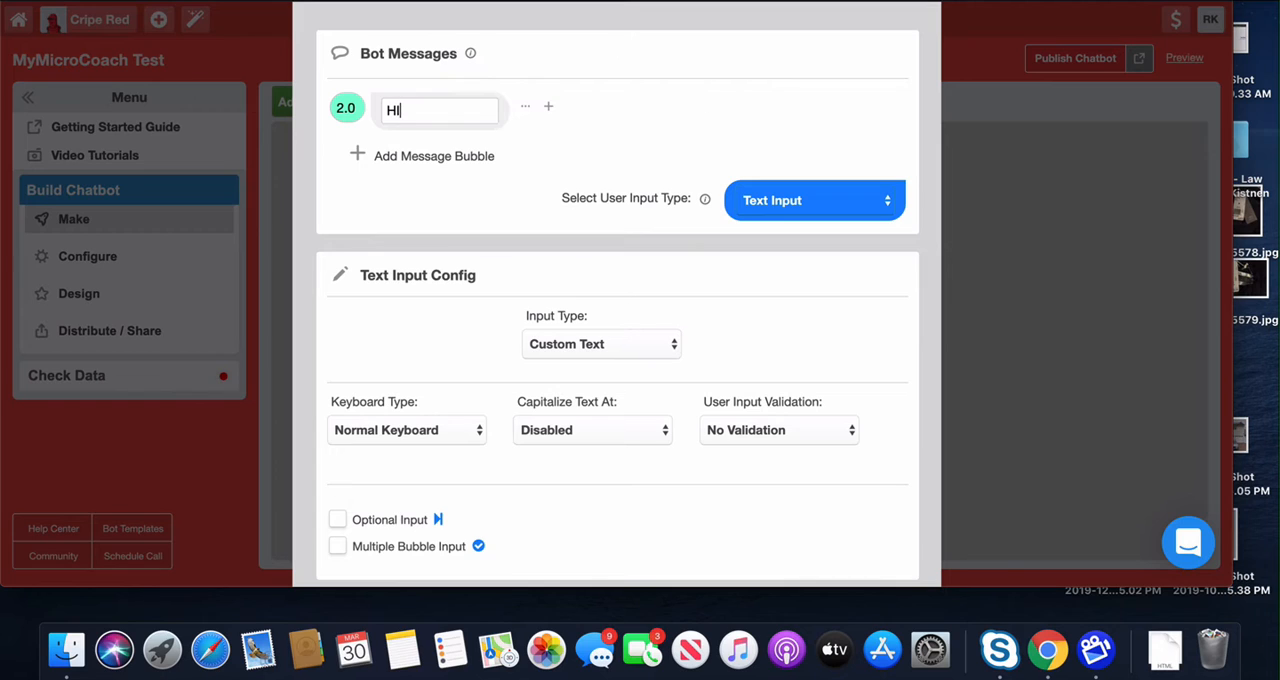
text(! Welcome to M)
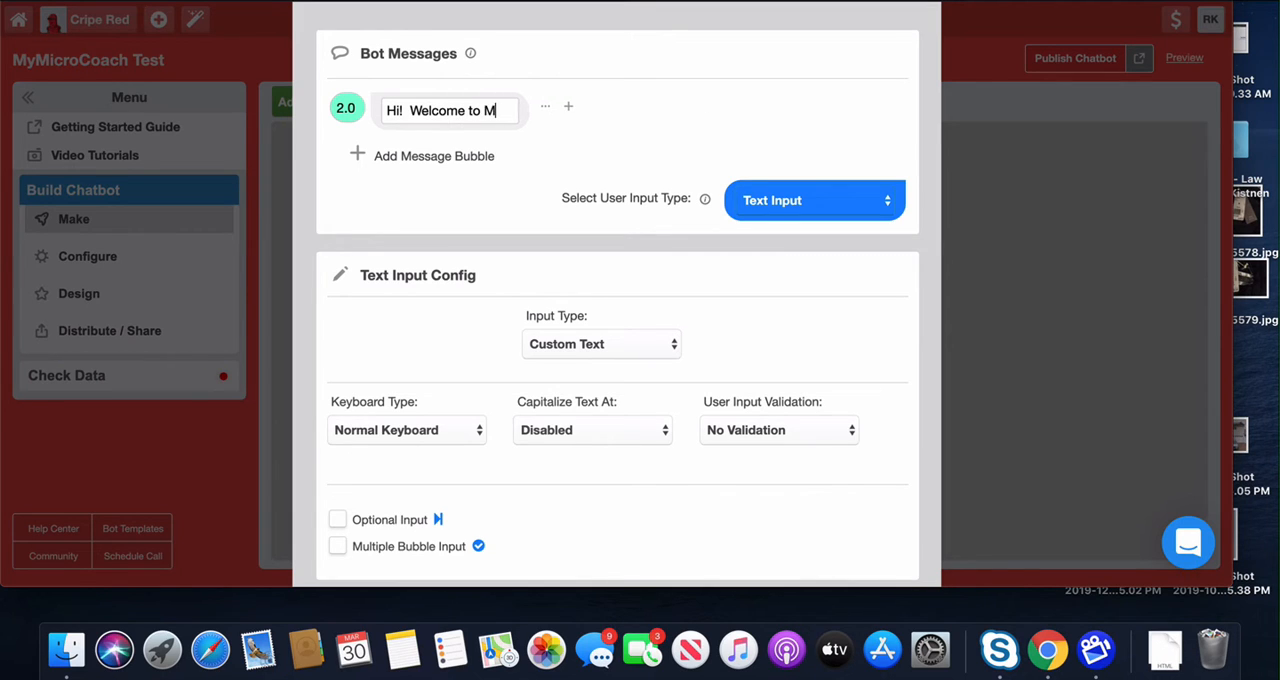
text(yMicroCoach)
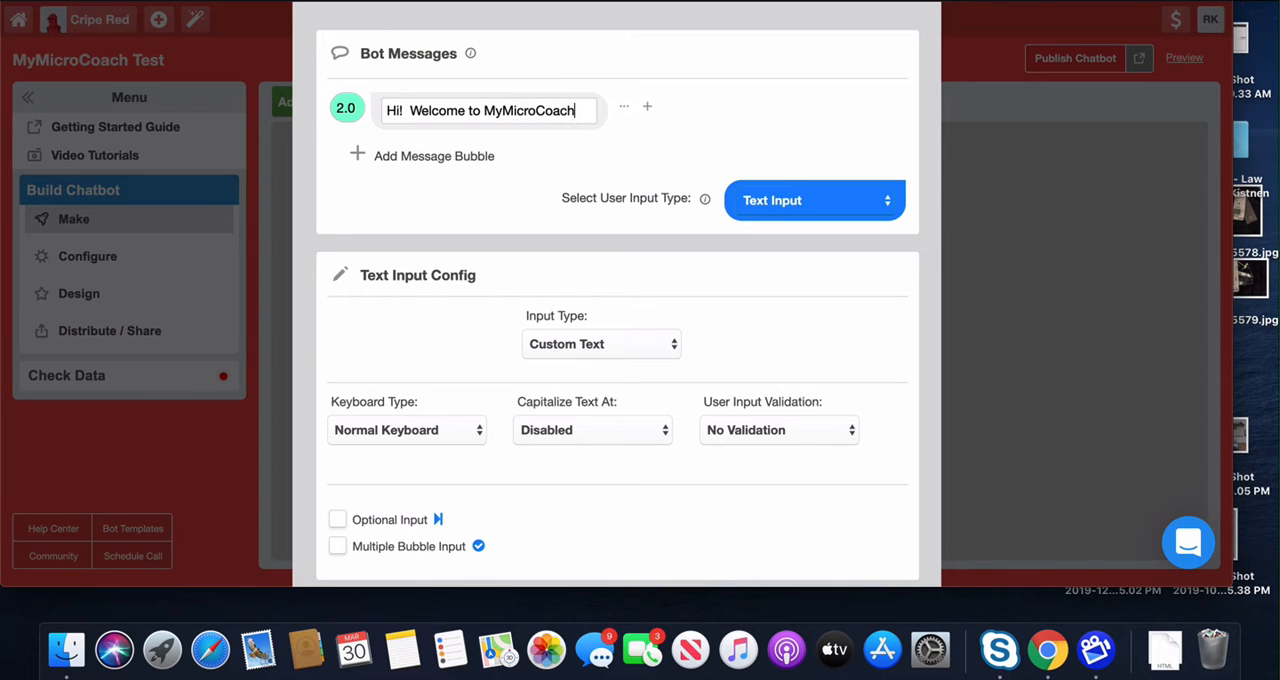
text(!)
Step: Add a second message bubble below the welcome message and set its delay to 3.0
click(383, 161)
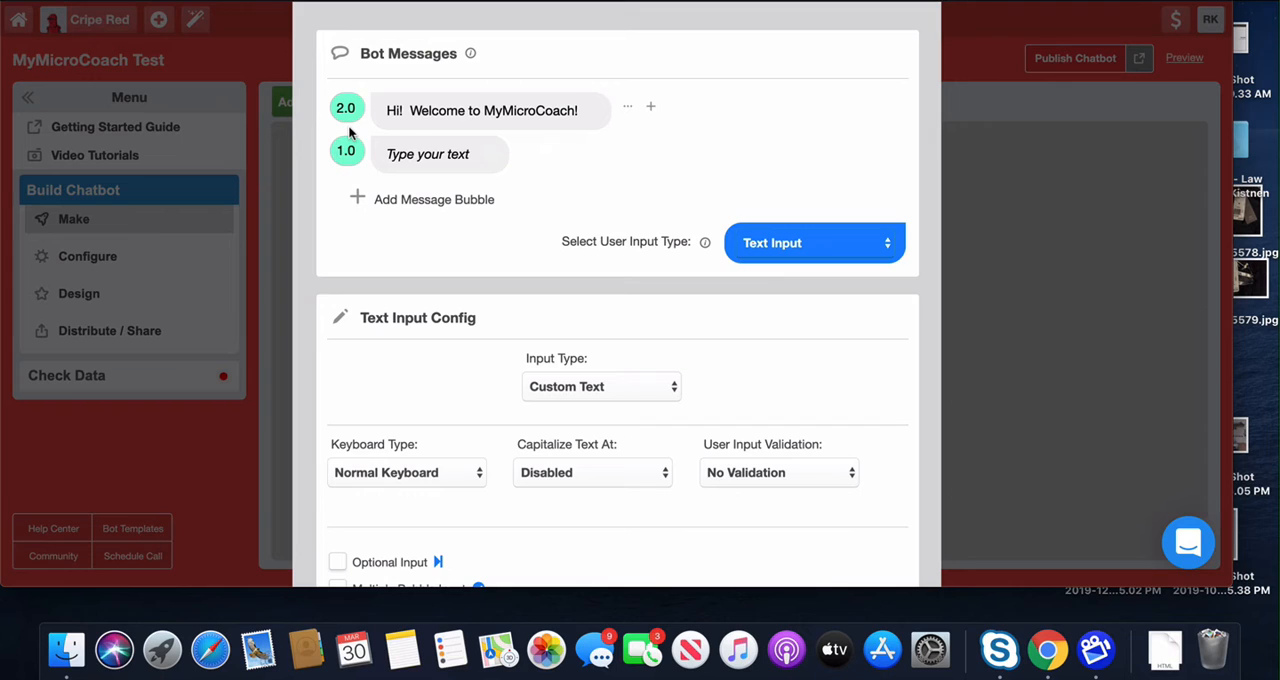
click(347, 145)
key(BackSpace)
text(3)
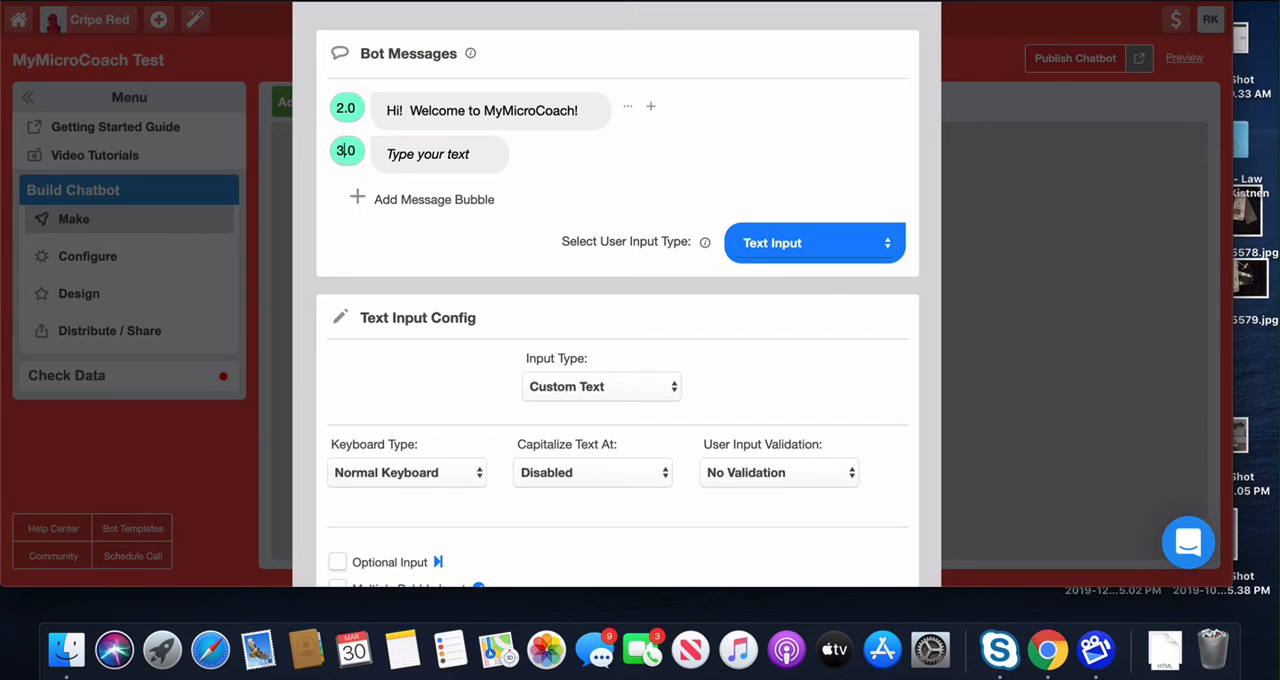
Step: Write "We help people and businesses improve, one micro step at a time!" in the second bubble, ending with the sunglasses emoji
click(411, 150)
text(I help a)
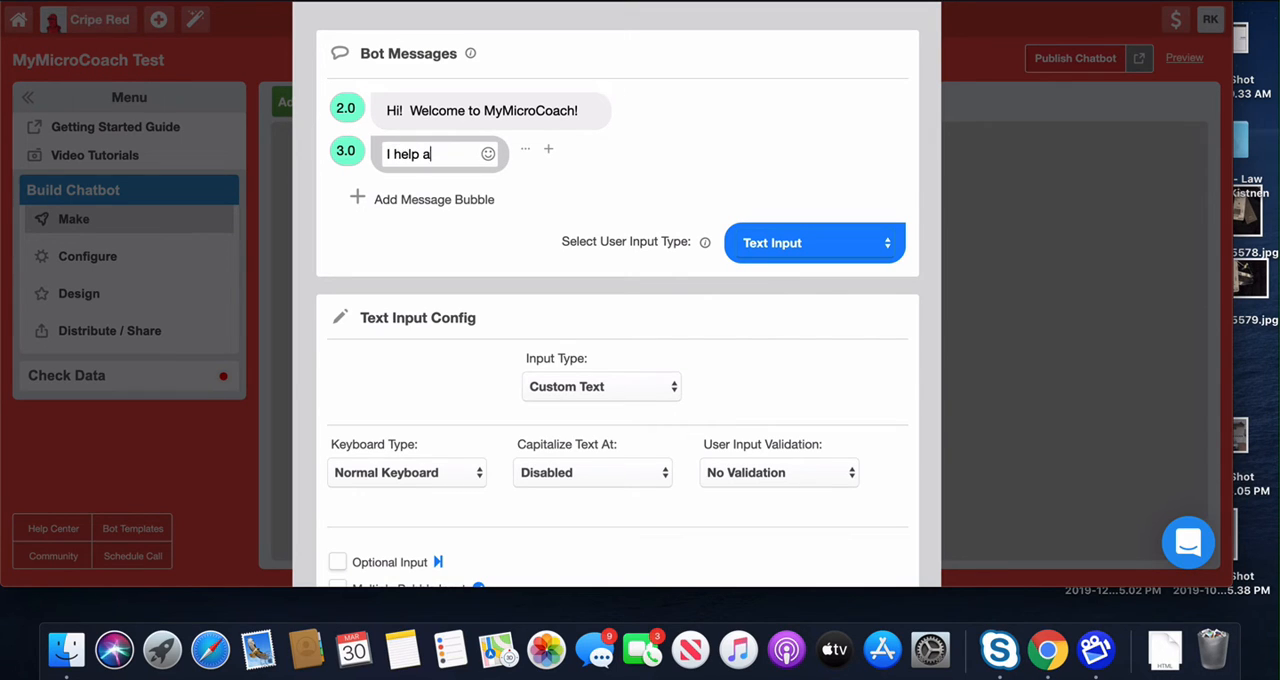
text(r)
key(BackSpace)
key(BackSpace)
key(BackSpace)
key(BackSpace)
key(BackSpace)
key(BackSpace)
key(BackSpace)
key(BackSpace)
key(BackSpace)
text(We help people an)
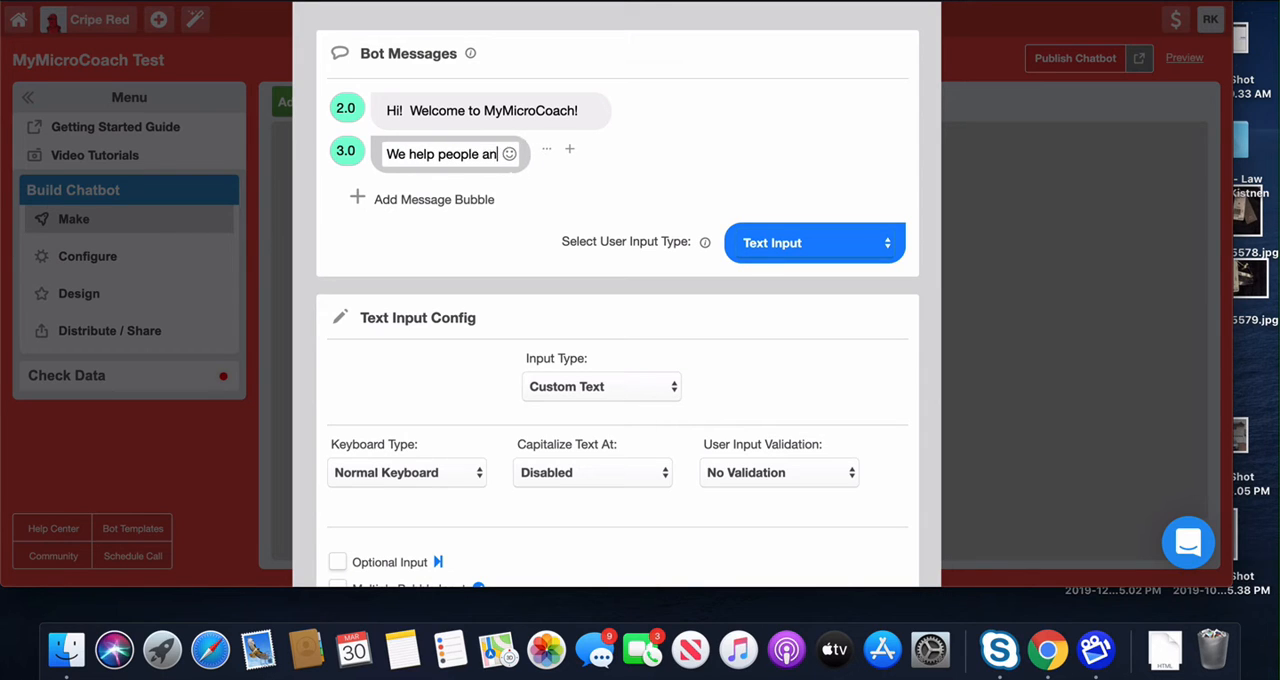
text(d businesses )
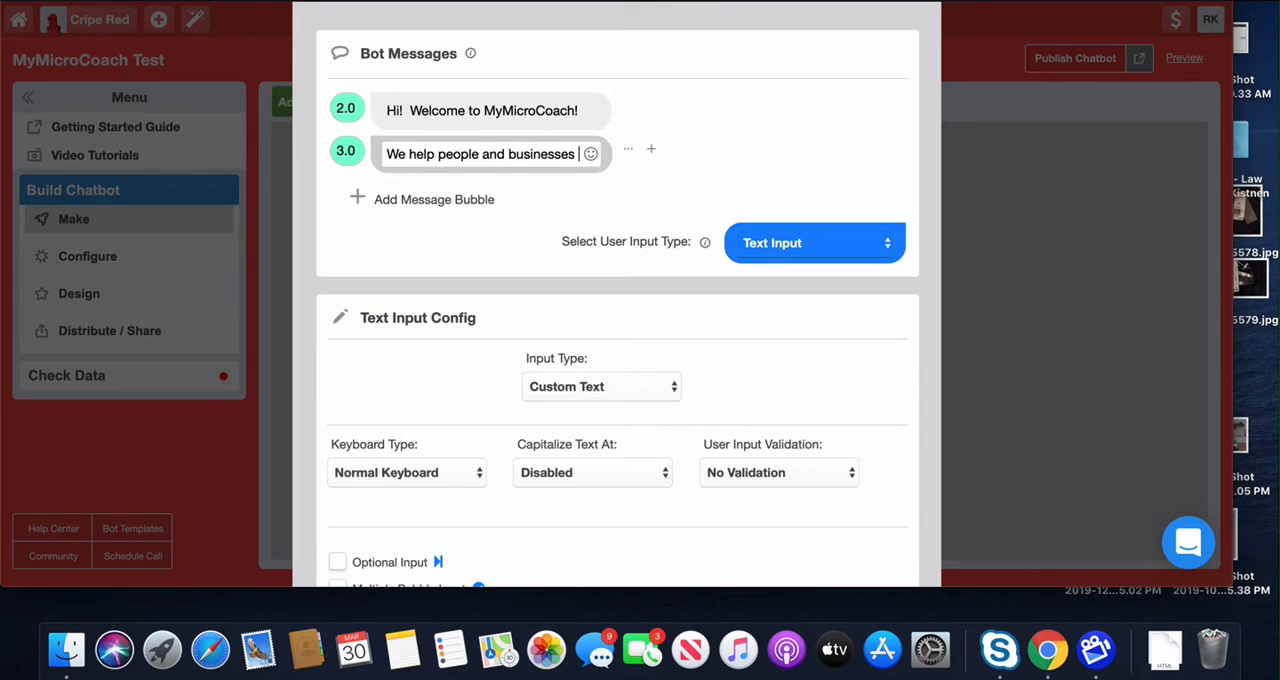
text(improve)
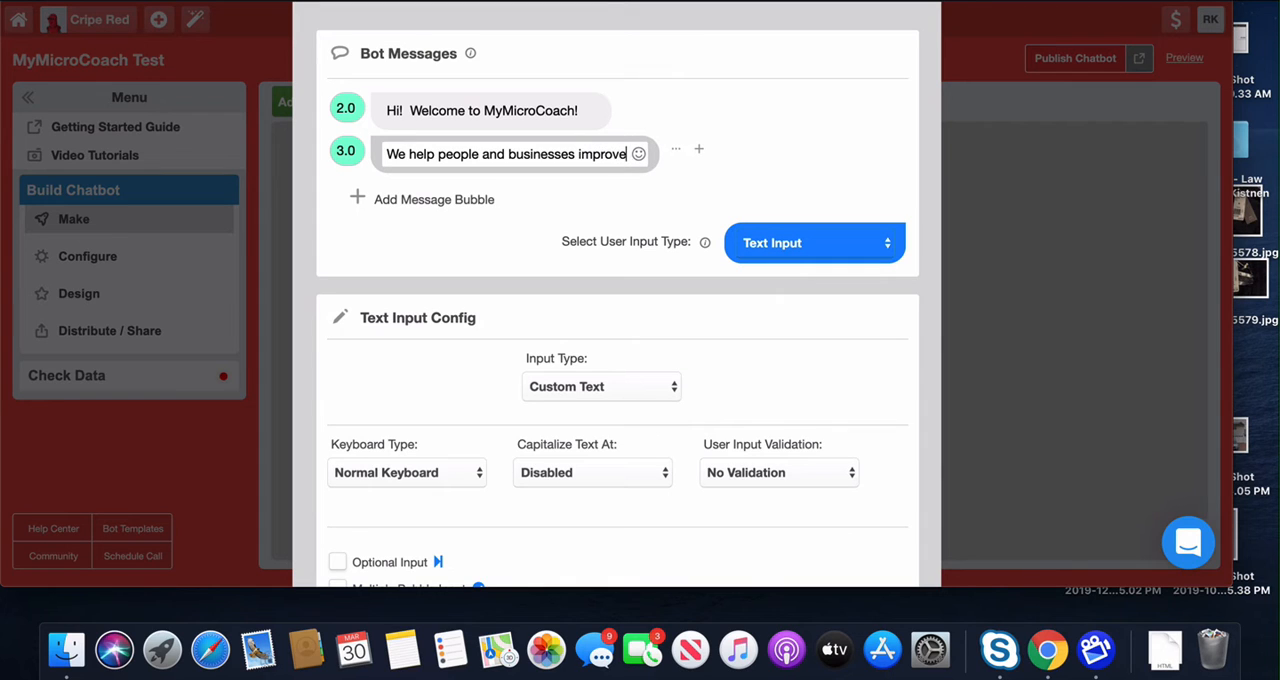
text(, )
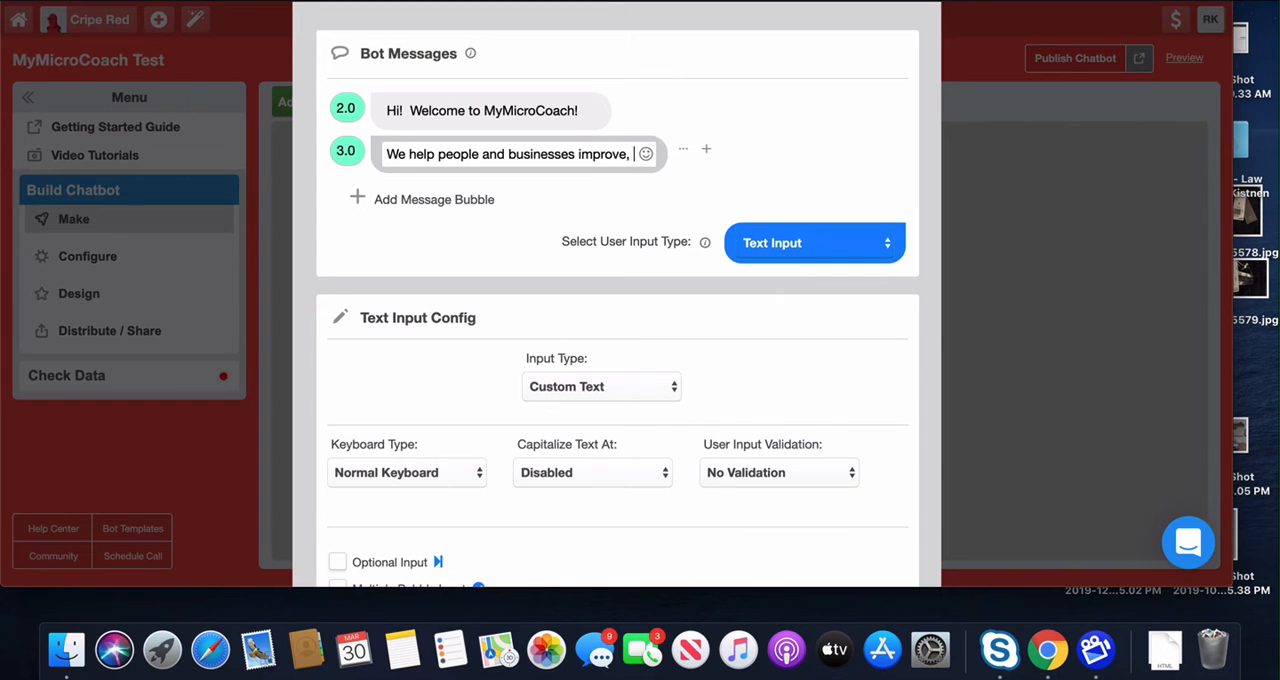
text(one micro ste)
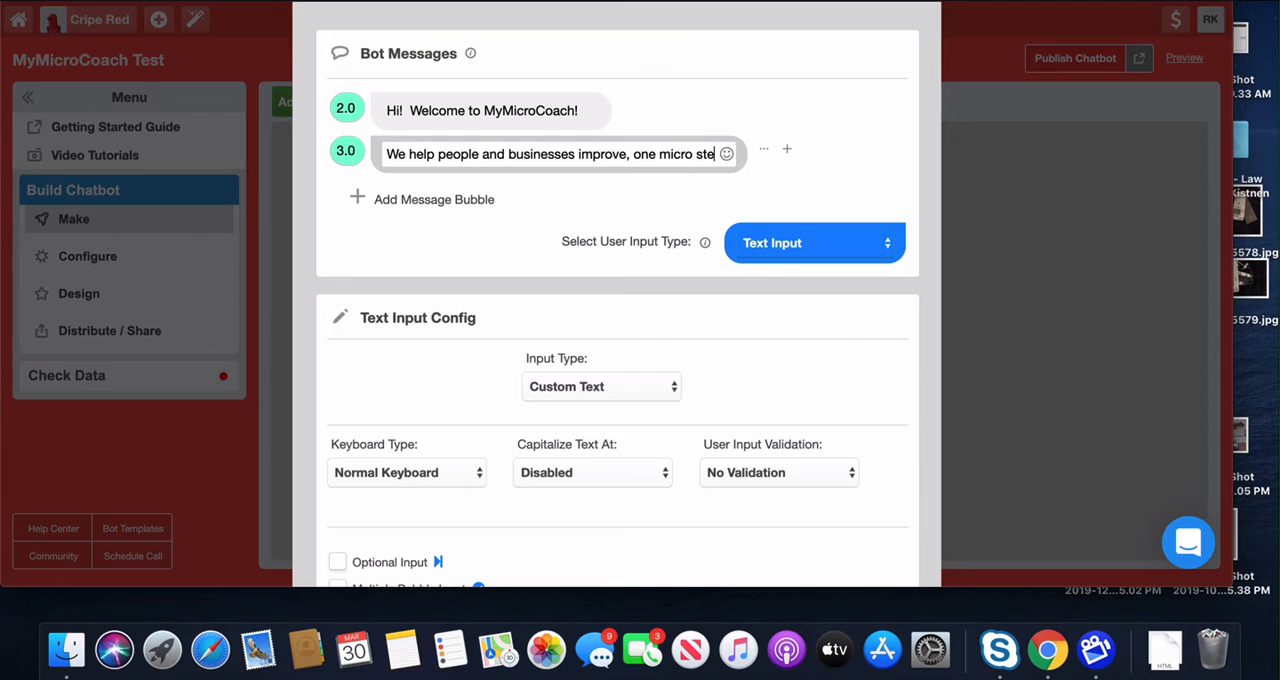
text(p at a time!)
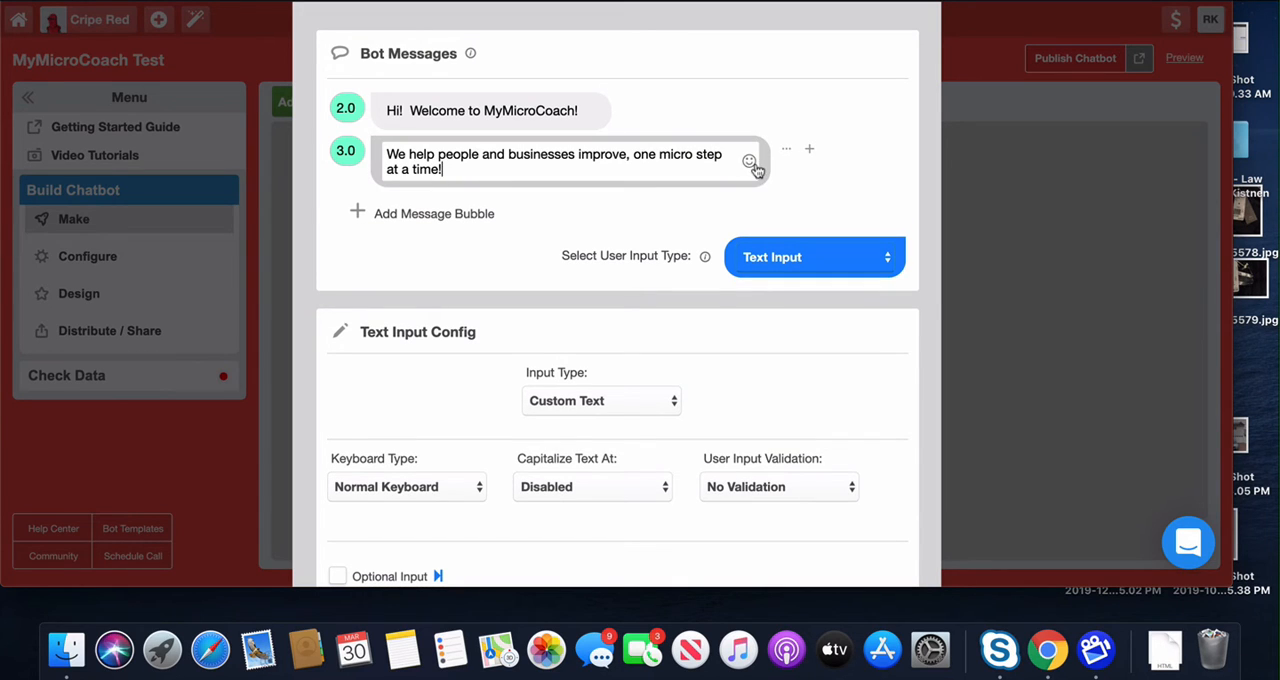
click(744, 163)
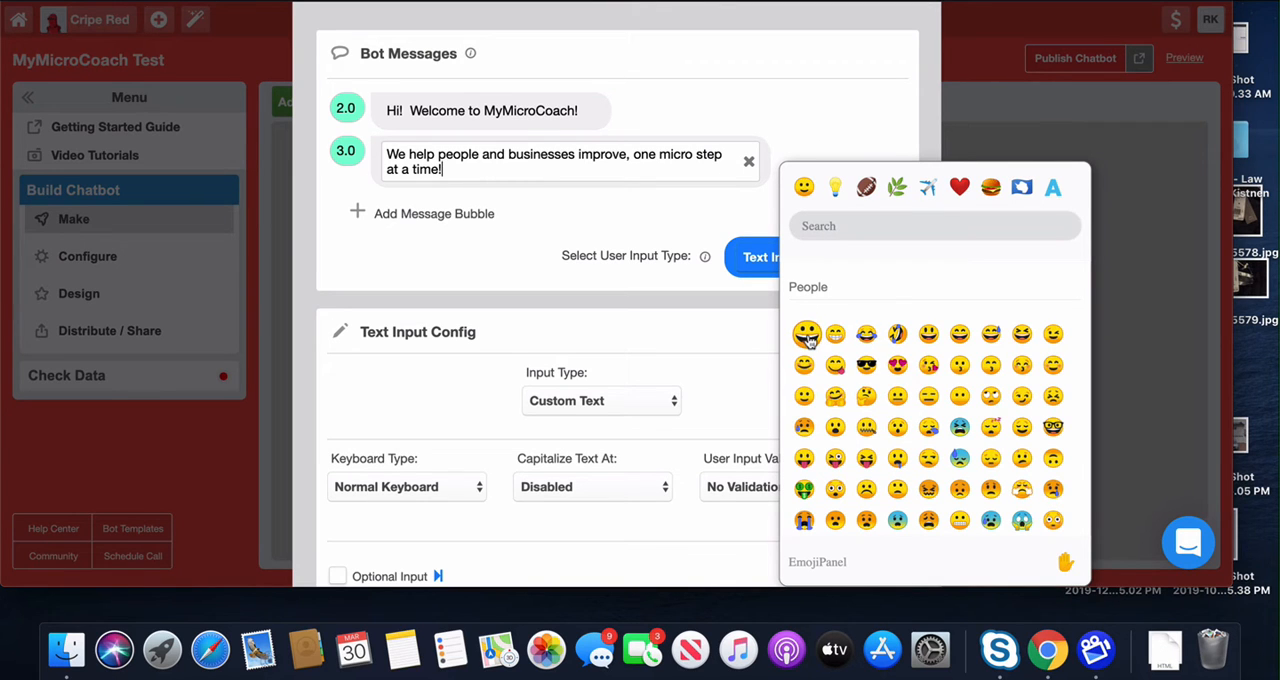
click(866, 364)
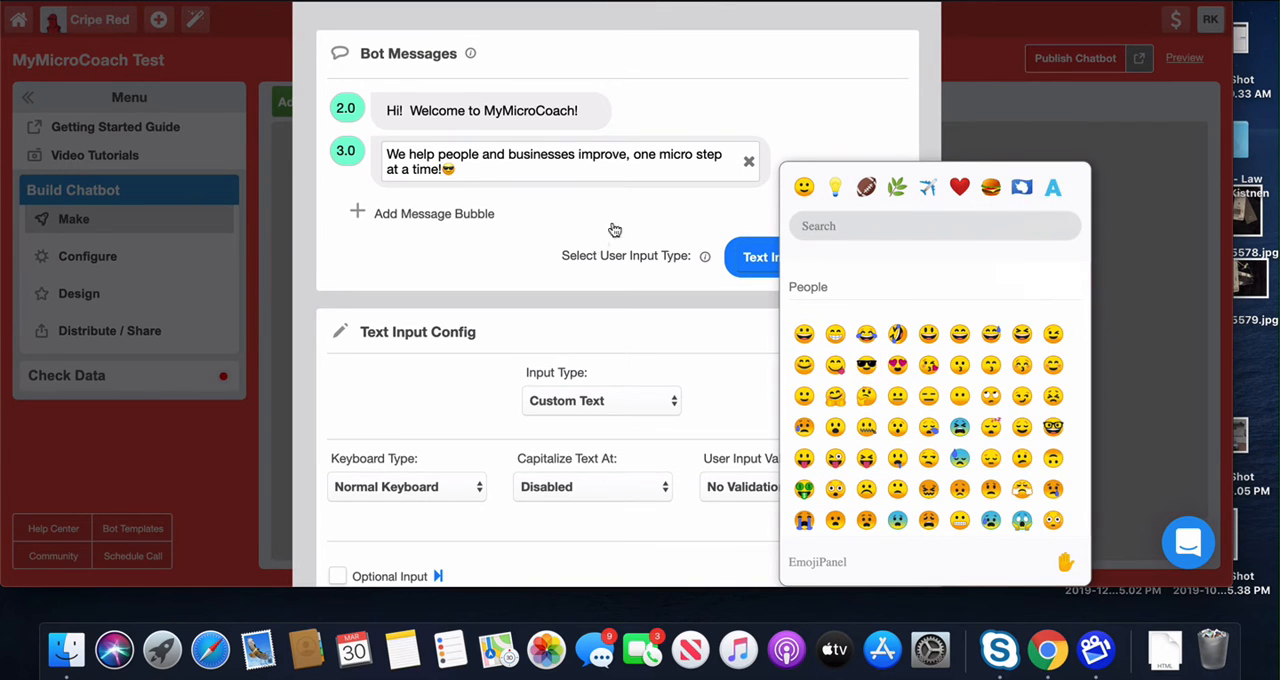
Step: Add a third message bubble to the gambit and set its delay to 2.0
click(460, 213)
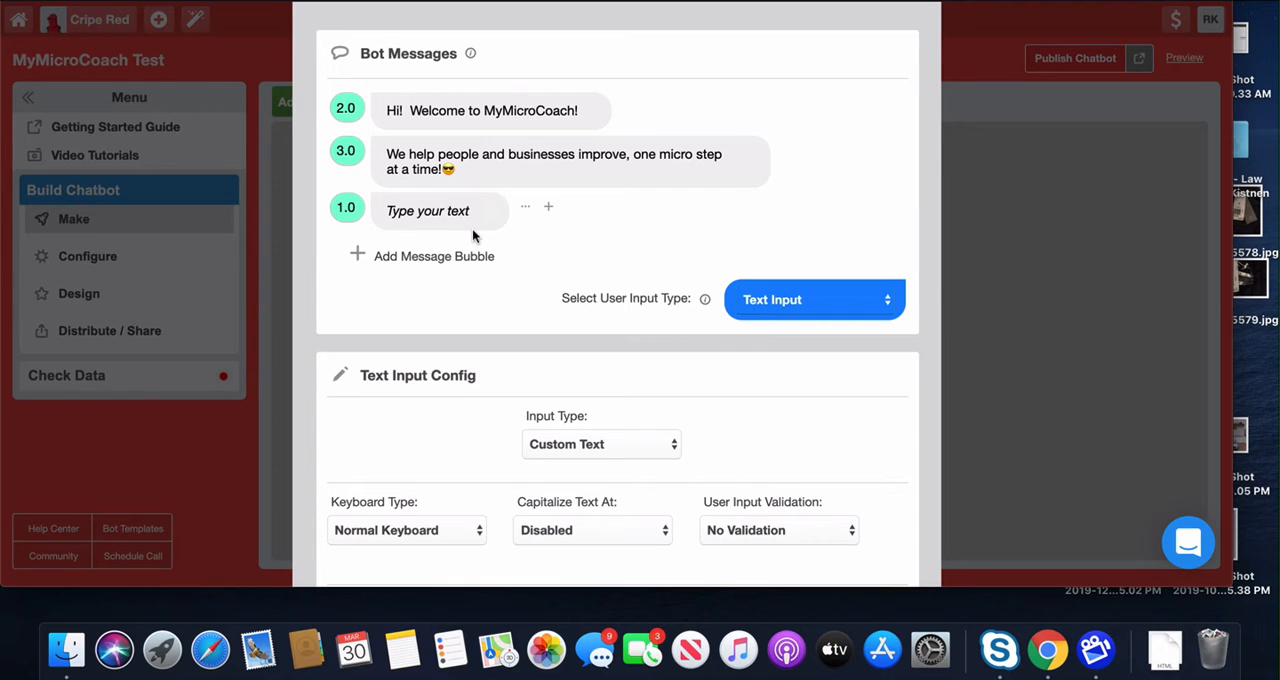
click(344, 207)
key(BackSpace)
text(2)
Step: Write "Let's get started, shall we?! What's your name?" in the third message bubble
click(406, 213)
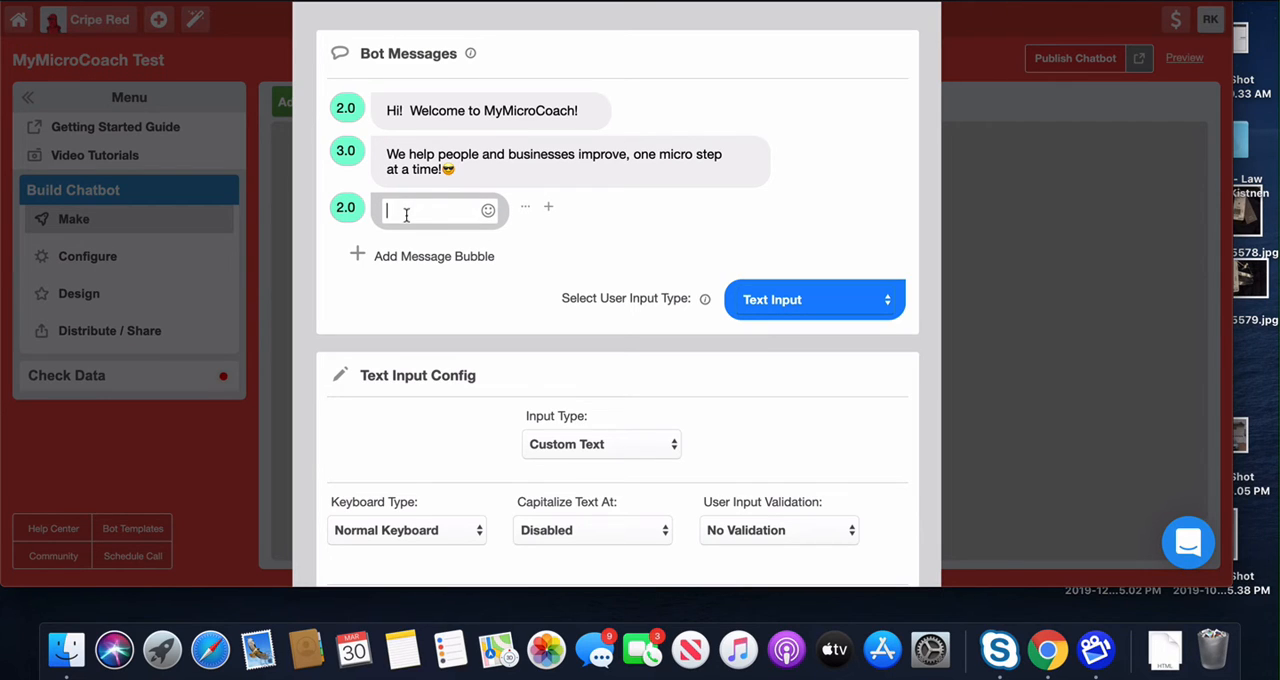
text(Let's get started, shall)
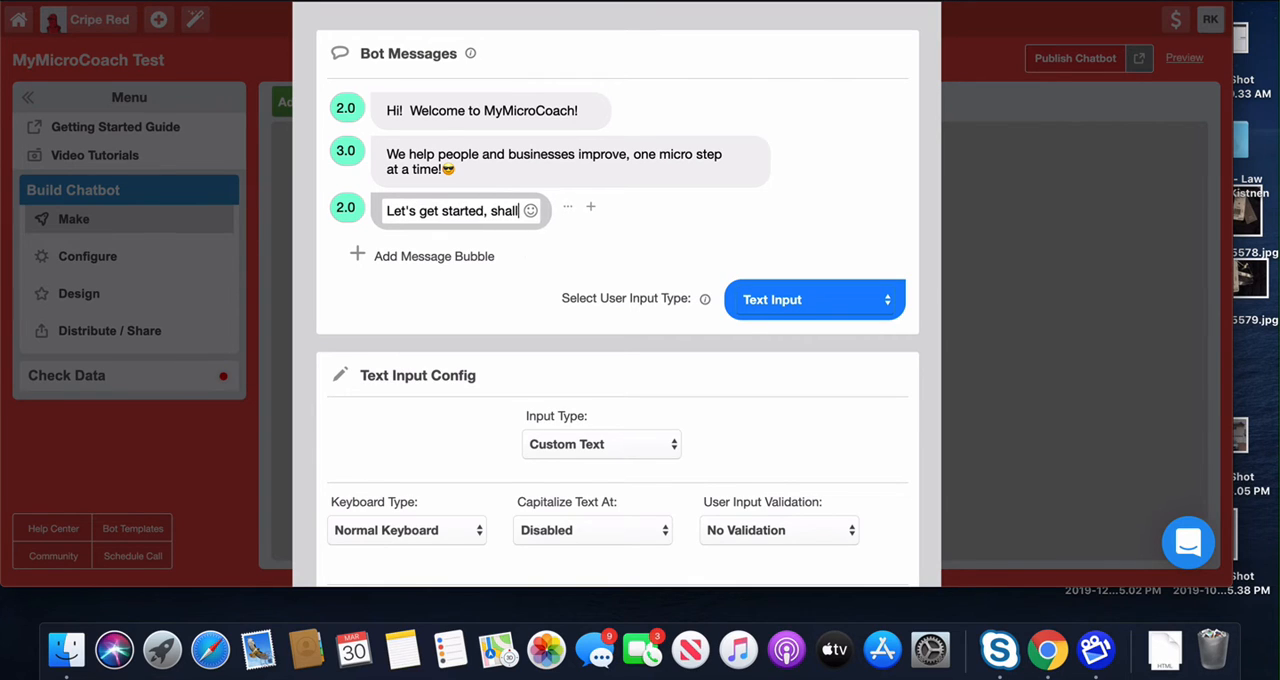
text( we?!  )
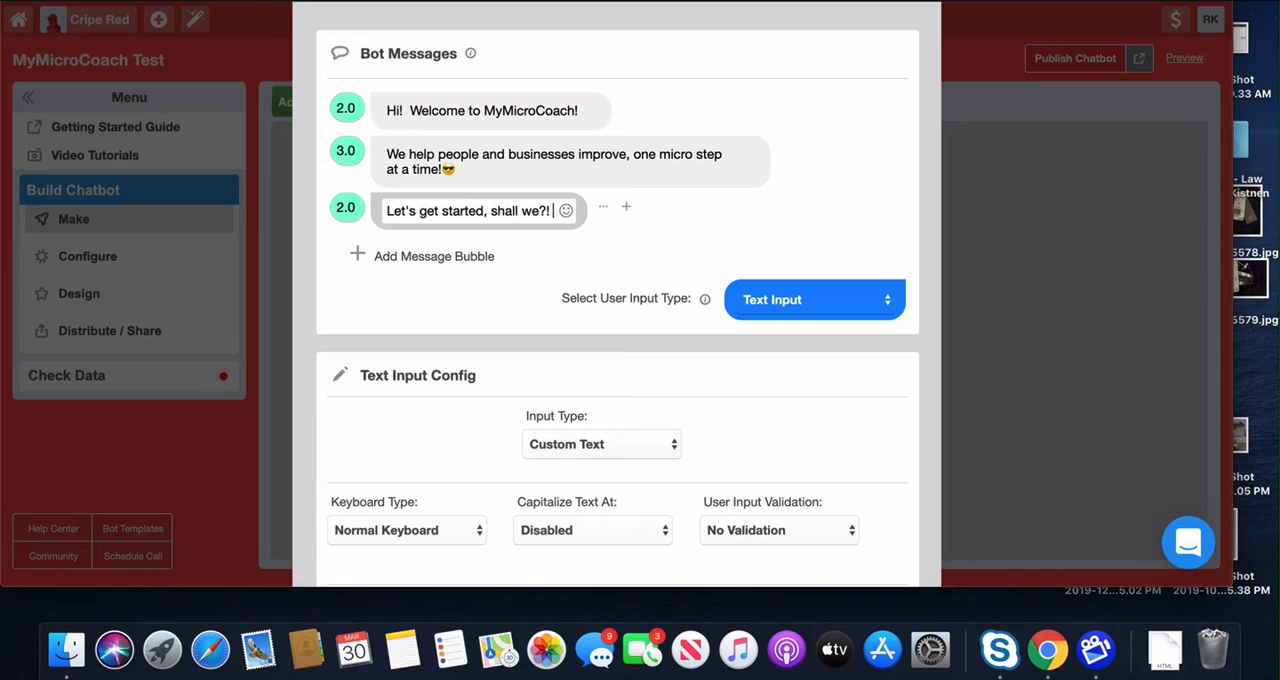
text(What's your name?)
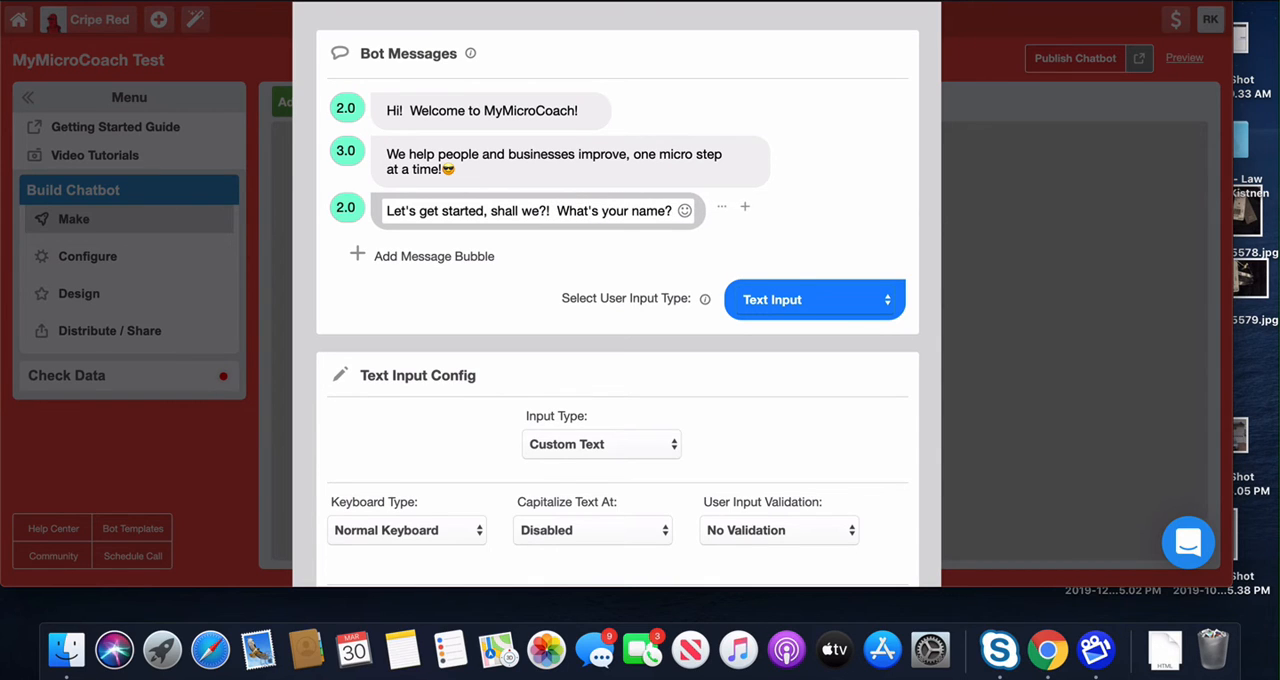
click(429, 241)
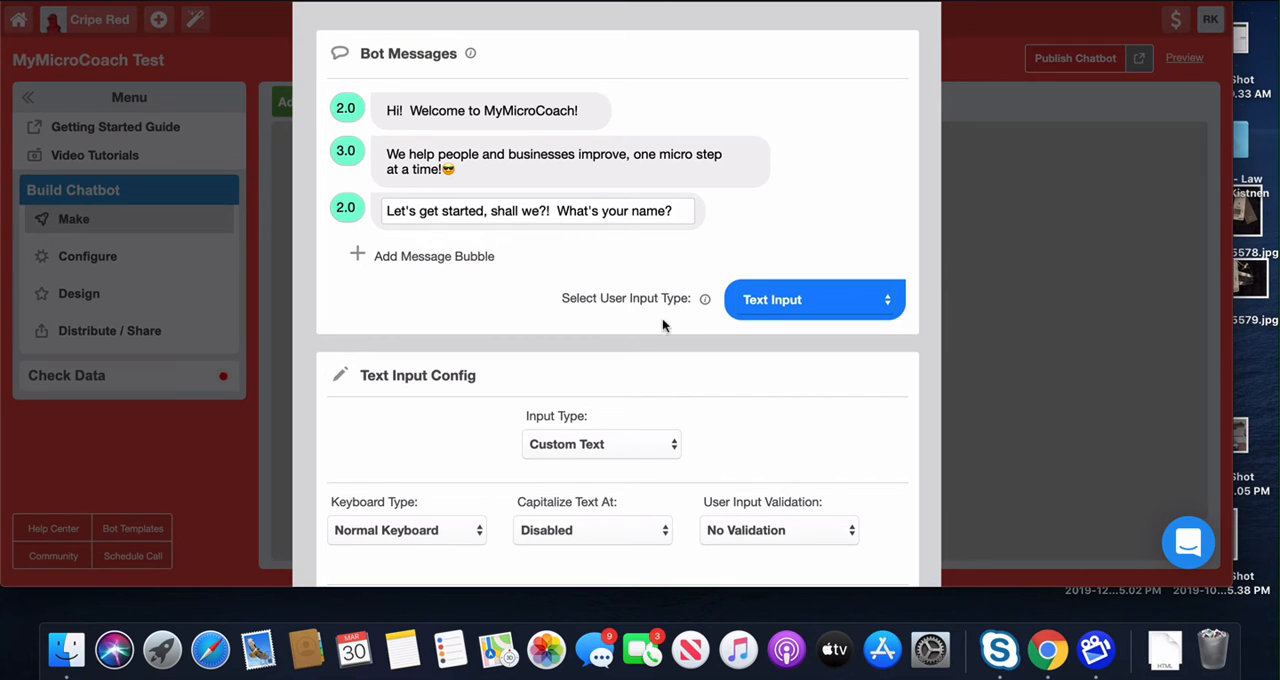
Step: Keep Text Input as the gambit's user input type and set the text input's type to Name
click(880, 304)
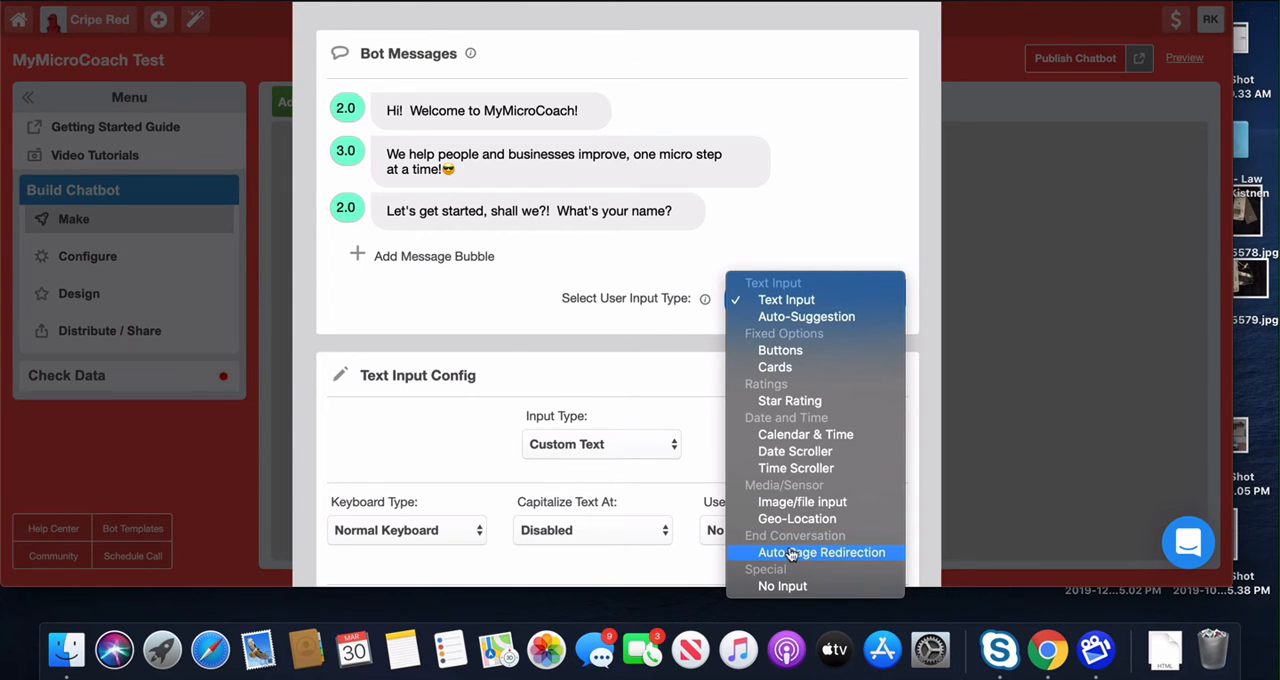
click(829, 302)
scroll(697, 382, down, 2)
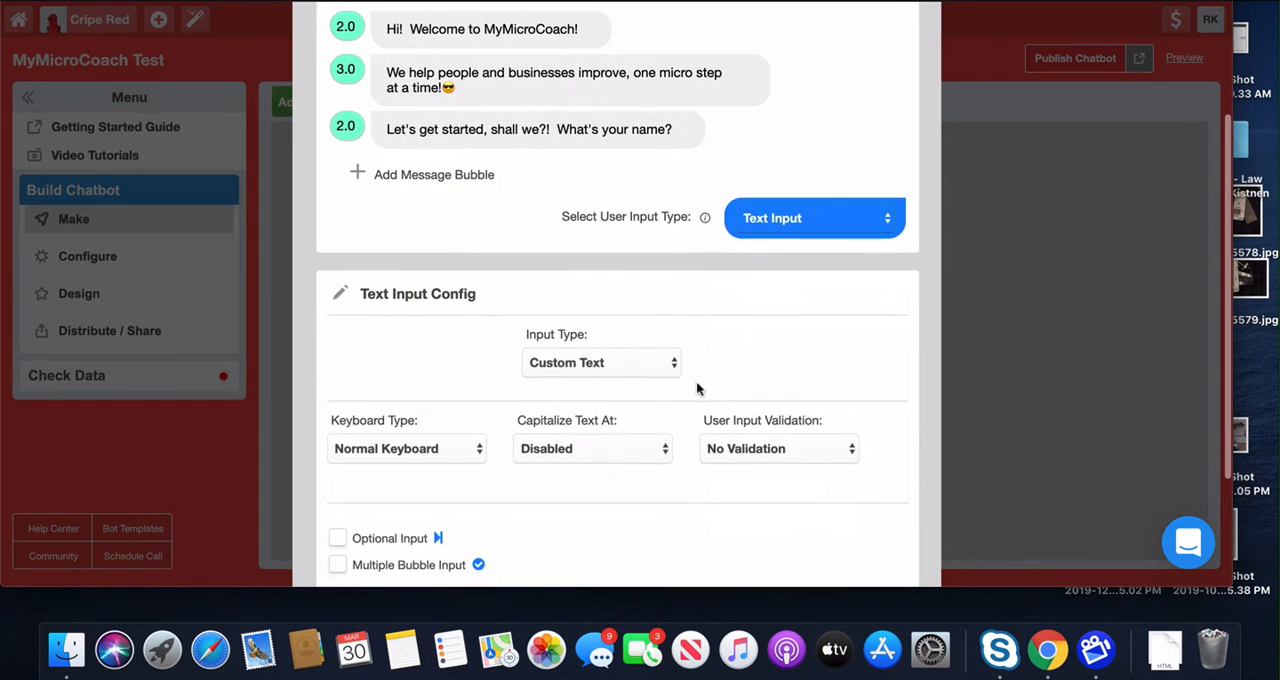
click(622, 374)
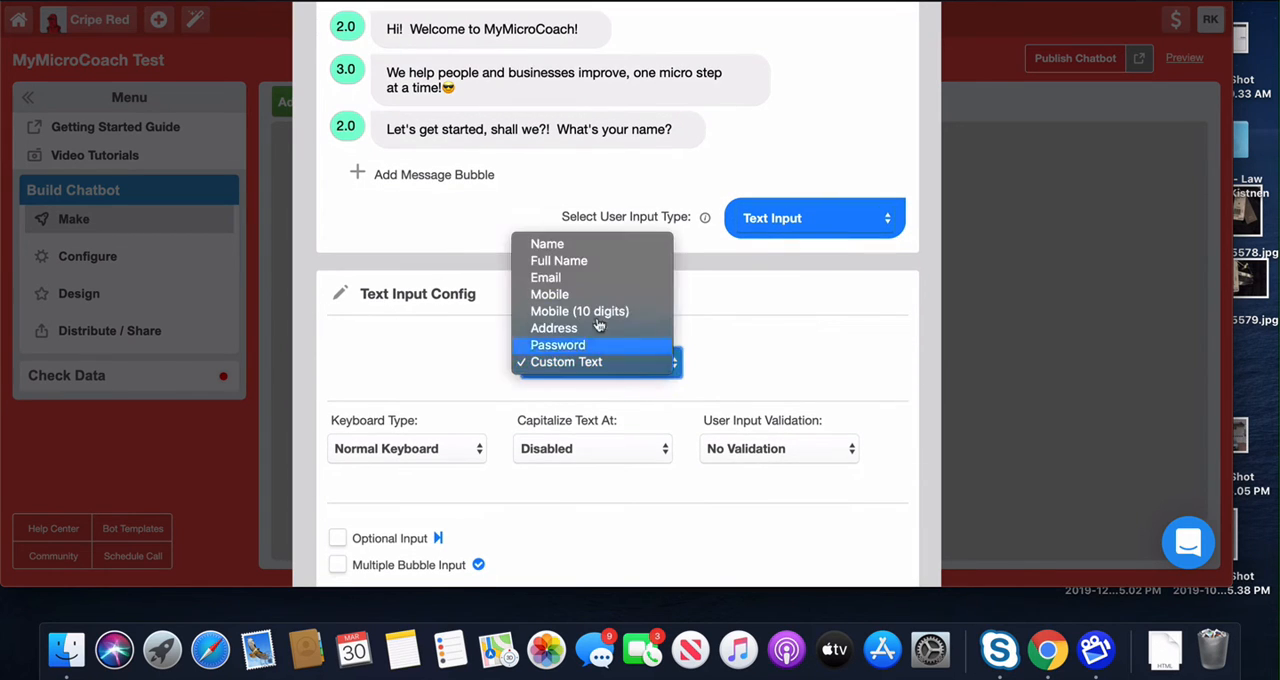
click(577, 250)
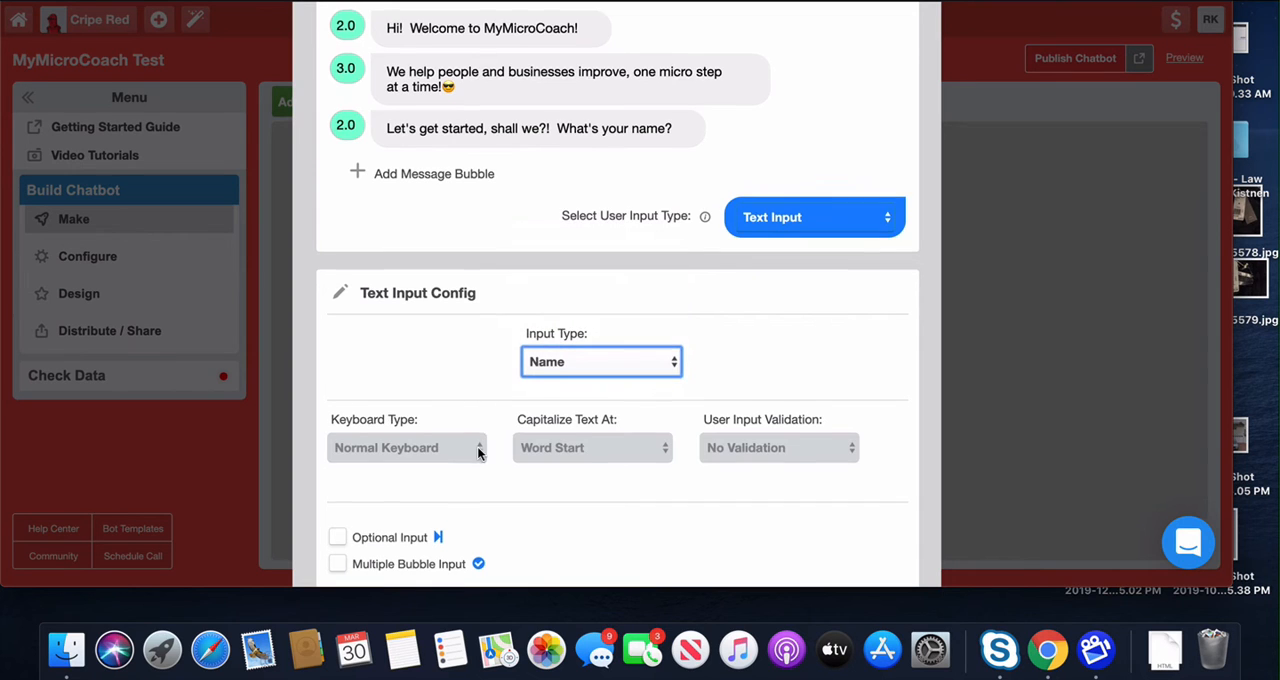
scroll(529, 453, down, 1)
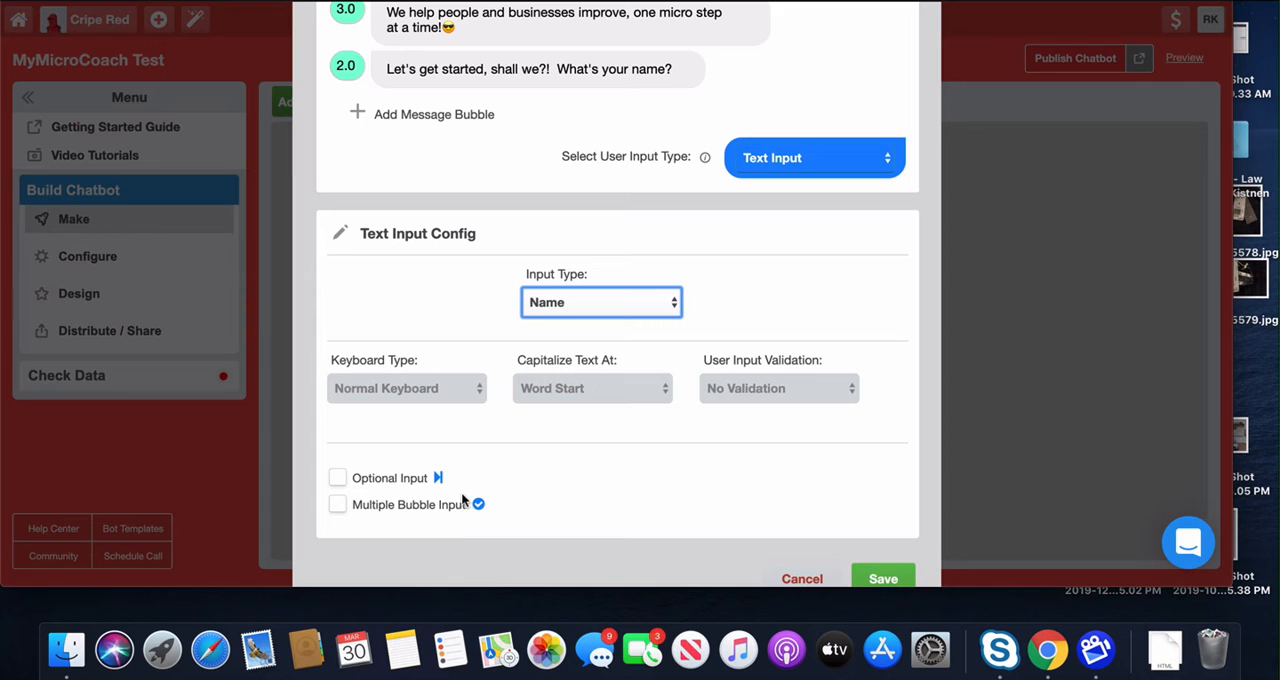
Step: Change the question in the third message bubble to "What's your first name?"
scroll(495, 480, up, 1)
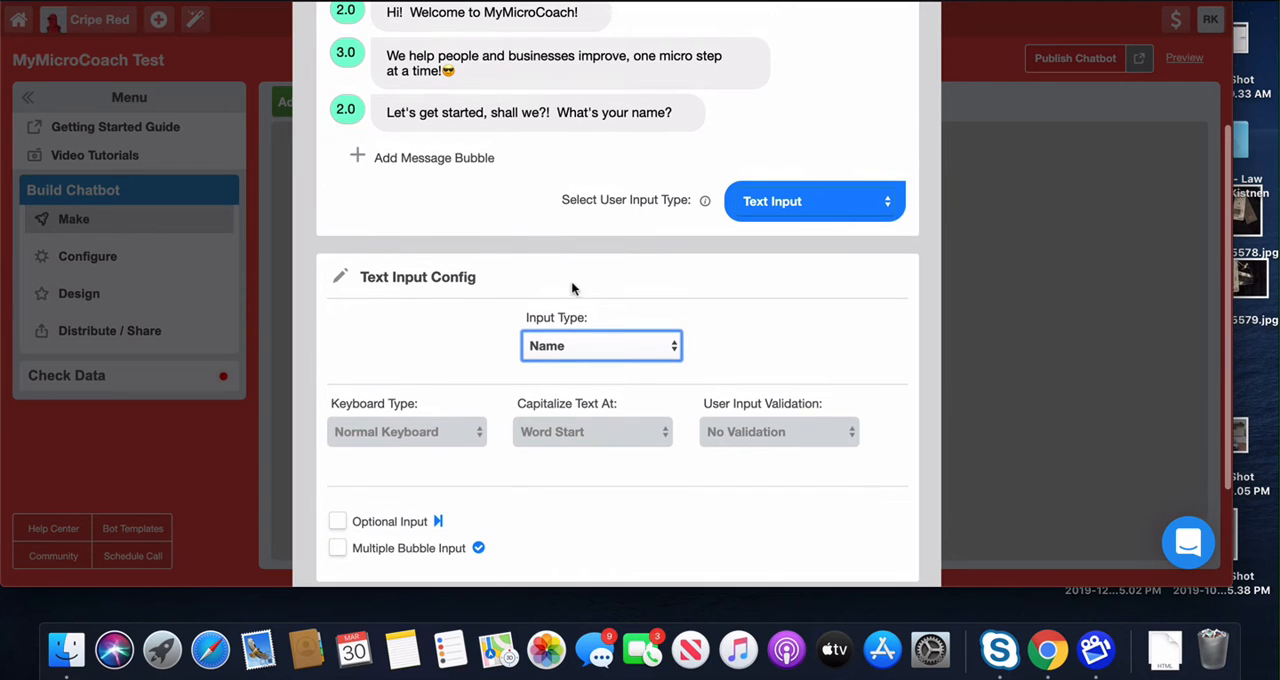
click(642, 101)
text(first)
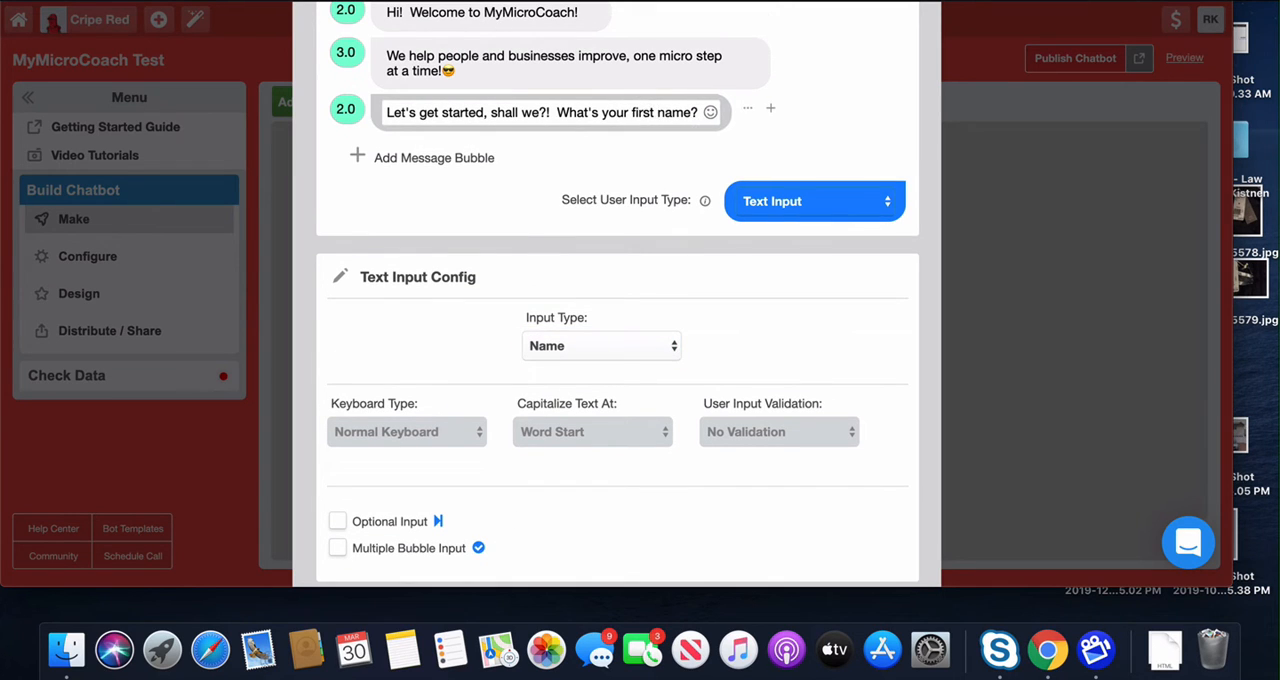
scroll(641, 278, down, 1)
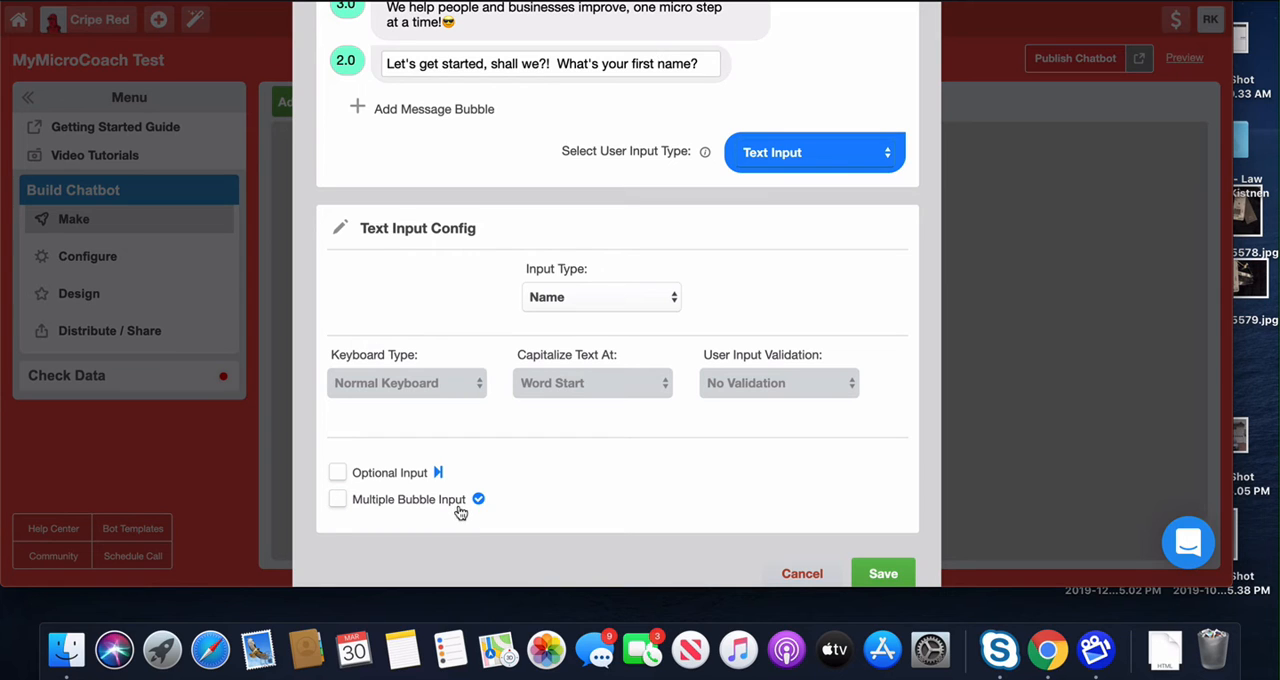
Step: Save the Name gambit, then add a second gambit below it and open that one for editing
click(862, 572)
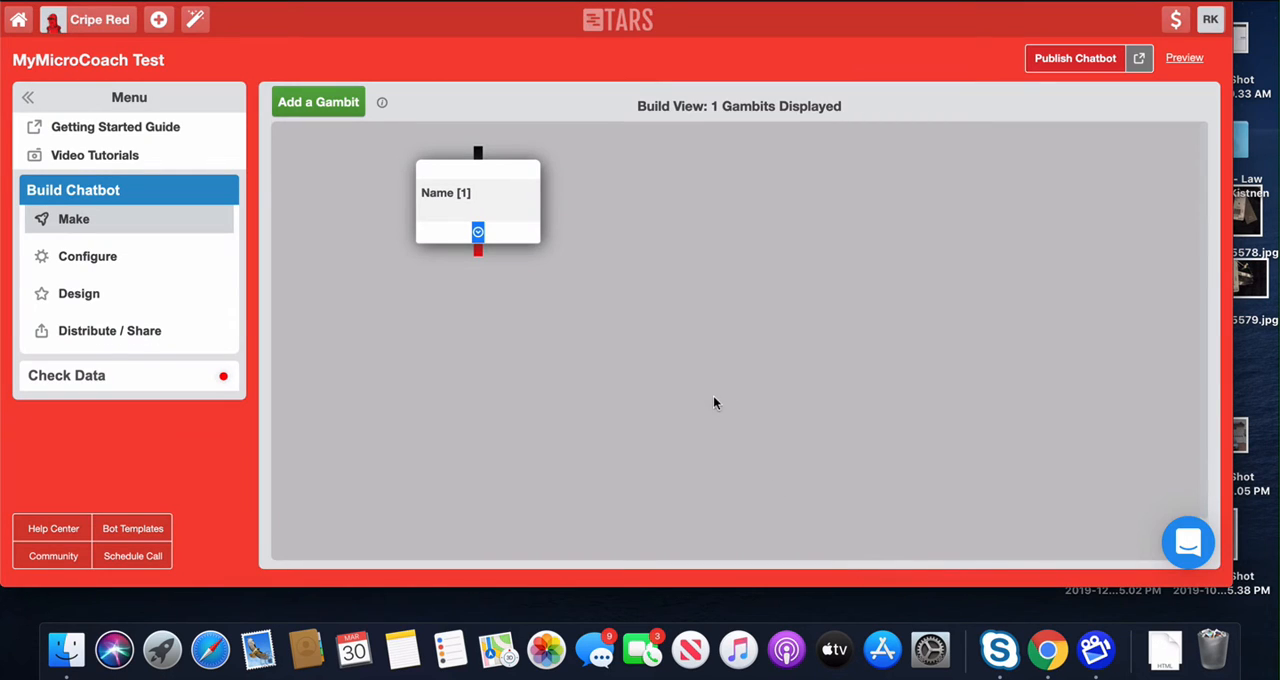
click(305, 112)
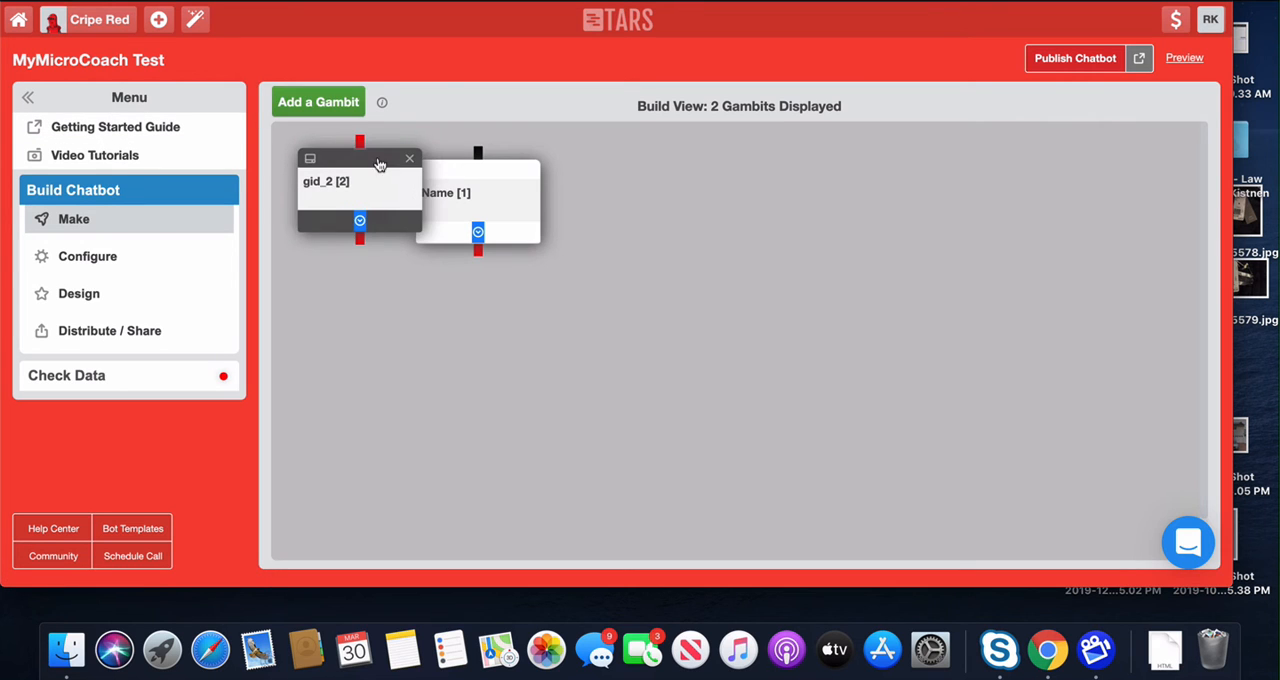
drag(378, 165, 424, 355)
click(424, 355)
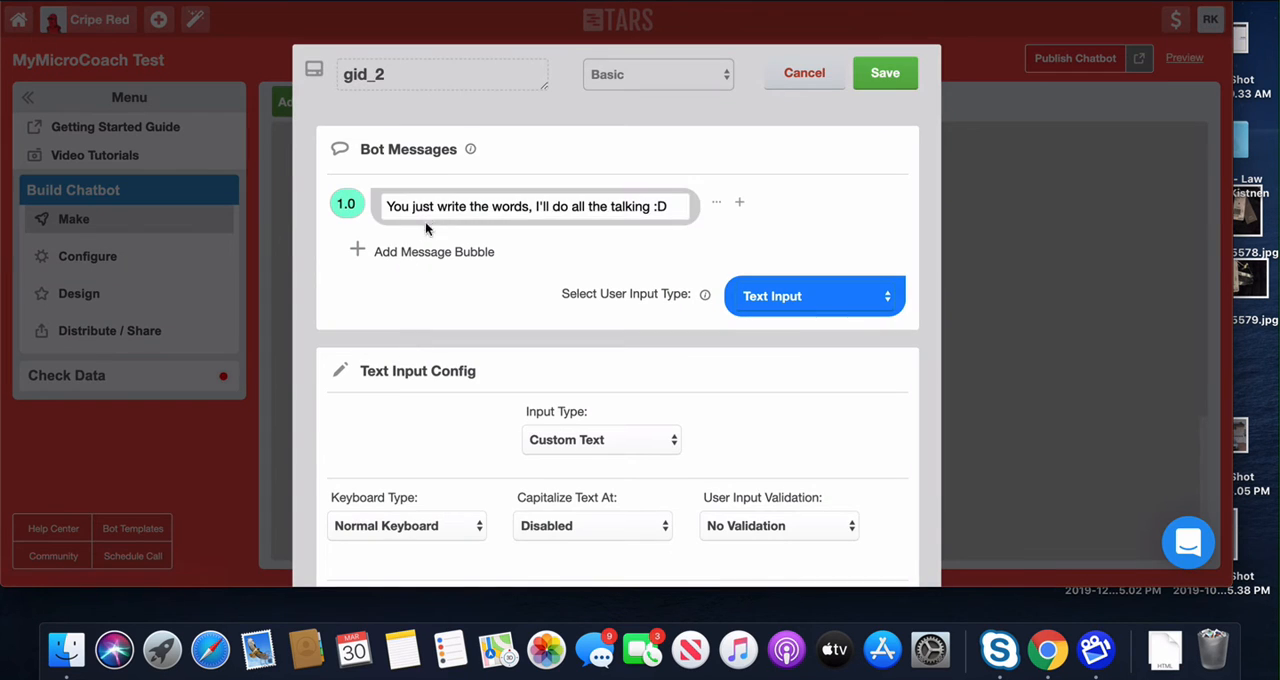
Step: Set the delay of the second gambit's first message bubble to 2.0
click(346, 201)
key(Left)
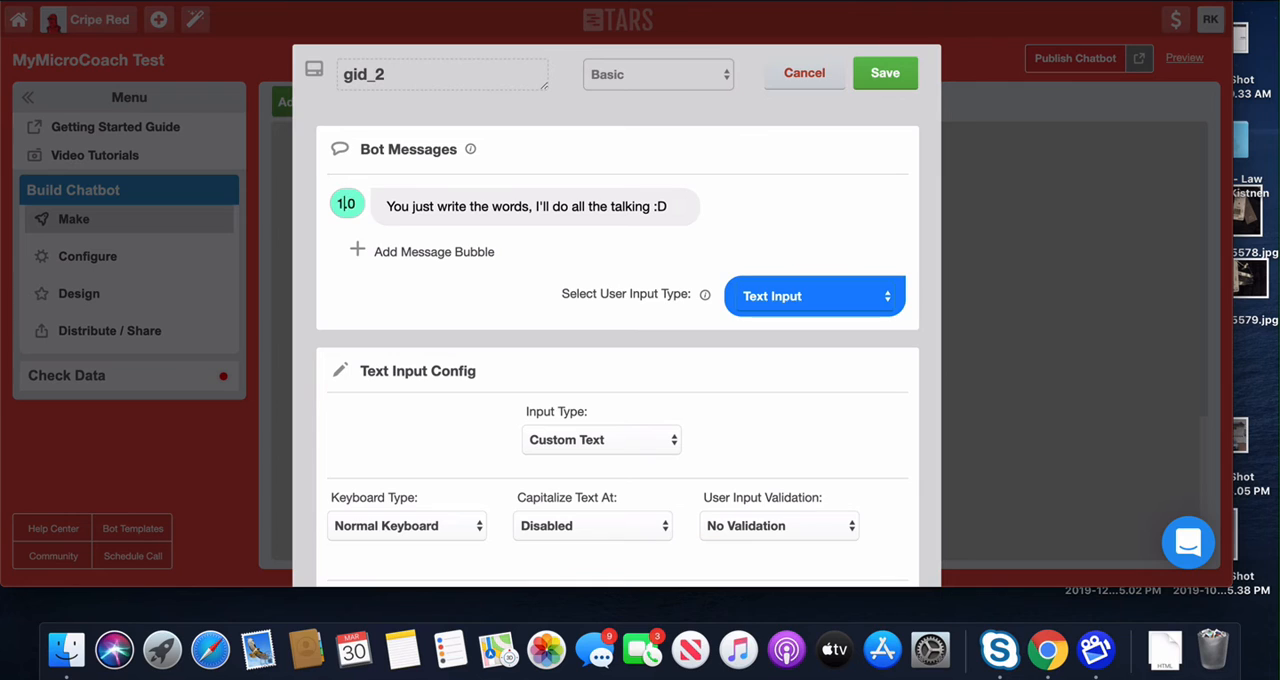
key(BackSpace)
text(2)
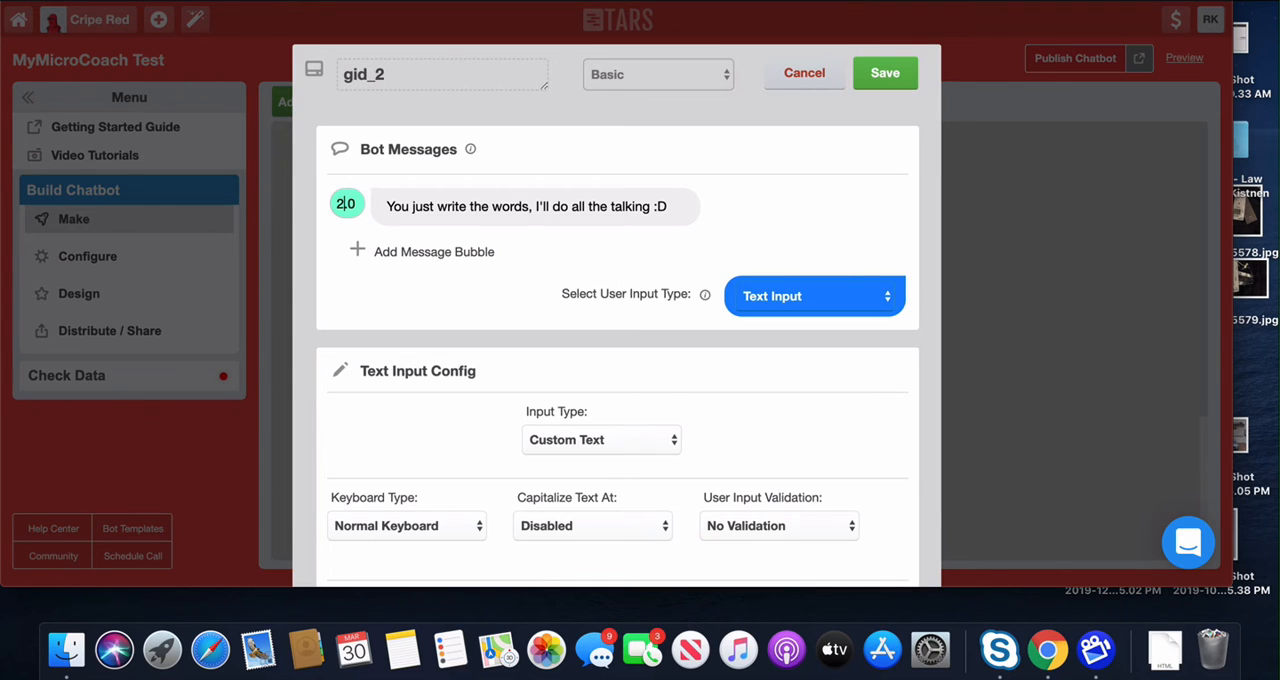
Step: Replace the first bubble's placeholder text with "Great, thanks, NAME." followed by a short introduction giving the host's first name
triple_click(424, 206)
text(Great, th)
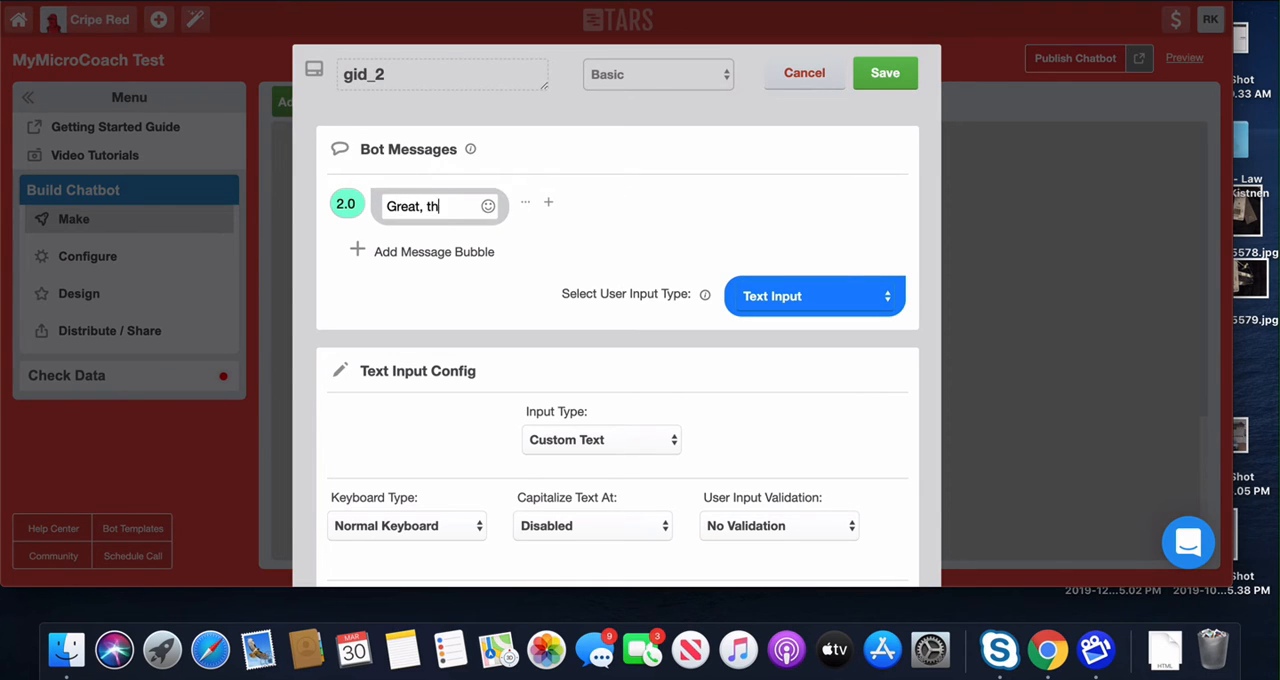
text(anks, NAME. )
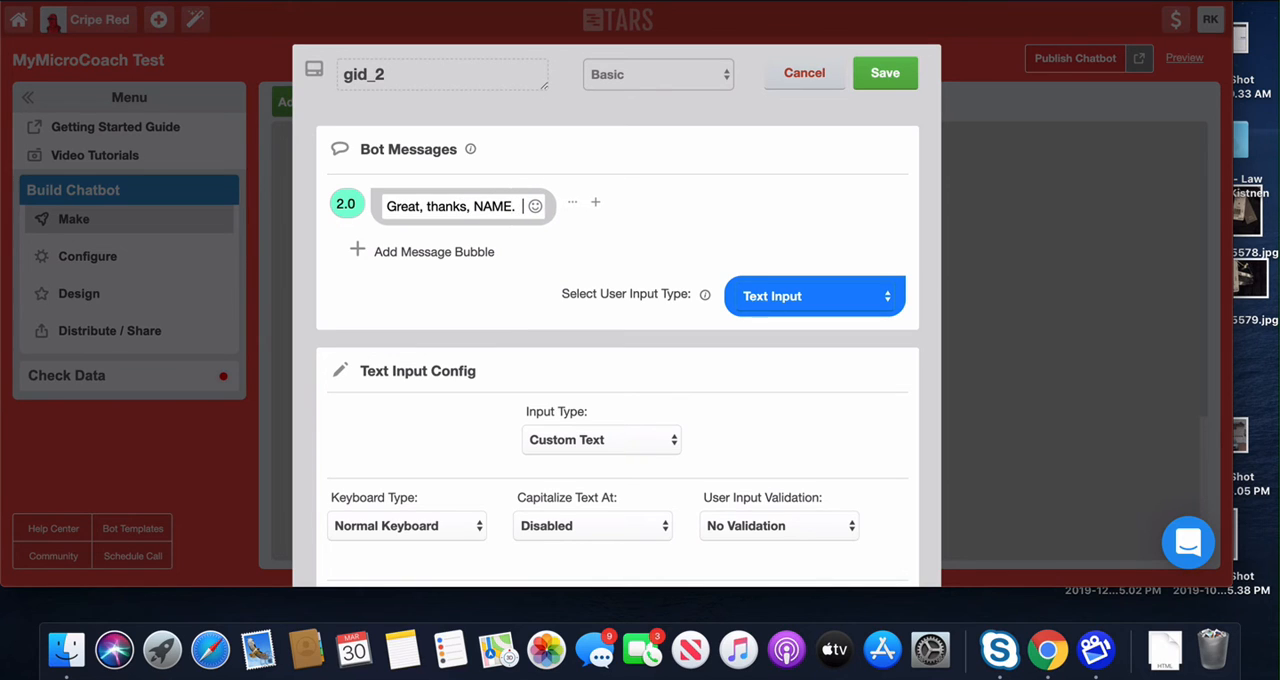
text( I'm Ric)
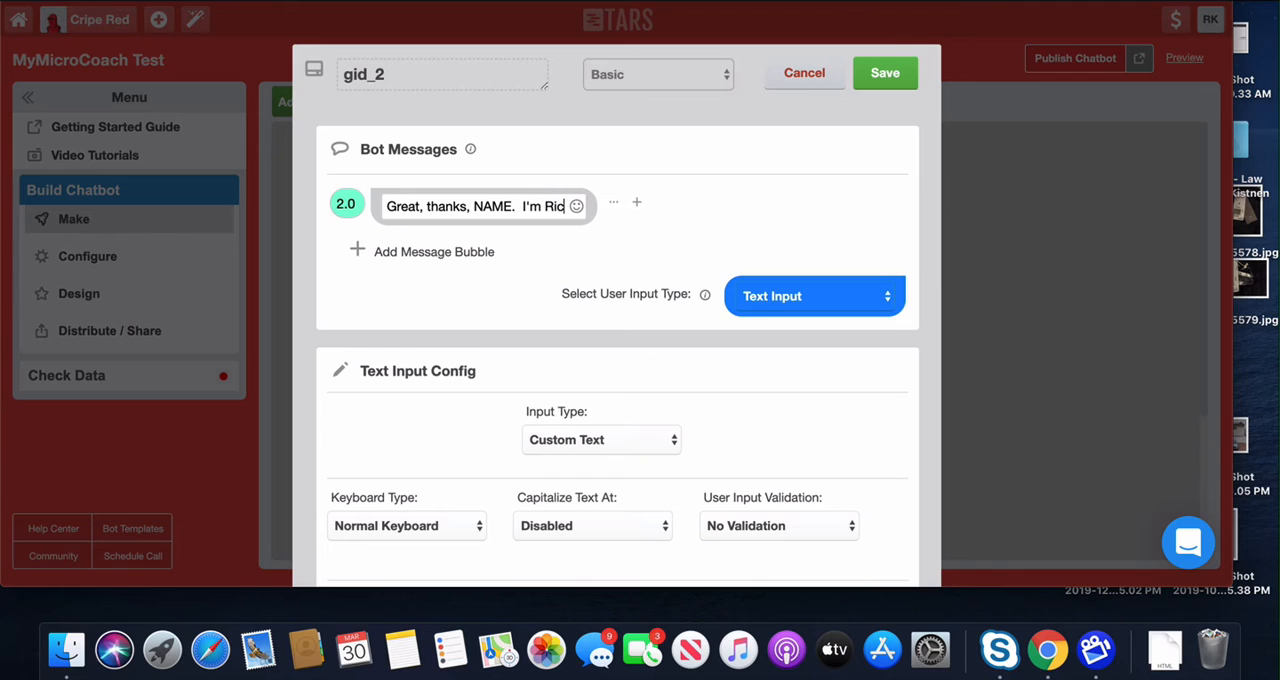
text(h.!)
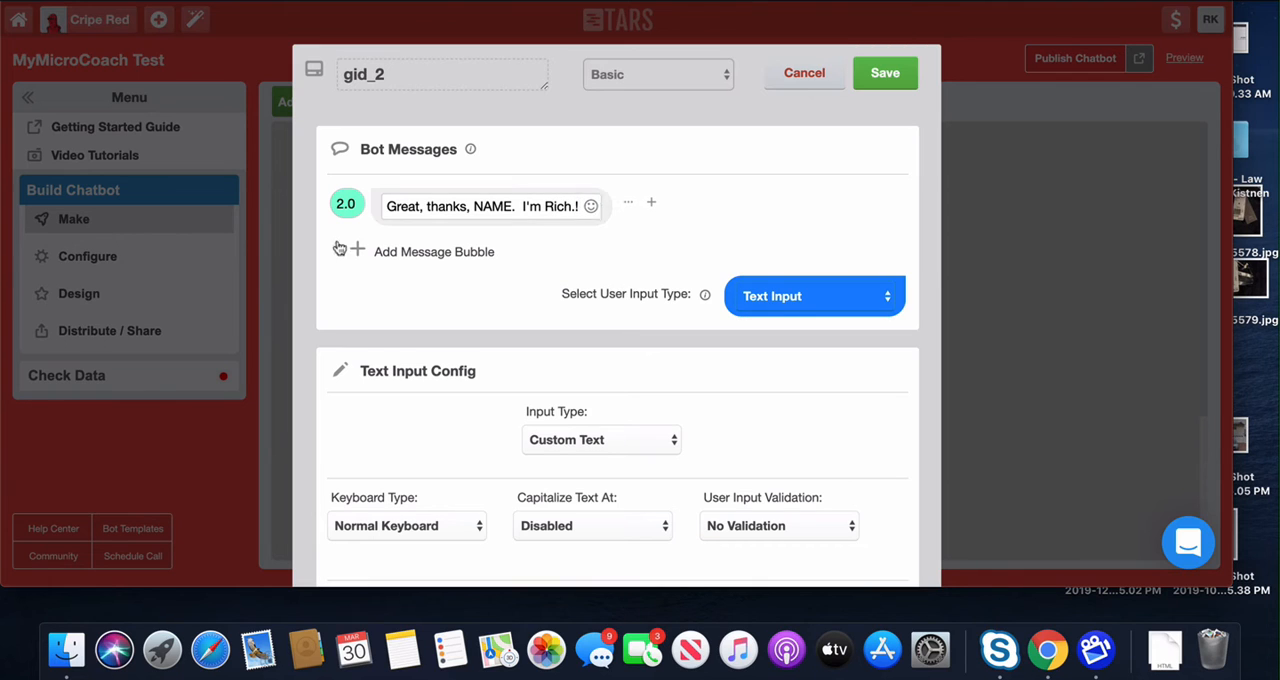
Step: Add a second message bubble with delay 3.0 and write "I'd like a little more contact info to send you some great resources when we're done!"
click(360, 252)
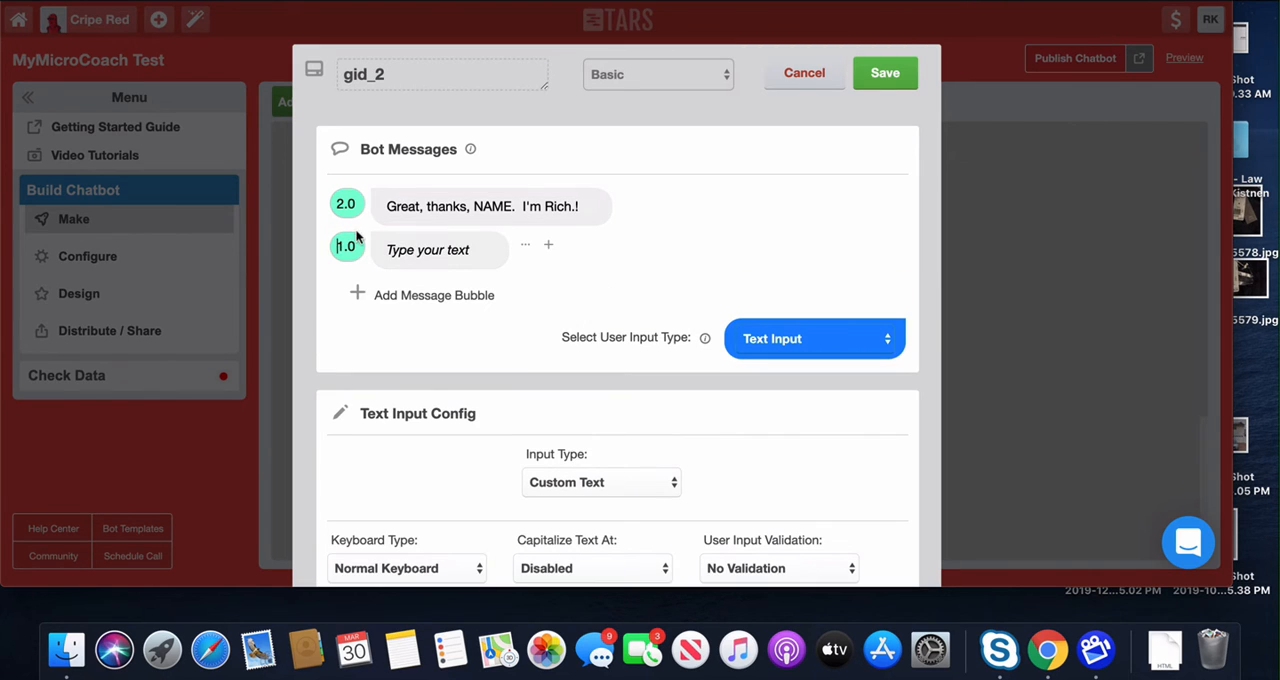
text(3)
click(403, 250)
text(I;d like)
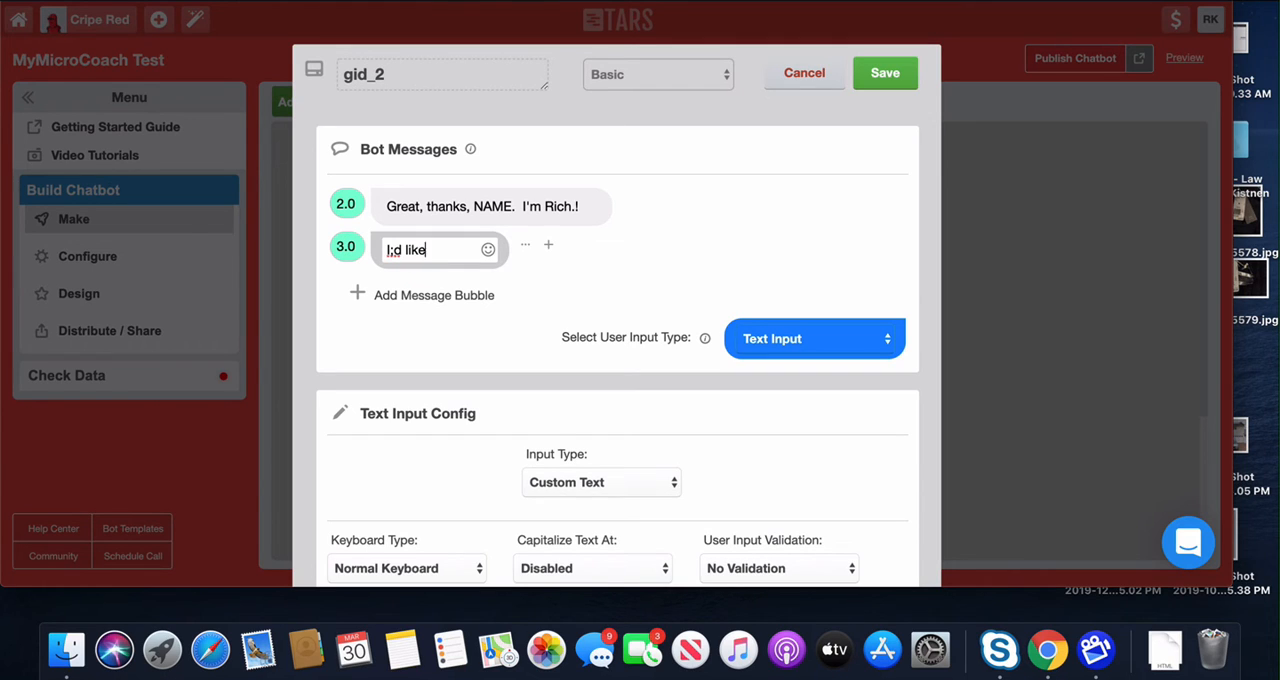
text( a)
key(BackSpace)
key(BackSpace)
key(BackSpace)
key(BackSpace)
key(BackSpace)
key(BackSpace)
key(BackSpace)
key(BackSpace)
key(BackSpace)
text('d like a li)
text(ttle mo)
text(re info)
key(BackSpace)
key(BackSpace)
key(BackSpace)
key(BackSpace)
text(con)
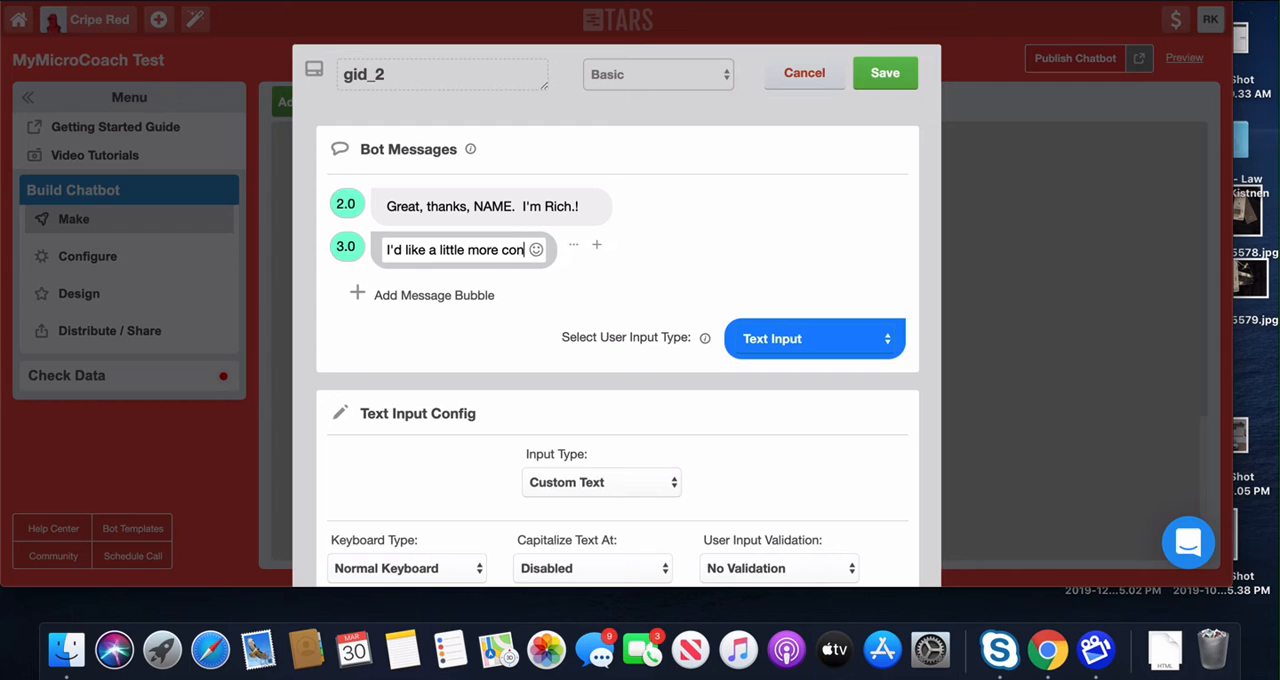
text(tact info )
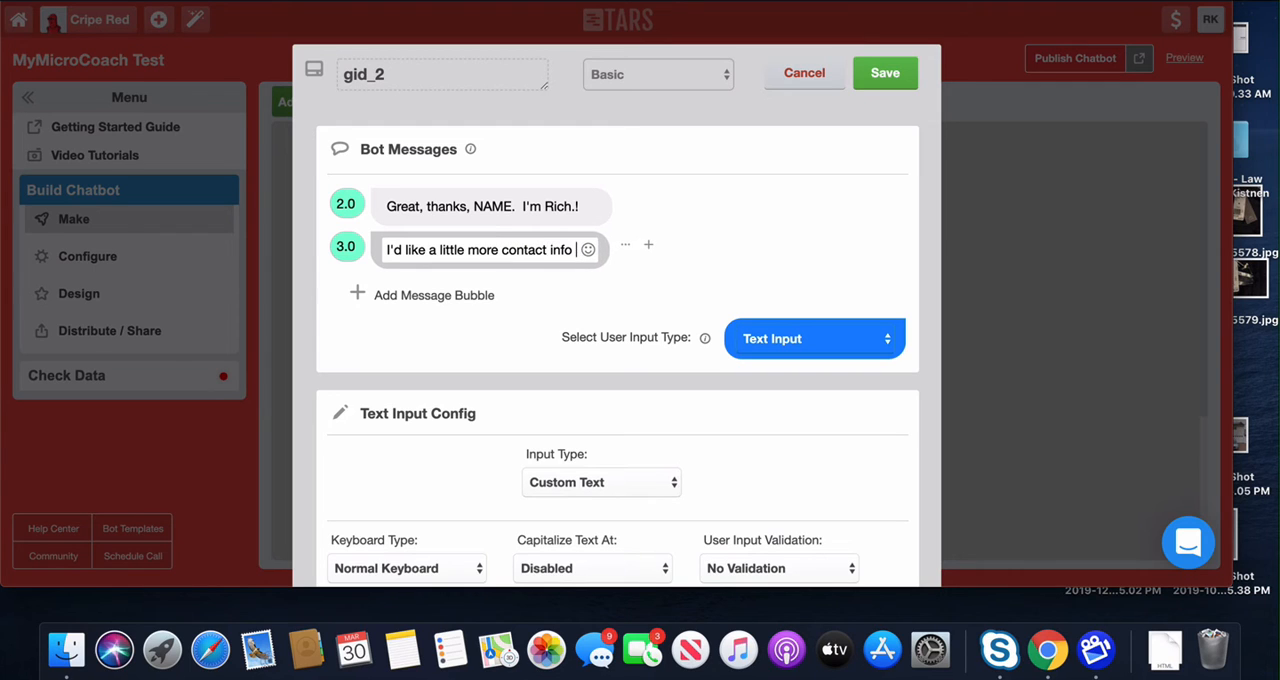
text(to send you some )
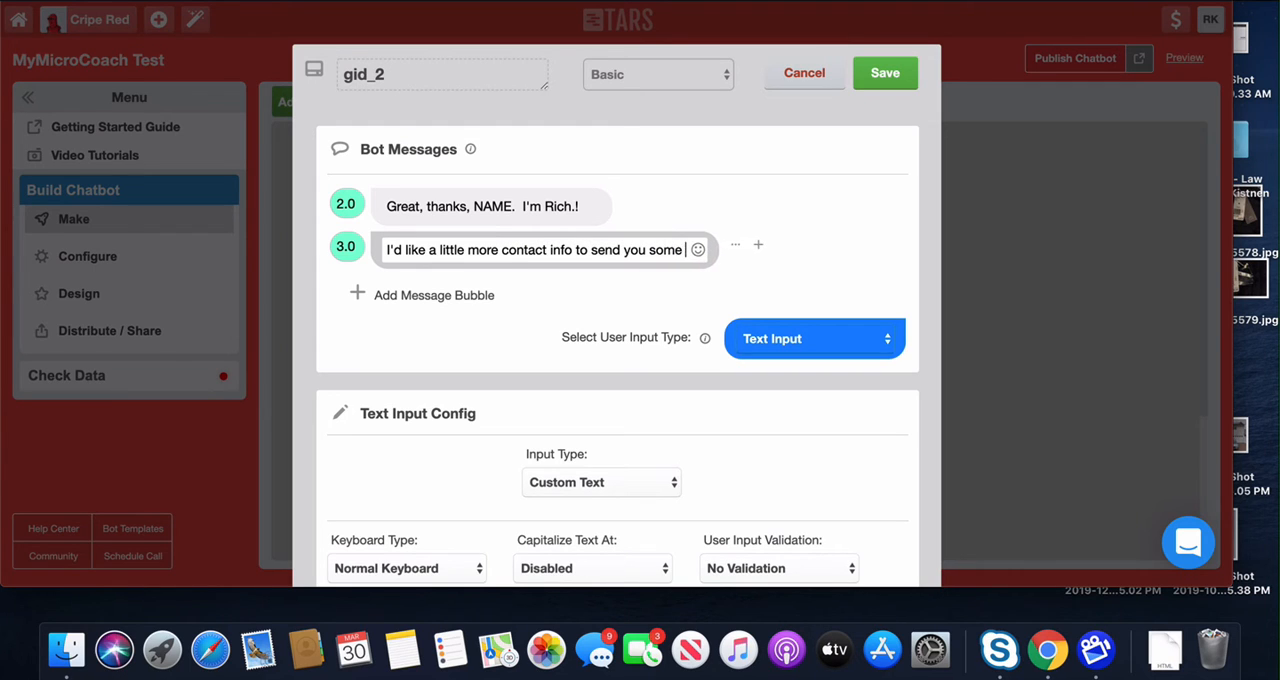
text(great re)
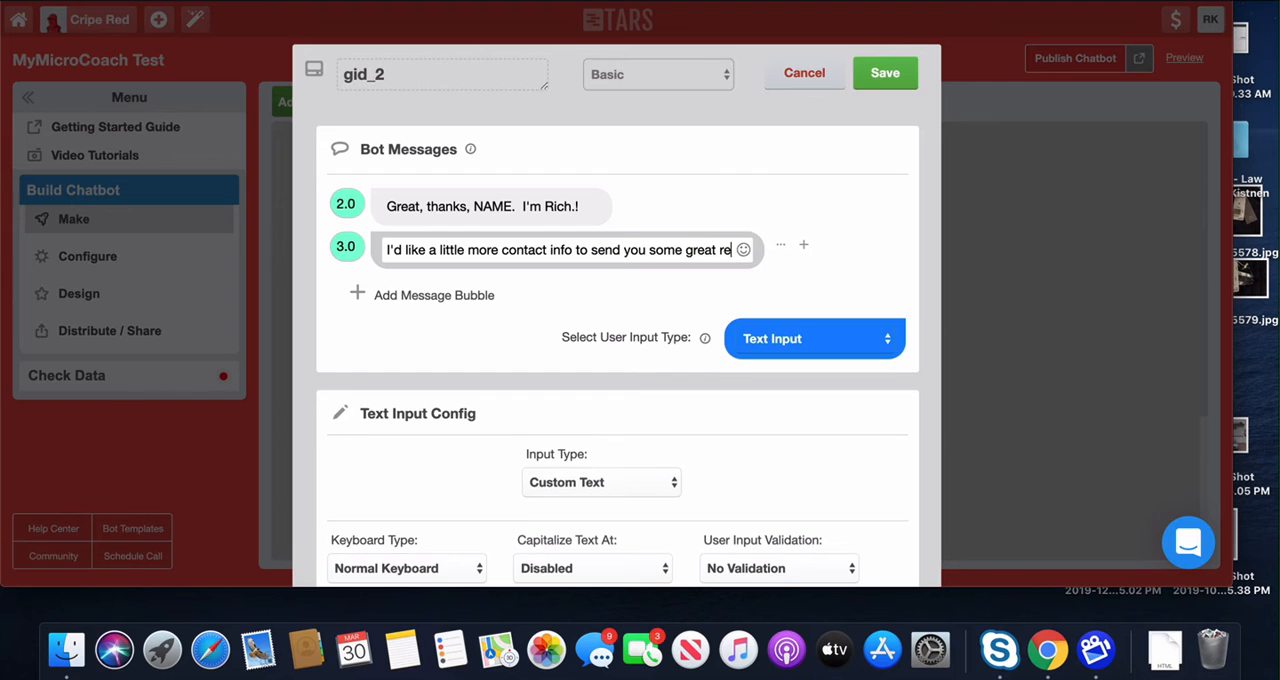
text(sources when we)
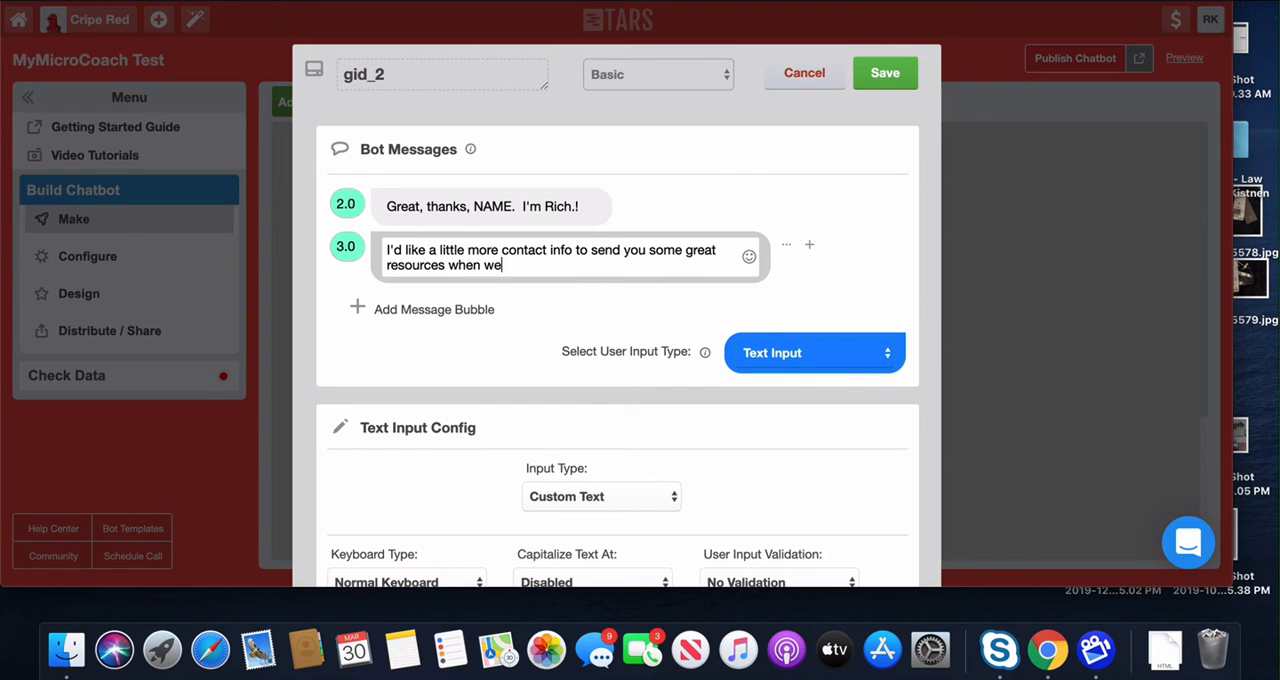
text('re done!  What's a good email)
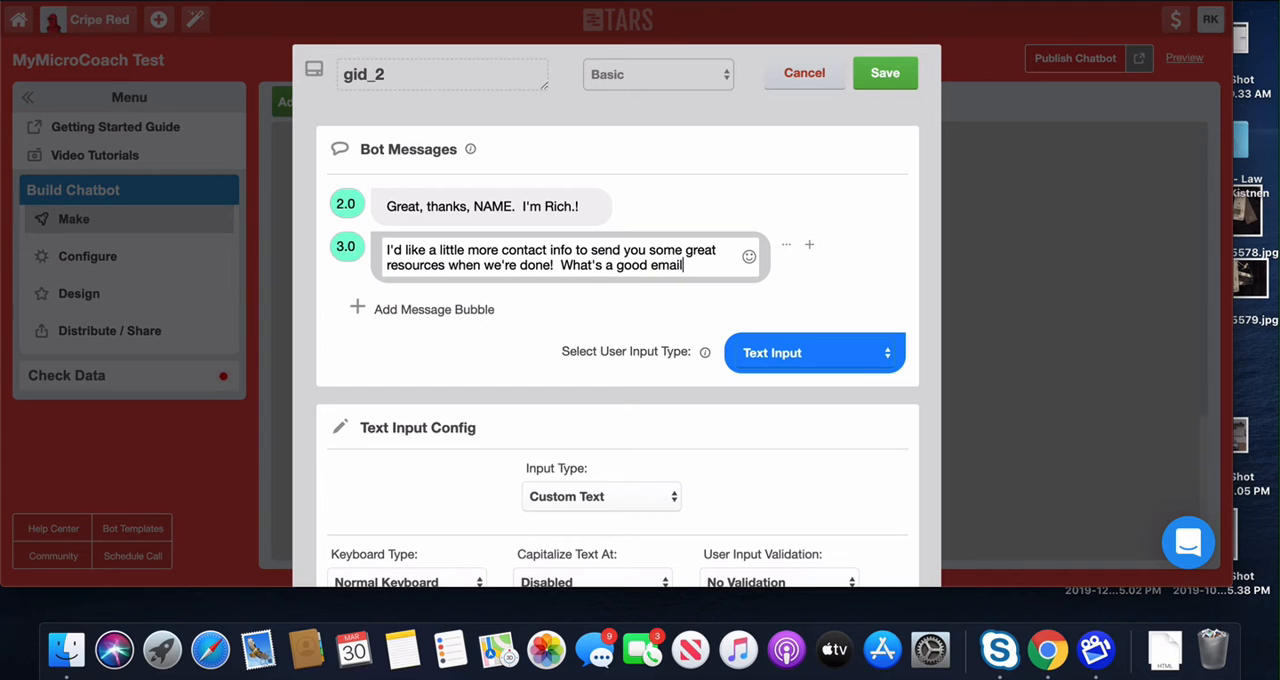
text( address )
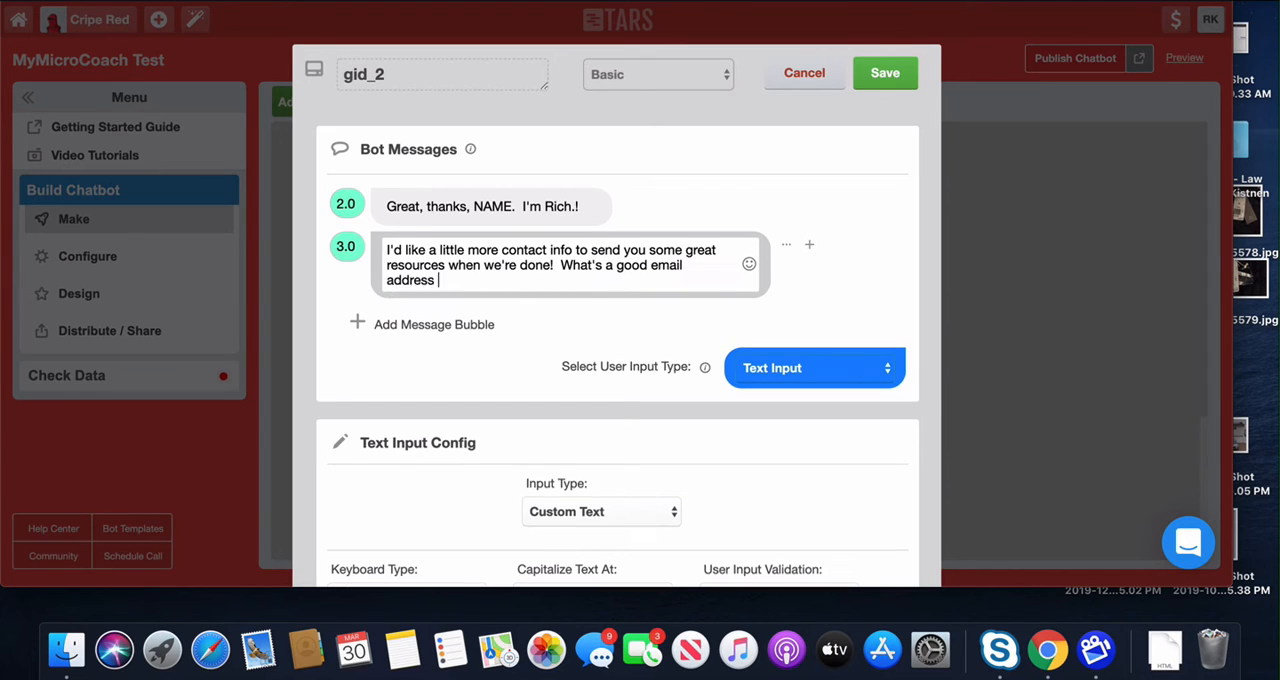
text(for you?)
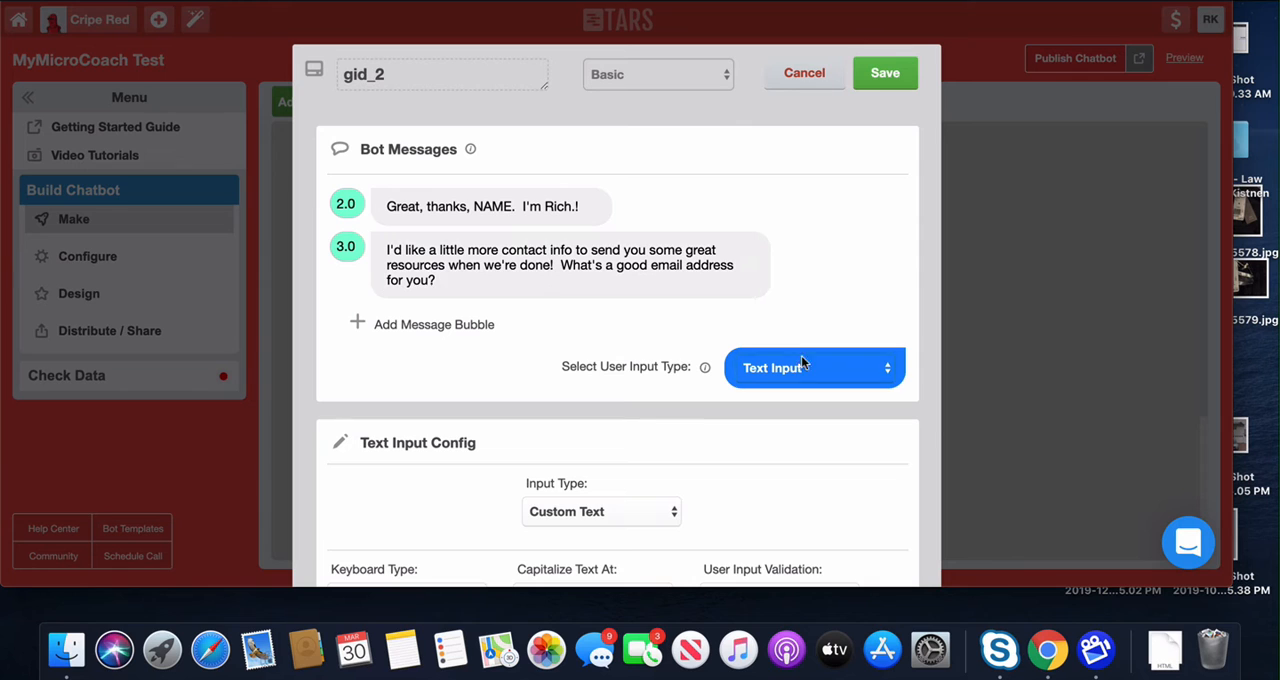
Step: Keep Text Input as the user input type, set the text input's type to Email and save the gambit
click(790, 367)
click(805, 367)
scroll(650, 414, down, 2)
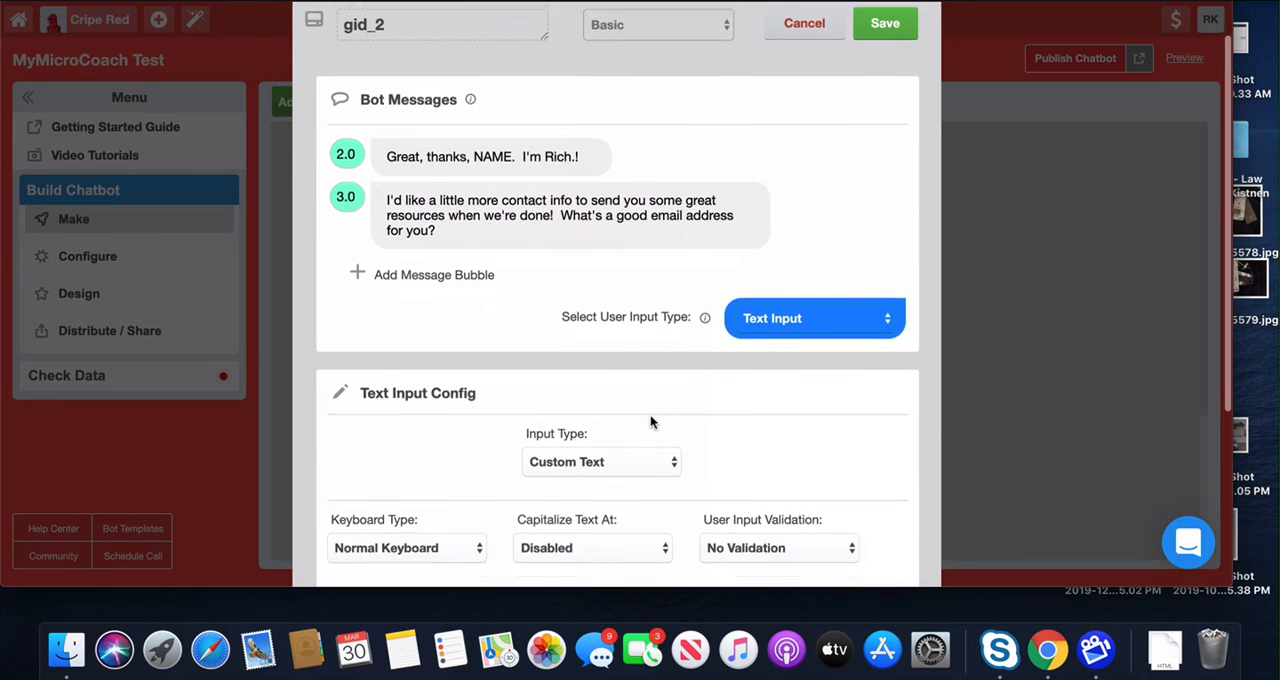
click(607, 456)
click(600, 371)
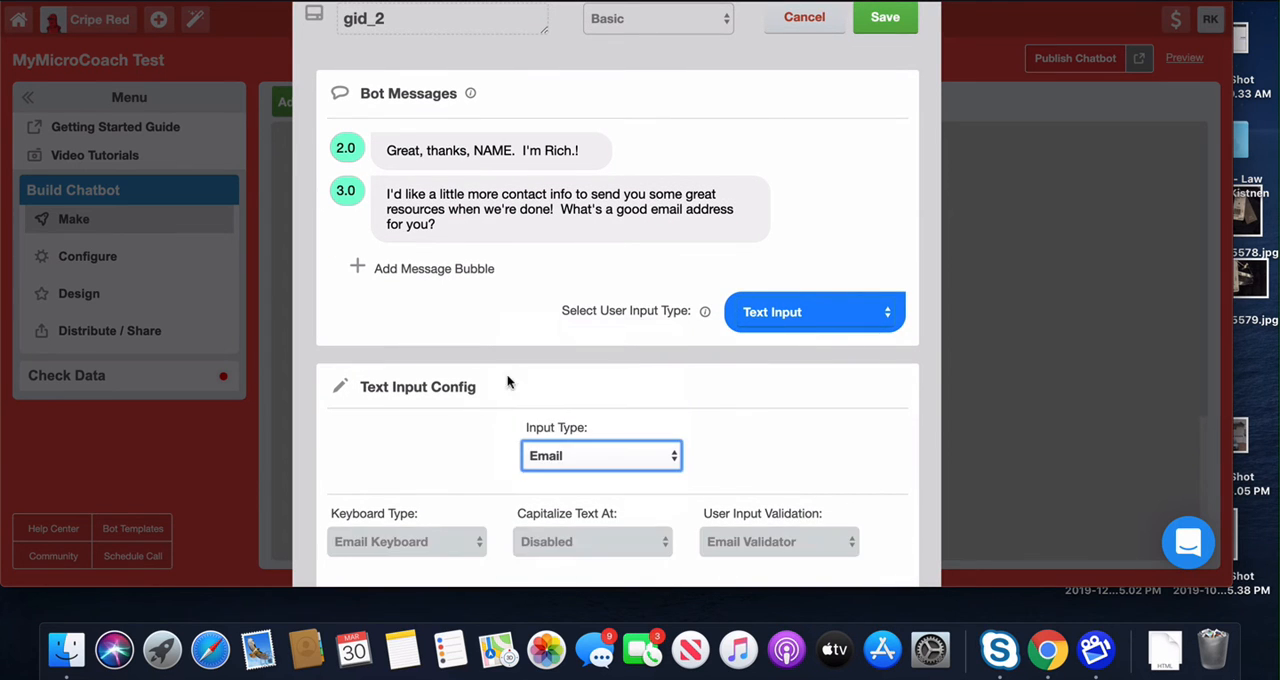
scroll(481, 375, down, 5)
scroll(481, 376, down, 3)
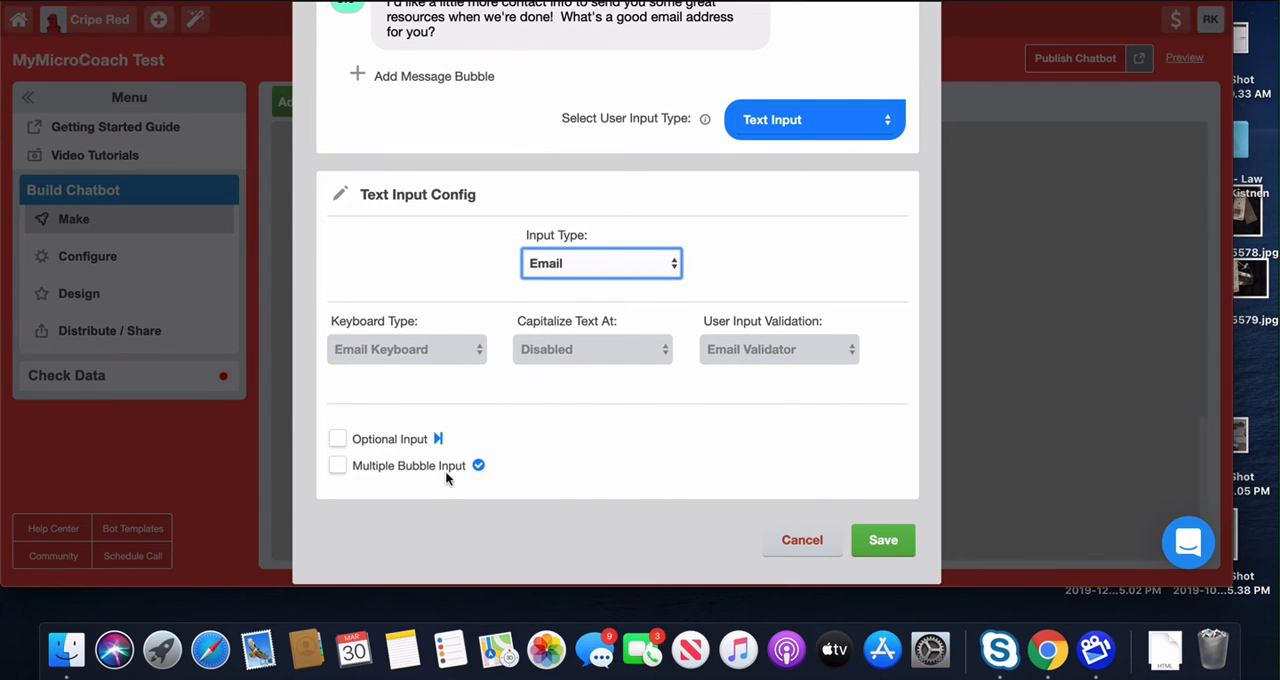
click(898, 538)
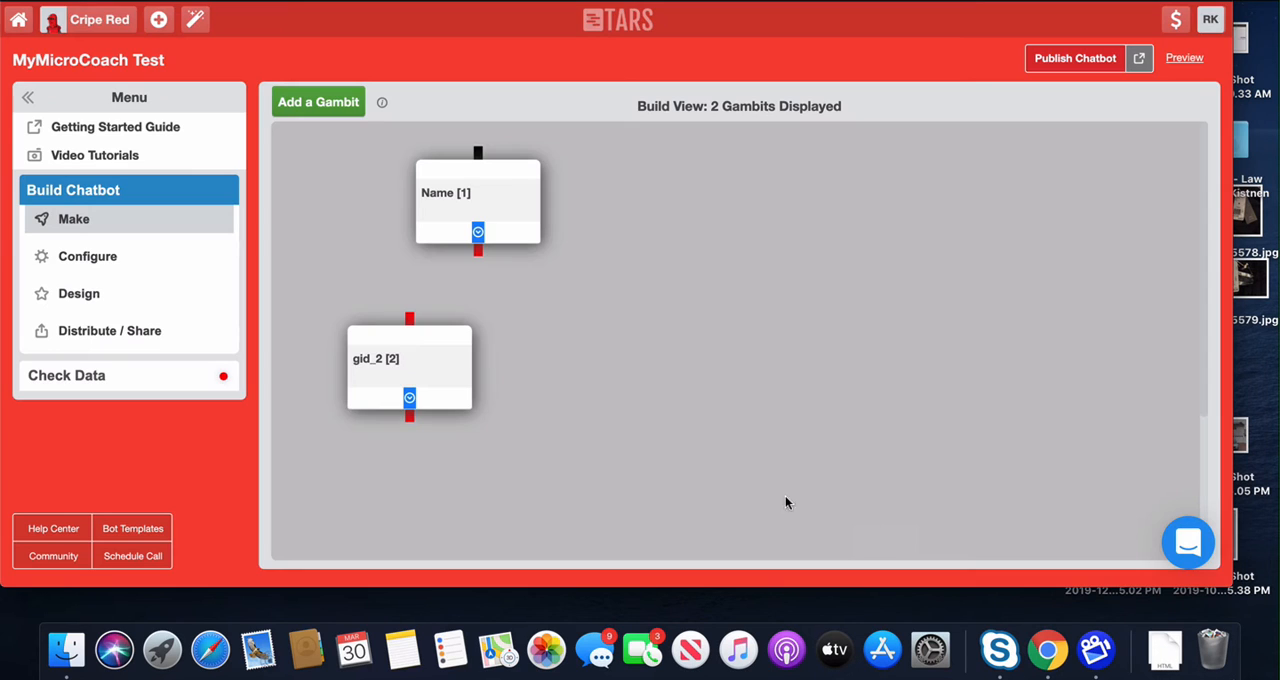
Step: Connect the Name gambit's output to the second gambit and align the second gambit beneath it
drag(377, 332, 466, 336)
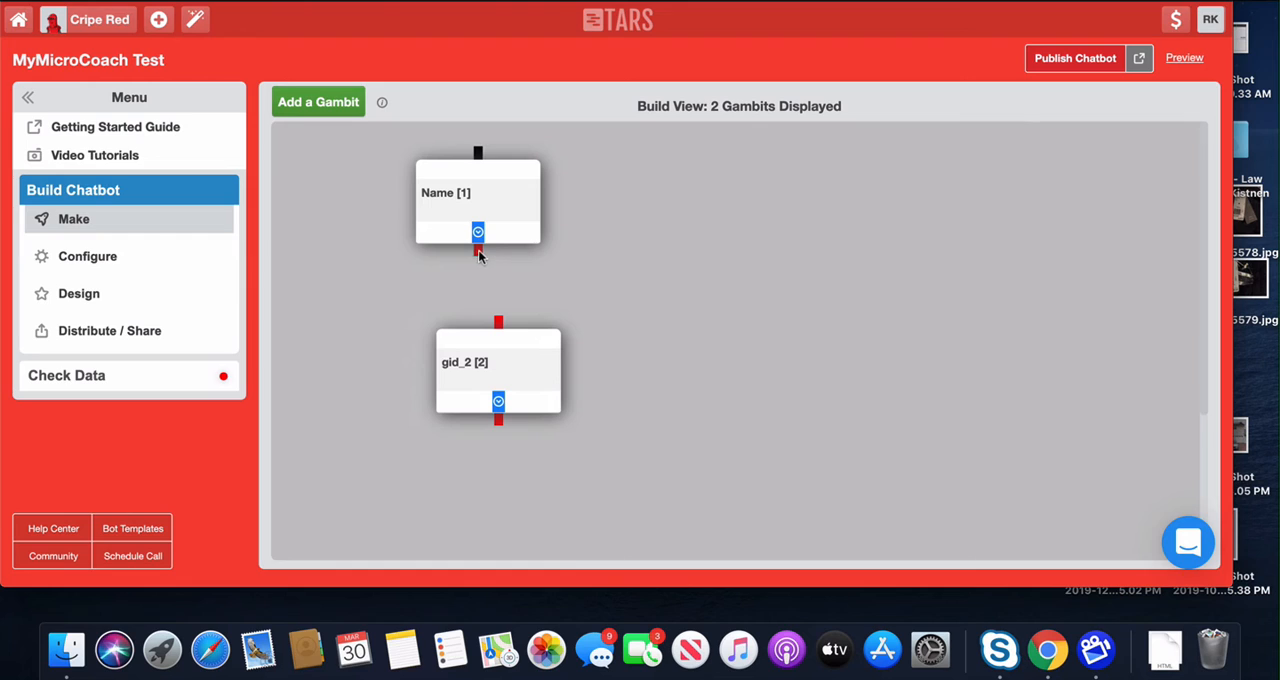
drag(478, 257, 500, 334)
mouse_move(501, 339)
mouse_down()
mouse_move(471, 339)
mouse_move(485, 339)
mouse_up()
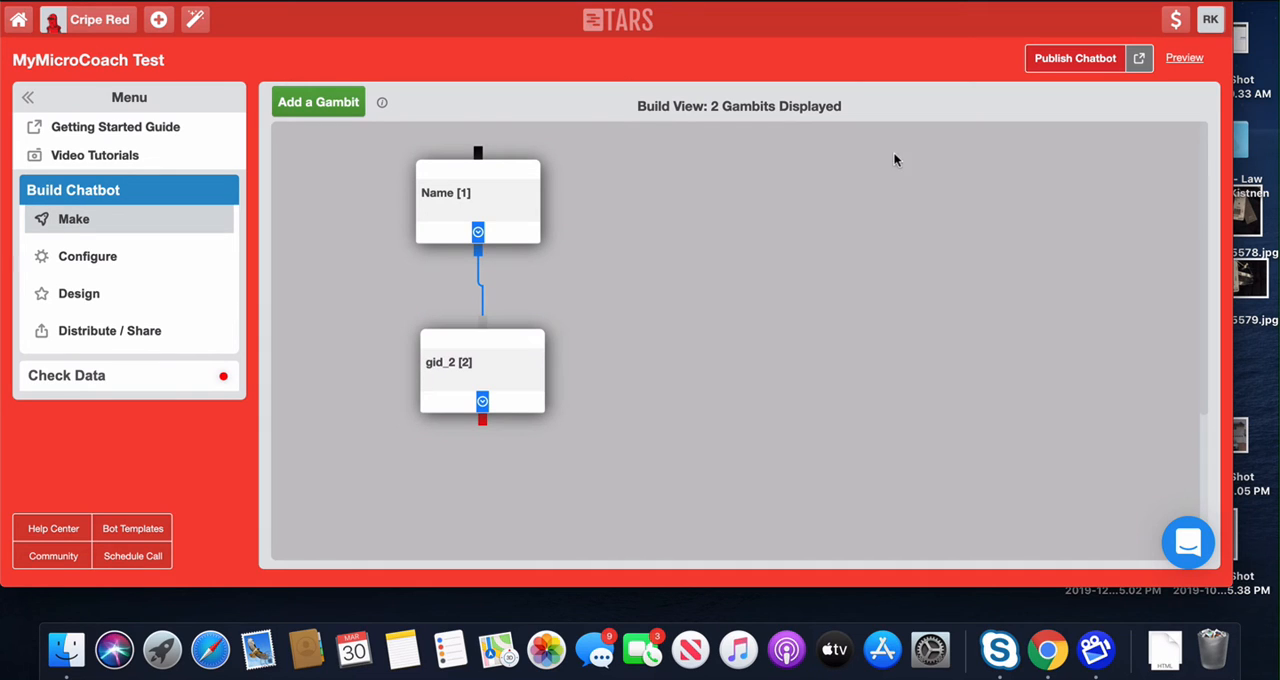
Step: Add a third gambit and line it up directly beneath the second gambit in the build view
click(337, 107)
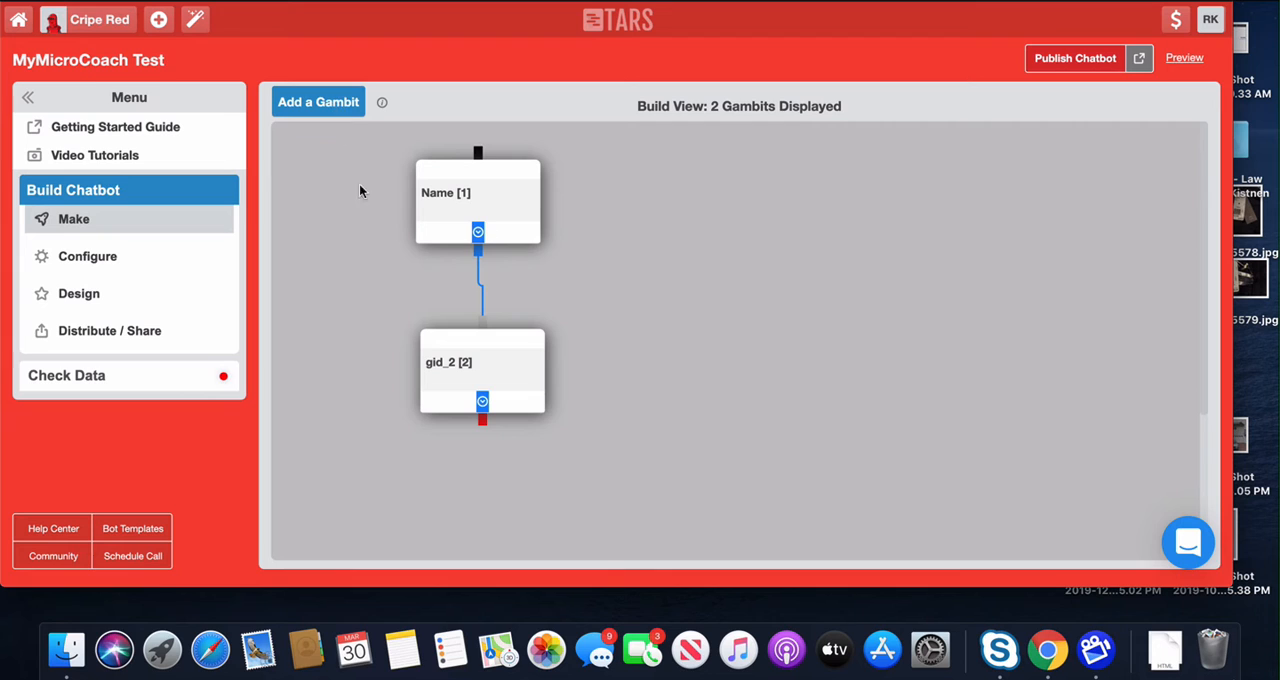
click(320, 104)
drag(370, 169, 545, 453)
drag(489, 337, 492, 309)
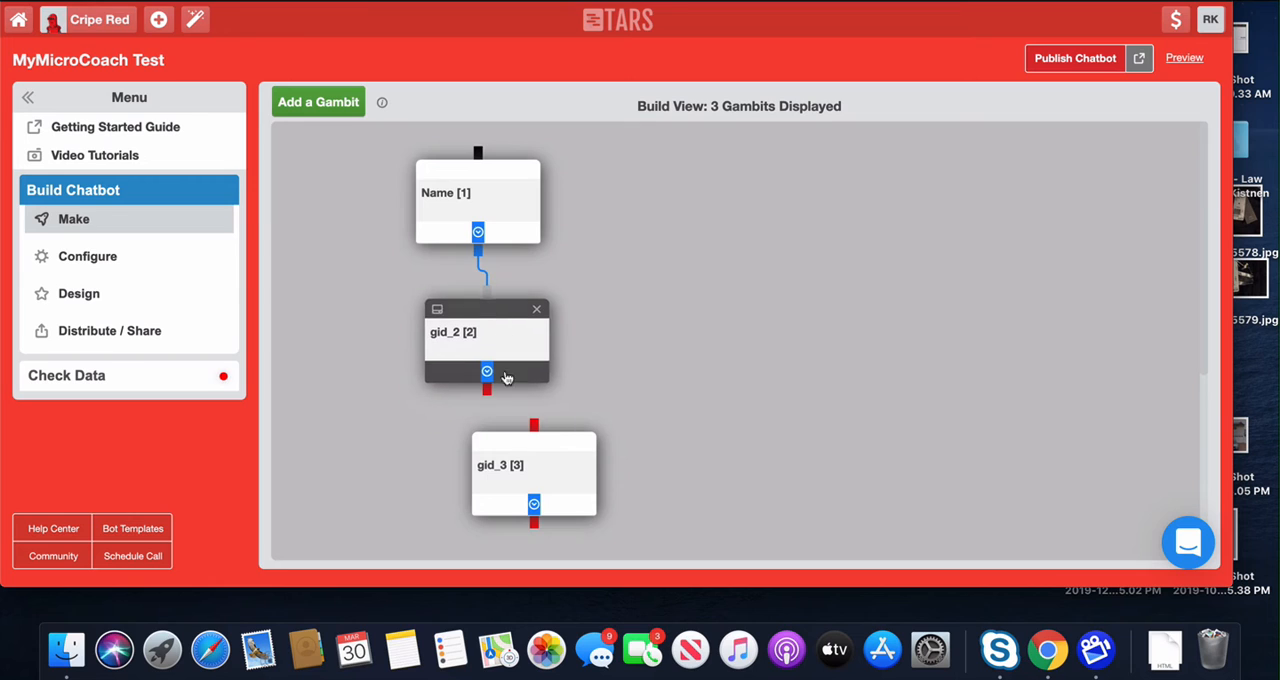
drag(531, 440, 494, 440)
scroll(717, 376, down, 3)
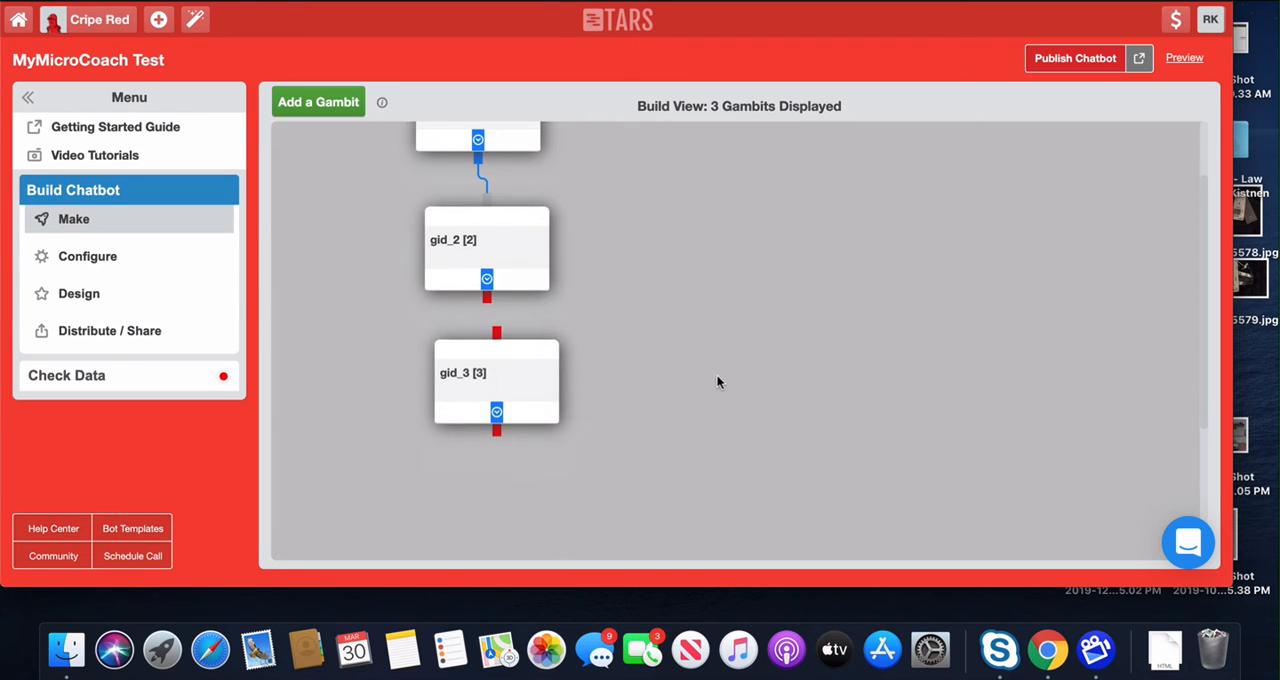
drag(508, 344, 500, 343)
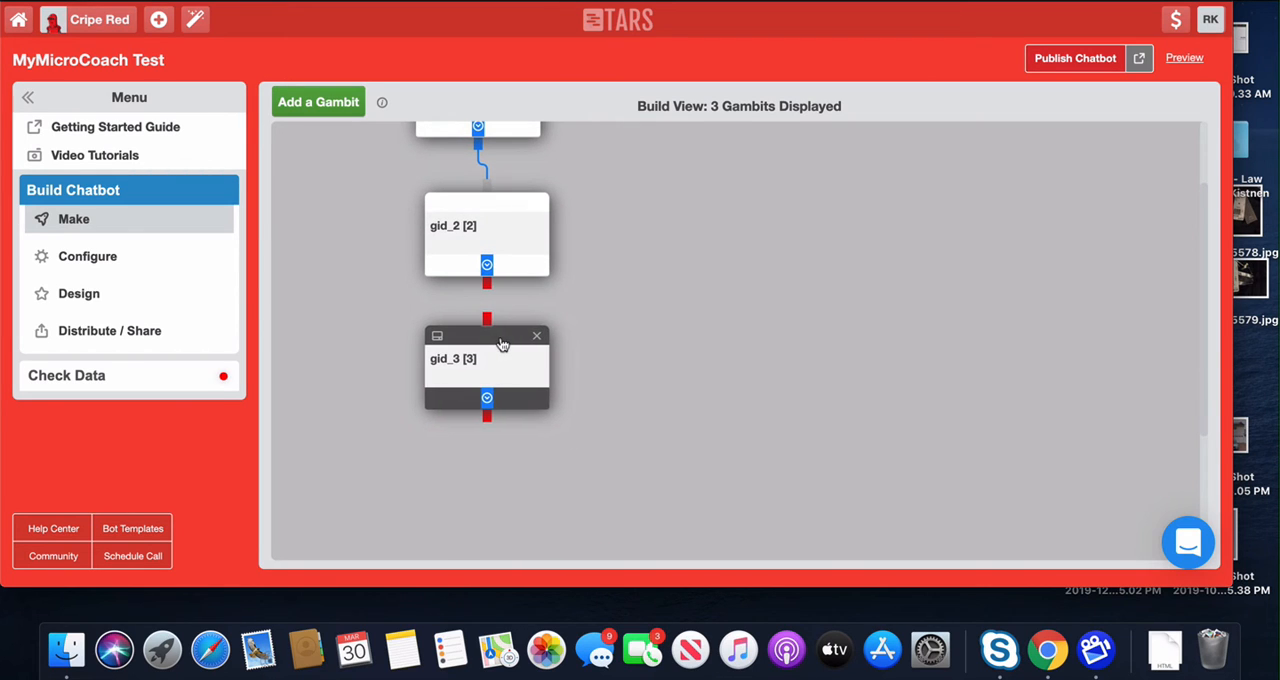
Step: Rename the second gambit as Email and save it
click(489, 258)
click(408, 78)
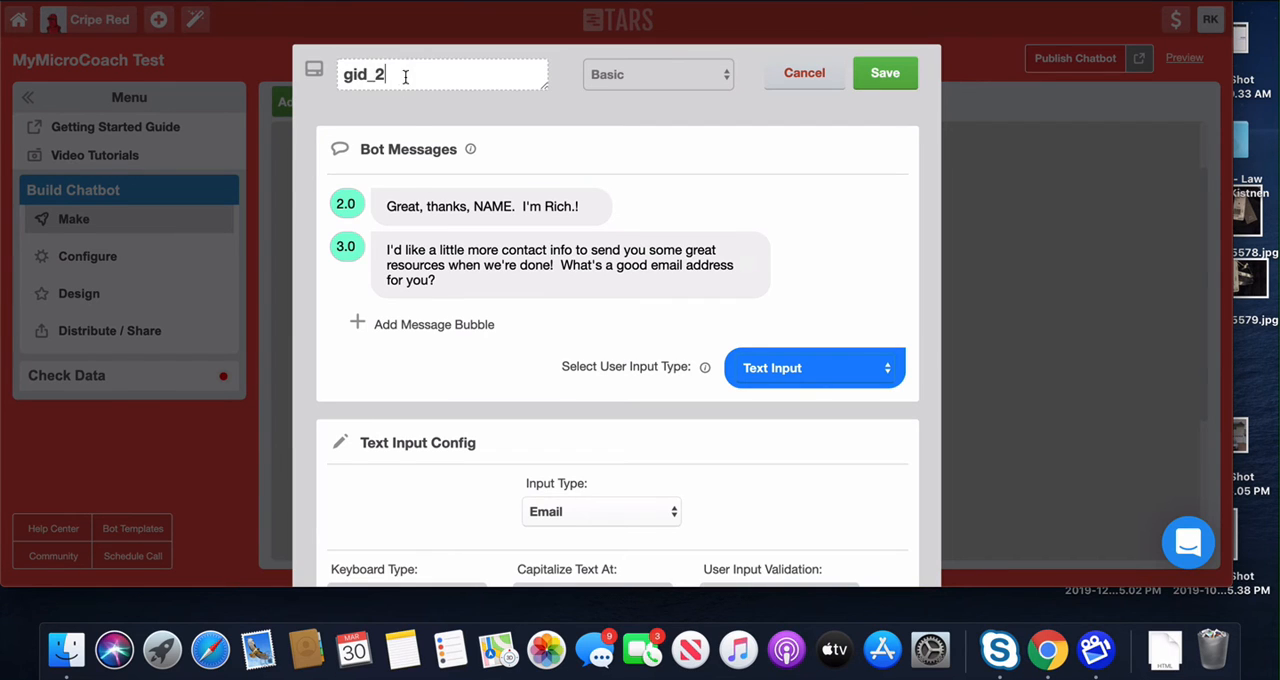
double_click(408, 78)
click(408, 78)
text(Email)
key(BackSpace)
key(BackSpace)
key(BackSpace)
key(BackSpace)
key(BackSpace)
key(BackSpace)
key(BackSpace)
key(BackSpace)
text(Emai)
mouse_move(459, 149)
click(880, 76)
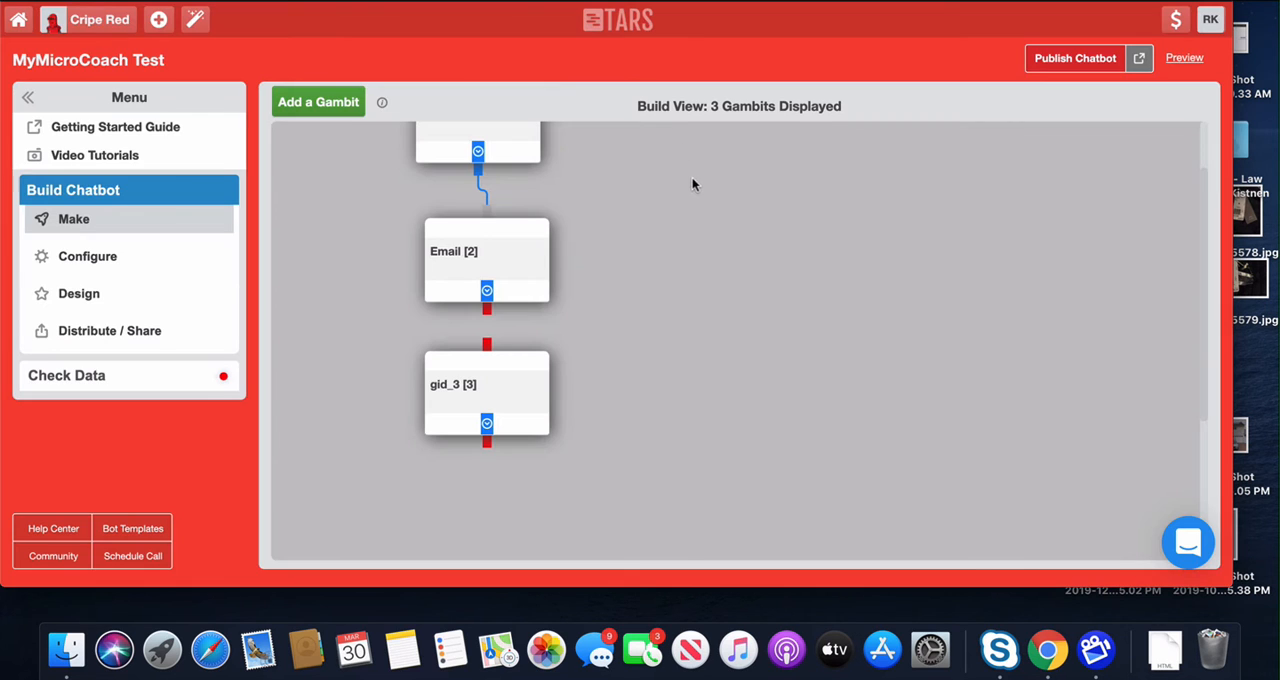
Step: Open the third gambit and rename it as Feeling
click(486, 375)
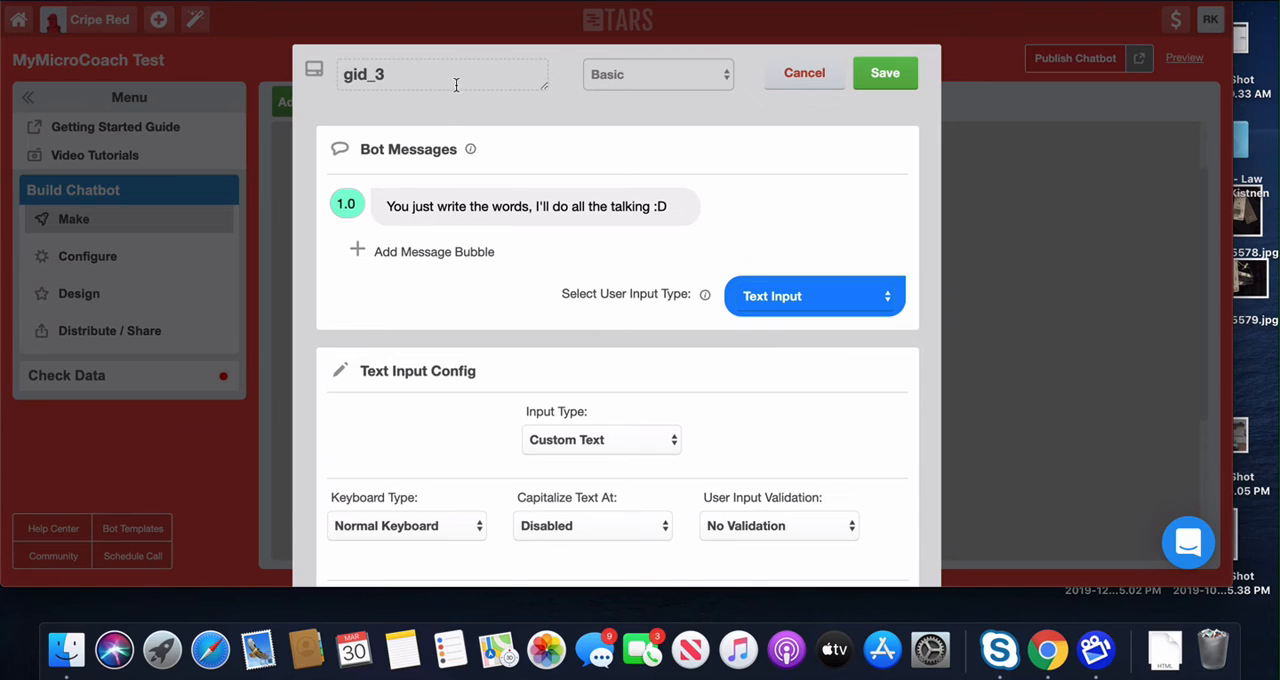
click(426, 74)
drag(426, 74, 350, 75)
text(Feeling)
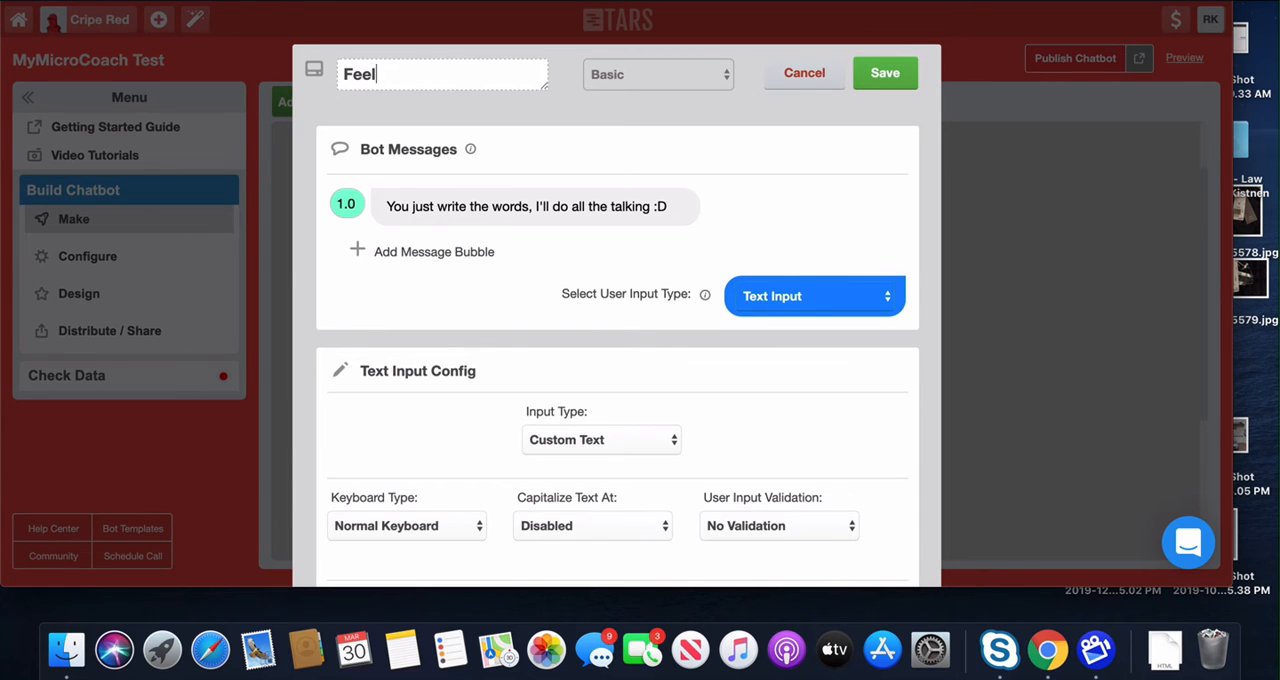
Step: Replace the Feeling gambit's first bot message with "Ok, thanks!" and set its delay to 1.0
click(338, 203)
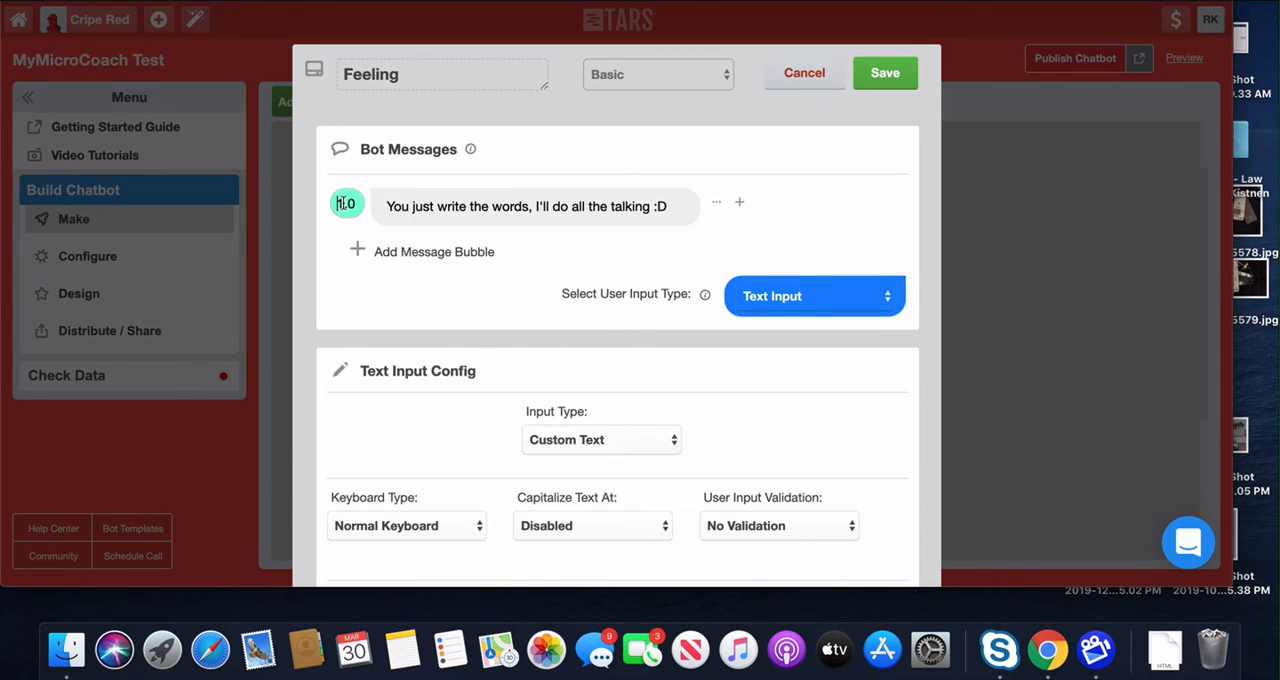
key(BackSpace)
text(3)
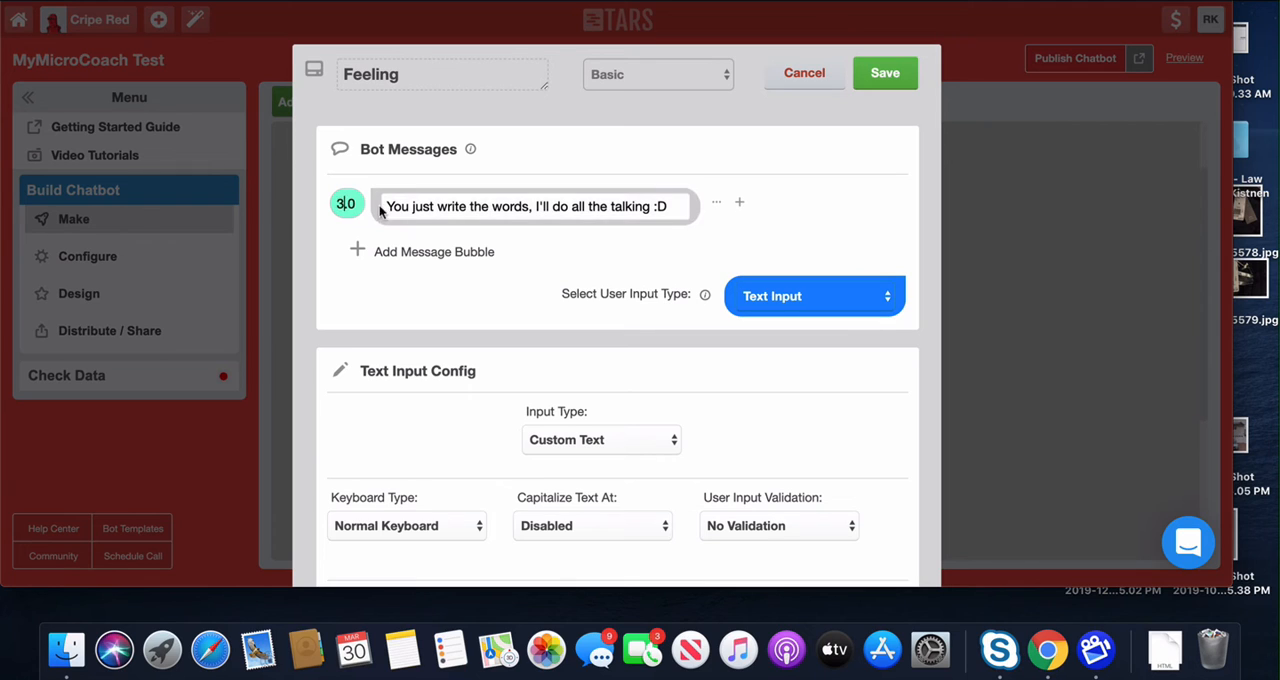
triple_click(468, 213)
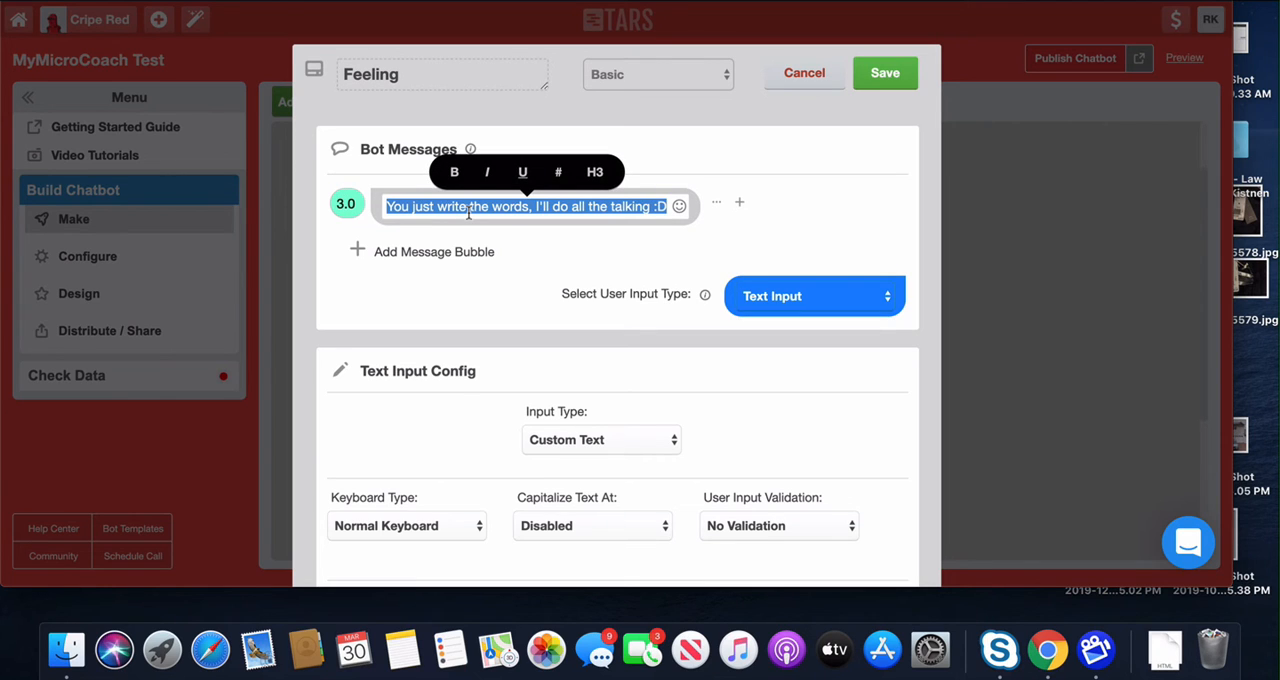
text(Ok, thanks!)
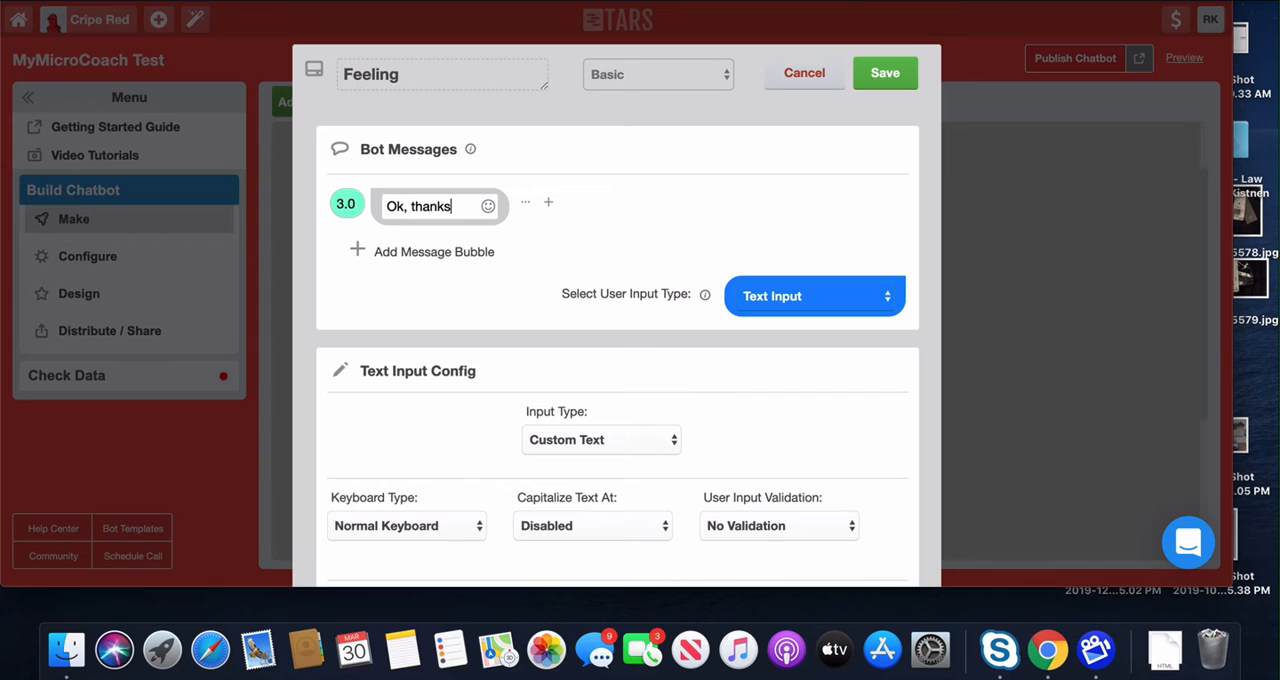
click(344, 205)
key(BackSpace)
text(1)
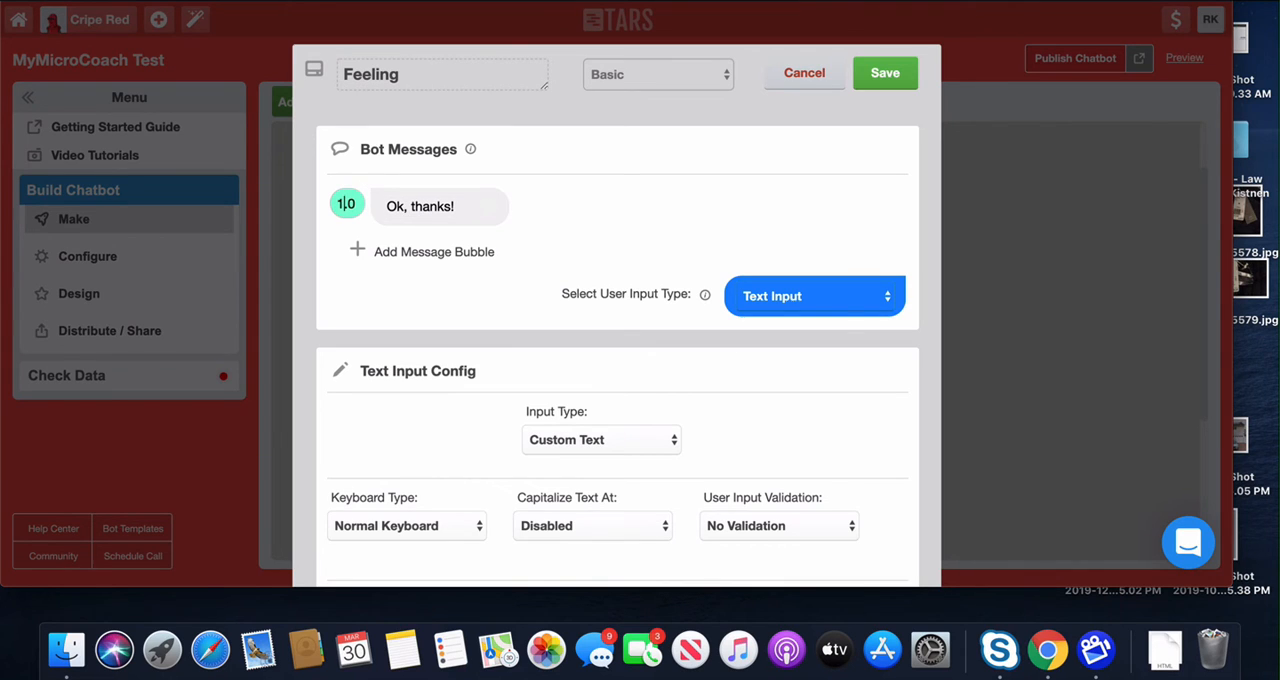
Step: Add a second message bubble to the Feeling gambit and set its delay to 3.0
click(365, 250)
click(344, 245)
key(BackSpace)
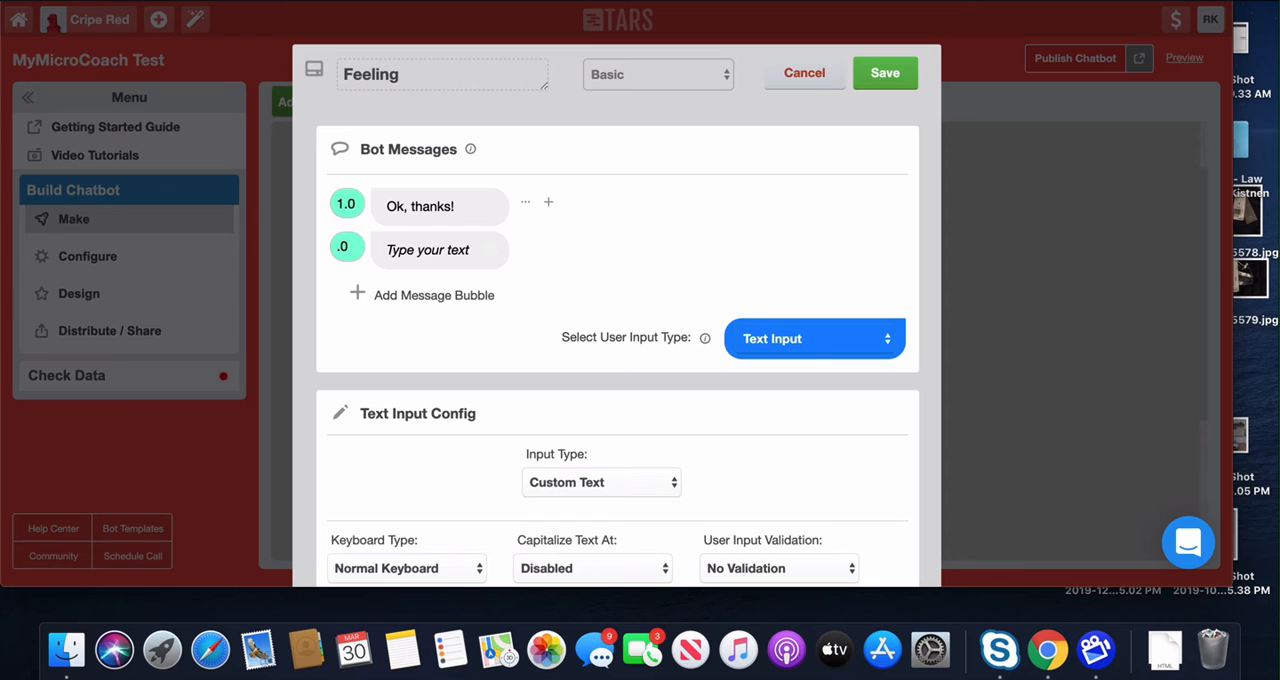
text(3)
Step: Write the second bubble's message: "It's raining here in NYC today. I wish the sun were out. How are you feeling today?"
click(413, 249)
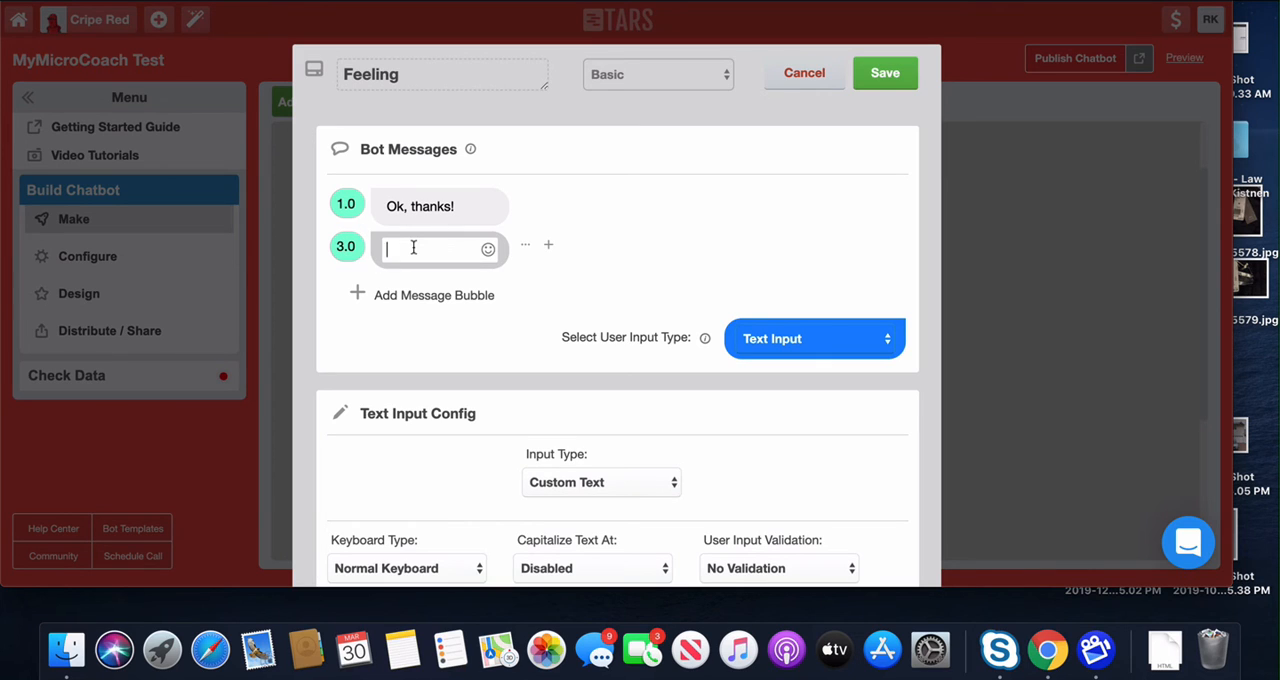
text(How are yo)
key(BackSpace)
key(BackSpace)
key(BackSpace)
key(BackSpace)
key(BackSpace)
key(BackSpace)
key(BackSpace)
key(BackSpace)
key(BackSpace)
text(It's raining here in NYC to)
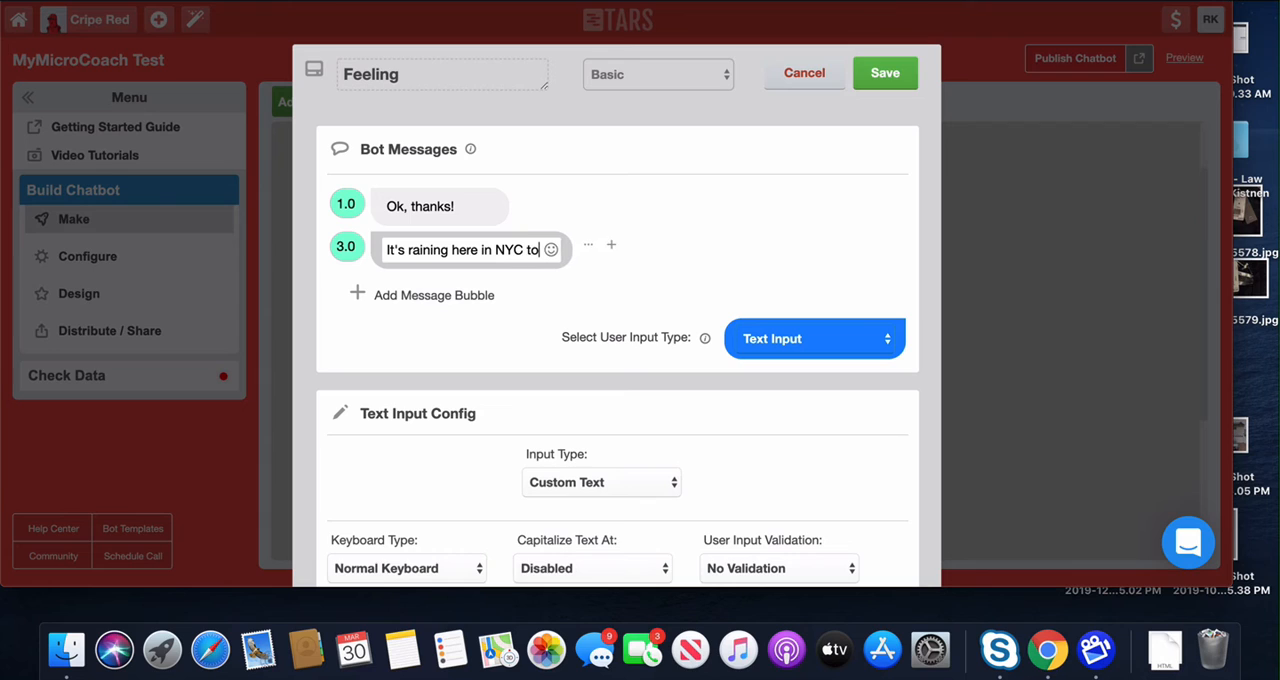
text(day.  I wi)
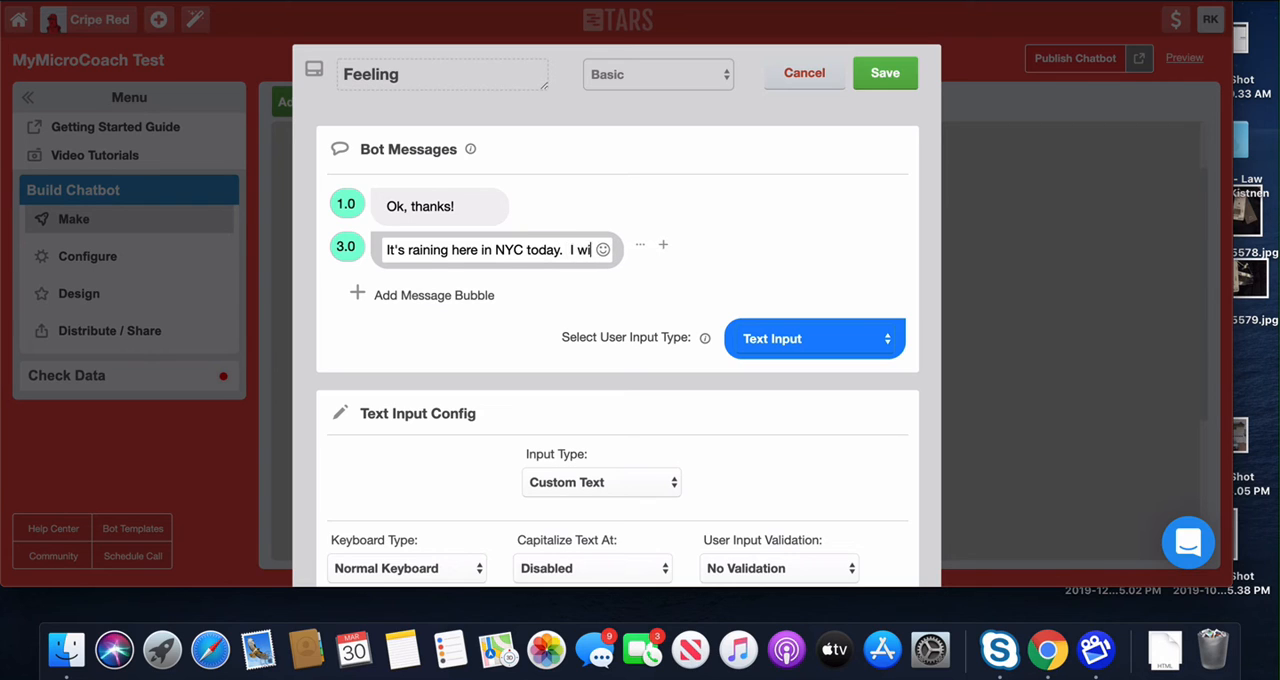
text(sh the sun were ou)
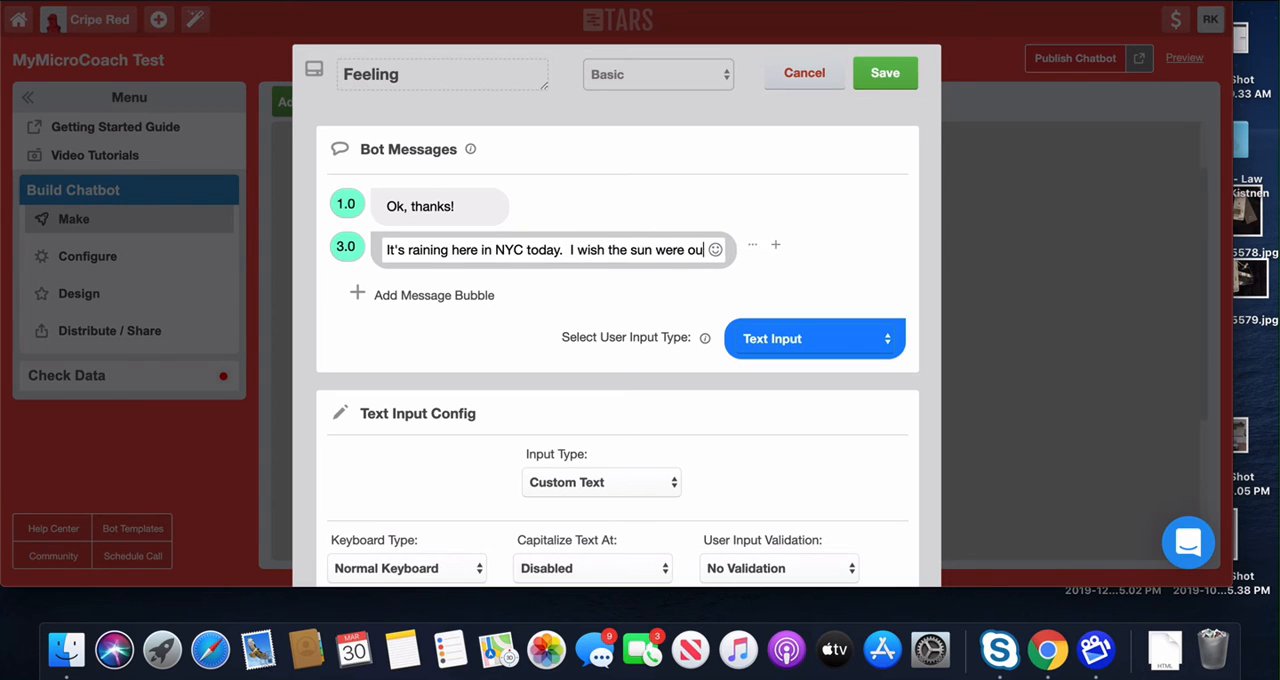
text(t.  )
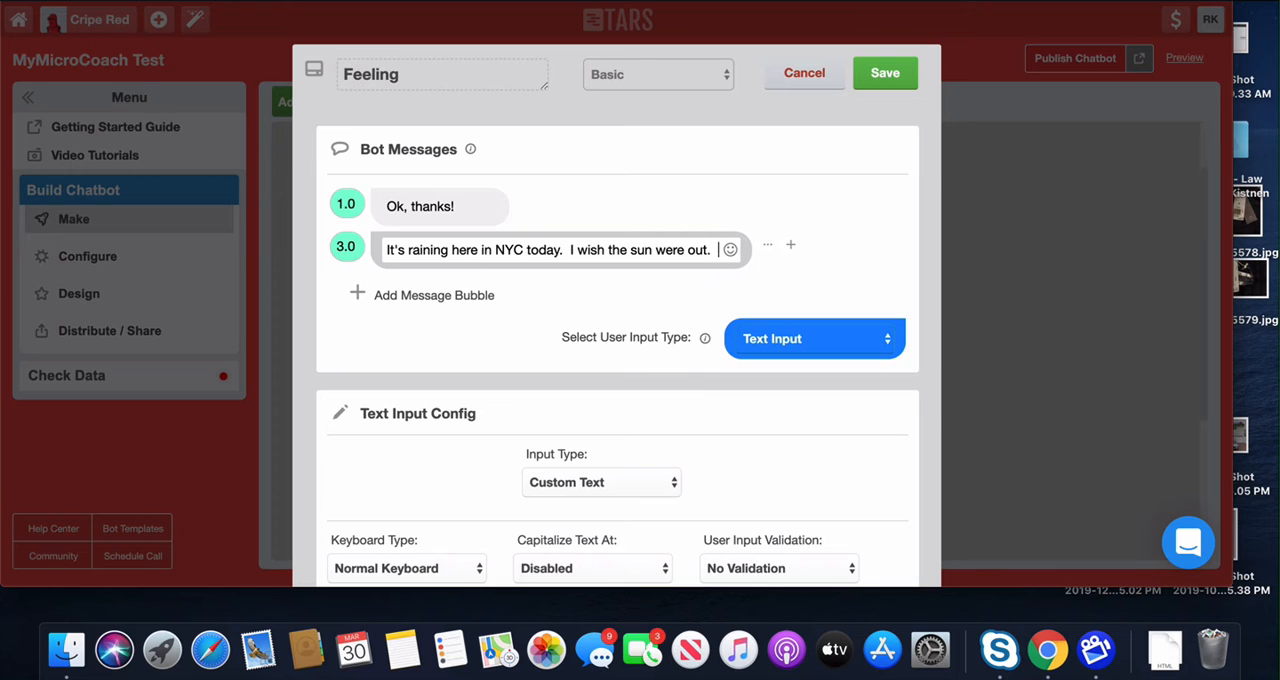
text(How are you feeling tofday?)
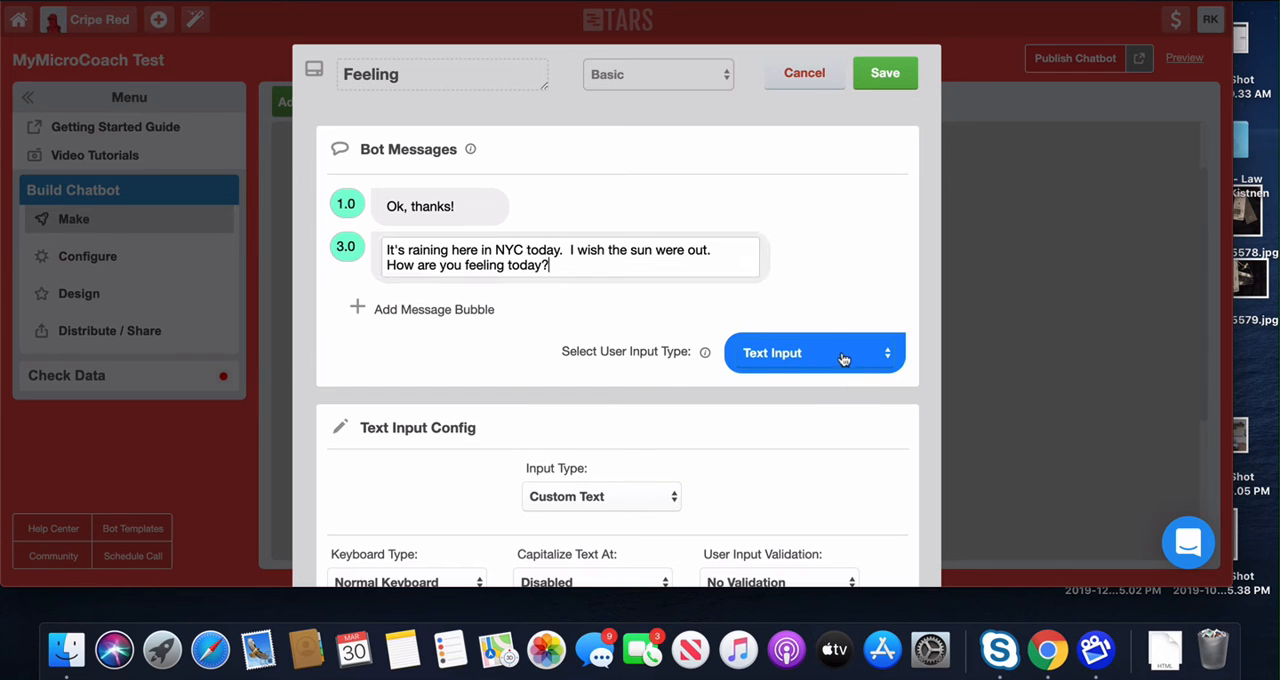
Step: Try Cards as the Feeling gambit's user input type and add a second card
click(840, 354)
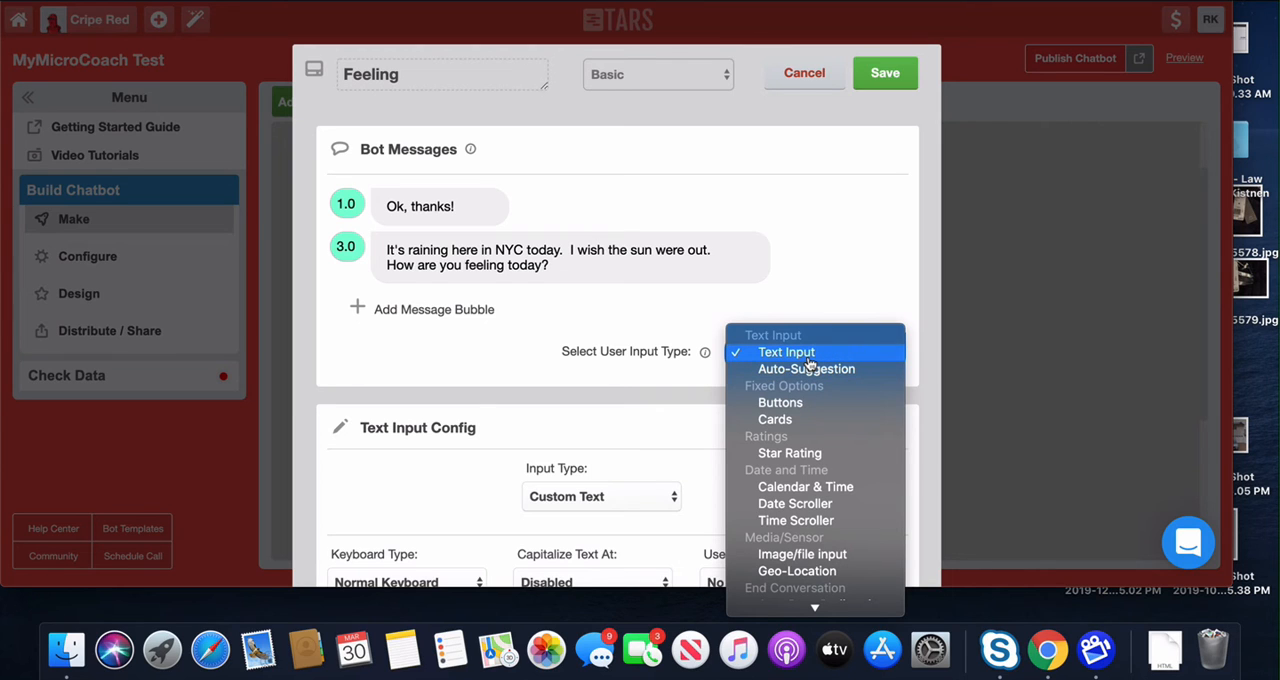
click(820, 404)
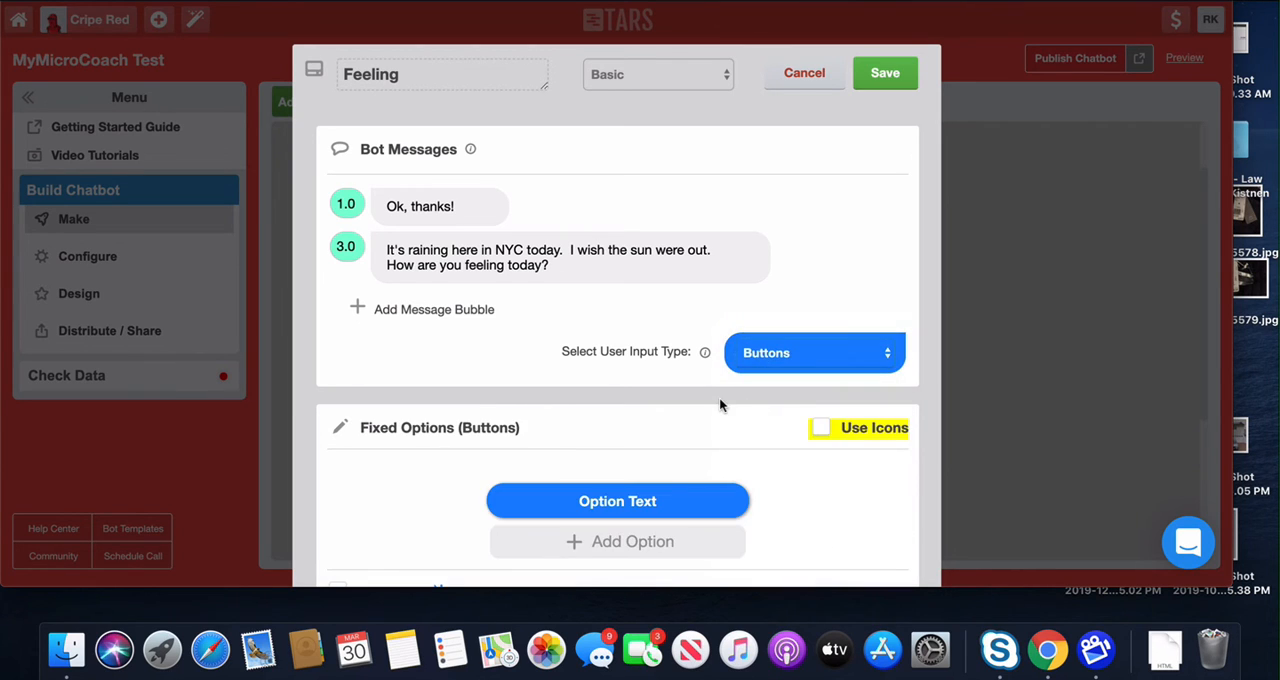
click(776, 352)
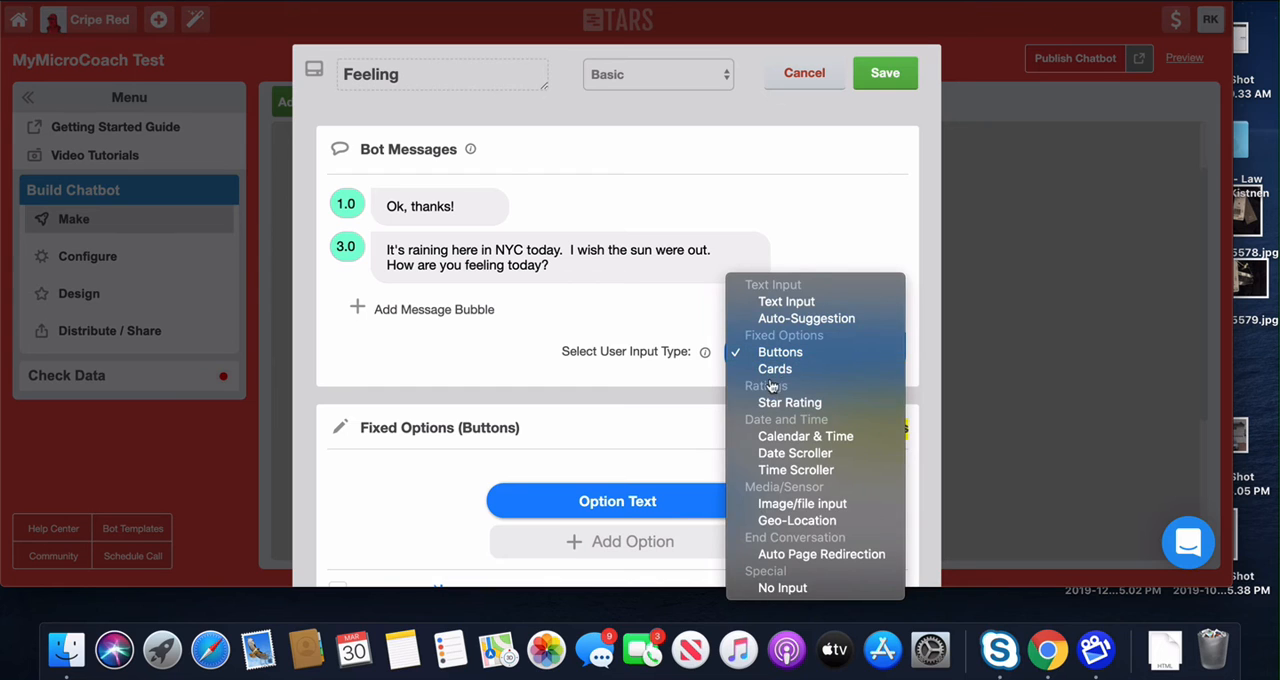
click(776, 369)
scroll(681, 391, down, 3)
mouse_move(403, 320)
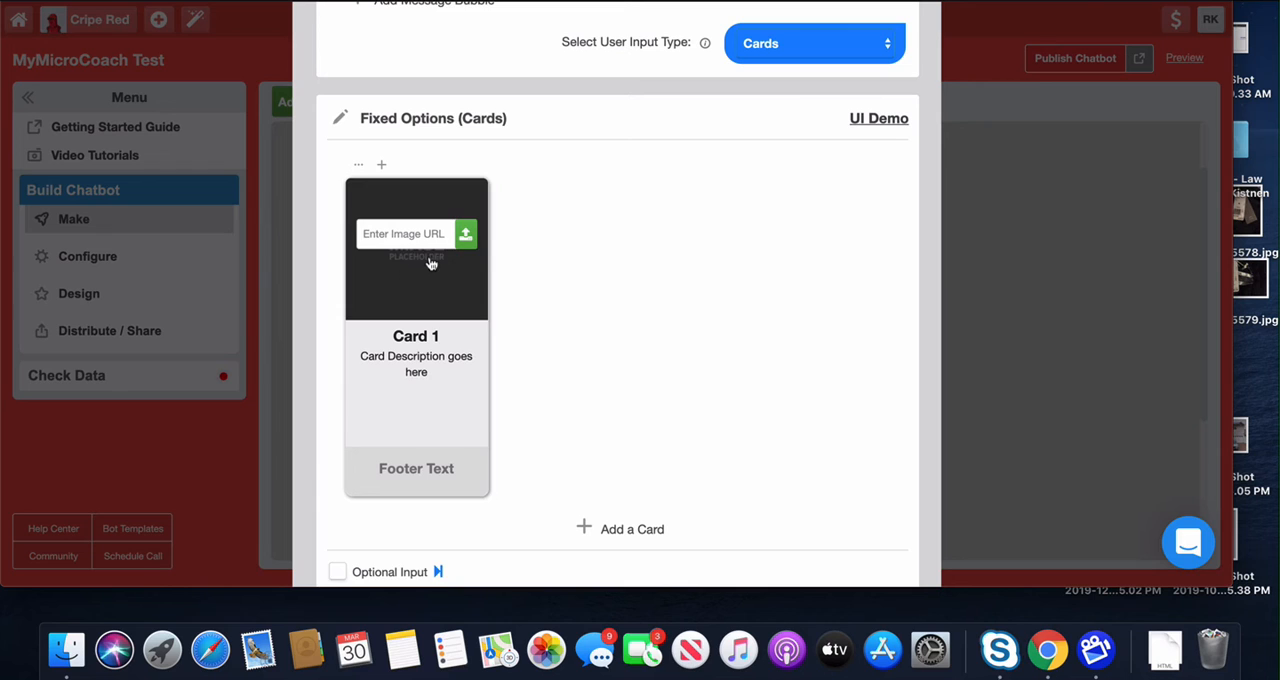
click(595, 536)
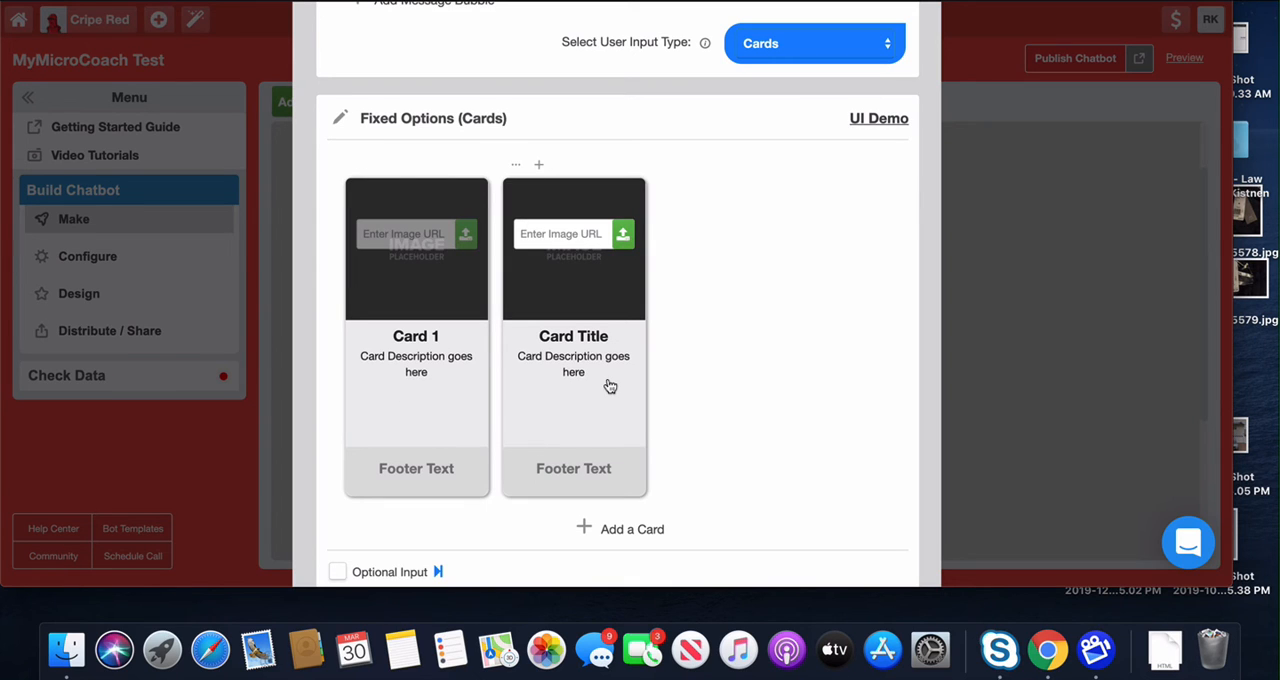
scroll(615, 382, up, 2)
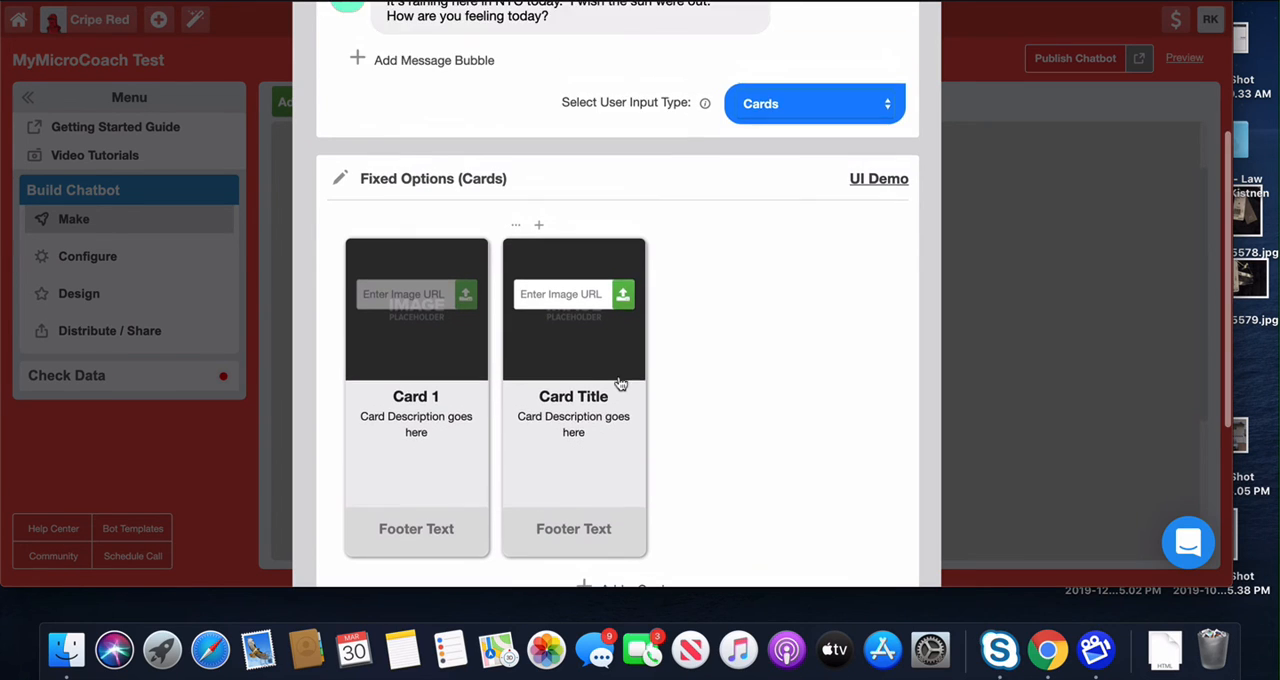
Step: Set the user input type to Buttons and label the first option Happy
click(783, 112)
click(785, 88)
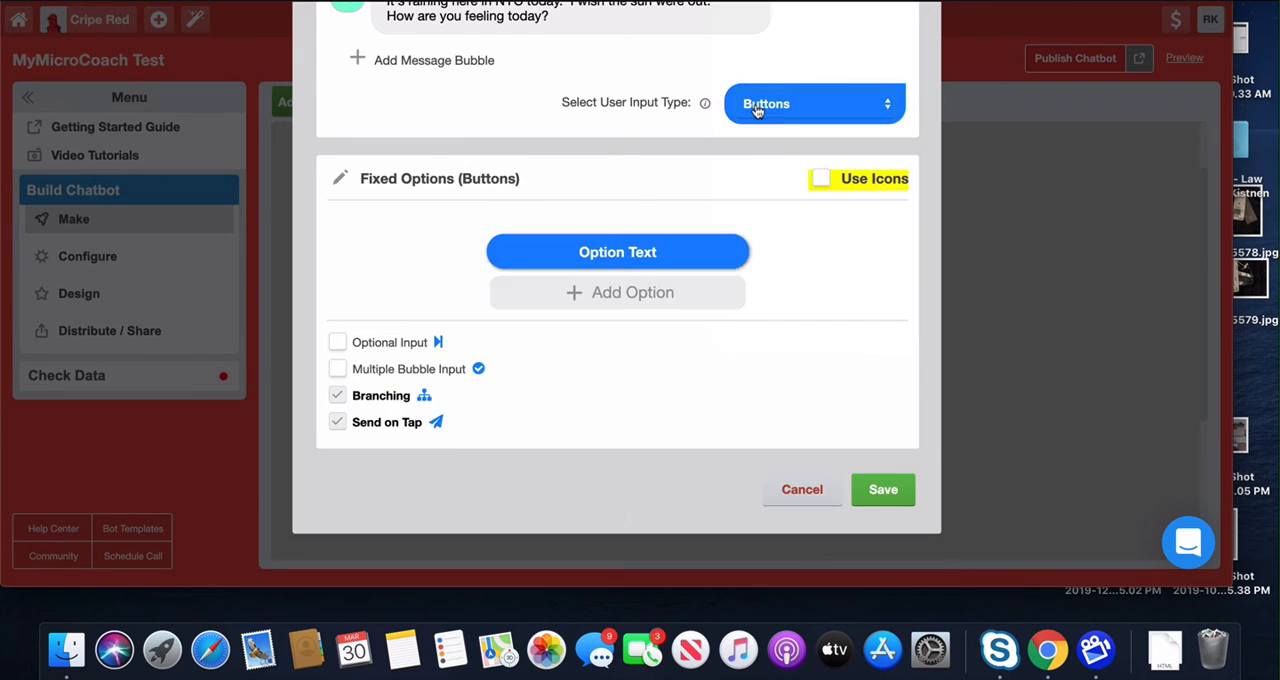
click(614, 253)
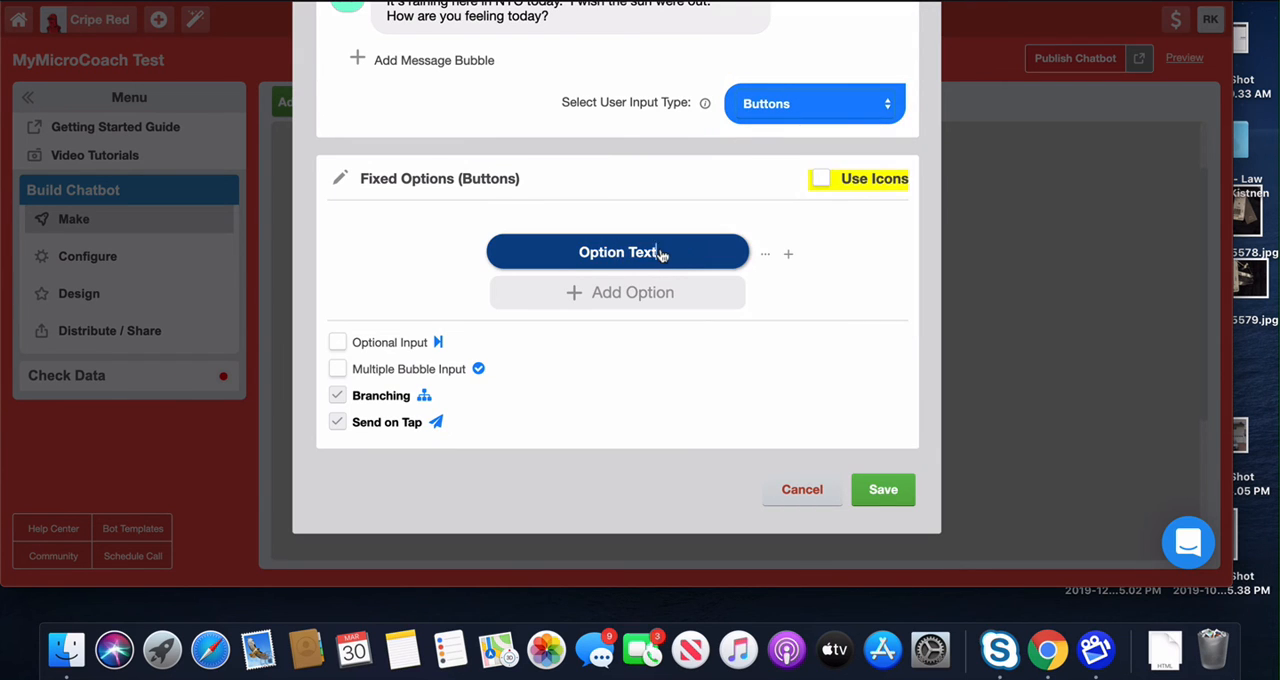
drag(567, 256, 645, 251)
text(HJappy)
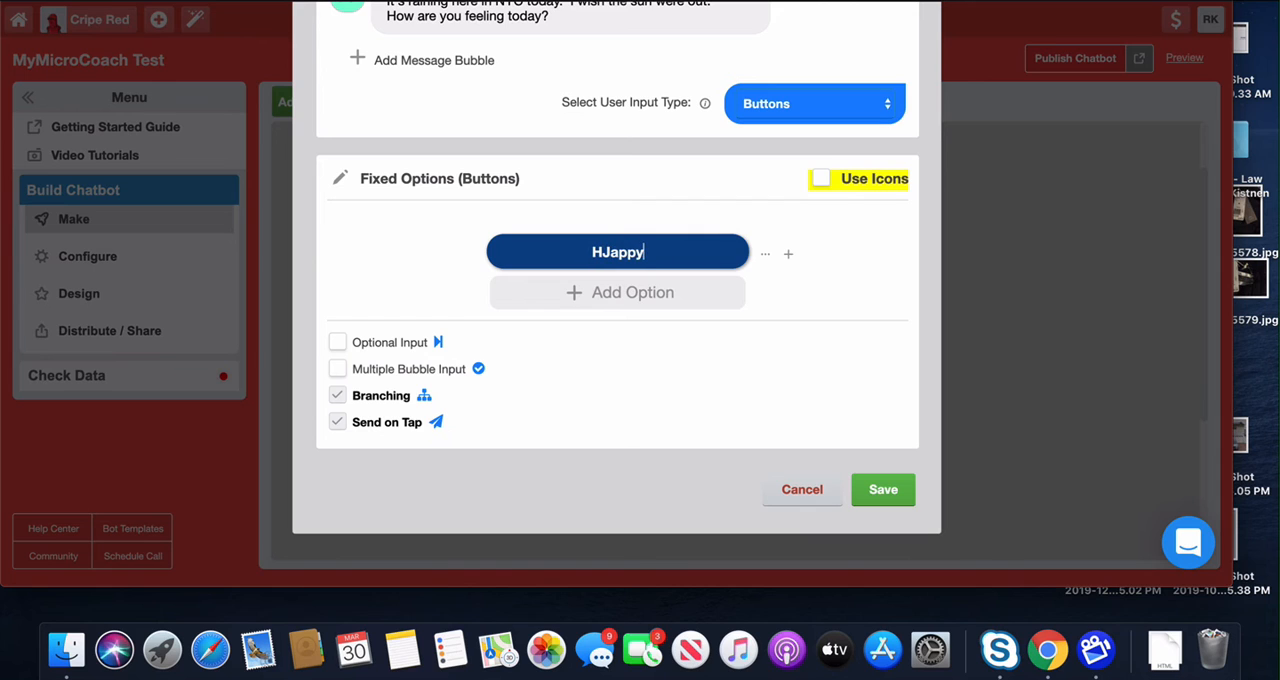
key(BackSpace)
key(BackSpace)
key(BackSpace)
key(BackSpace)
key(BackSpace)
text(appy)
Step: Add two more button options labelled Hungry and Hangry
click(656, 291)
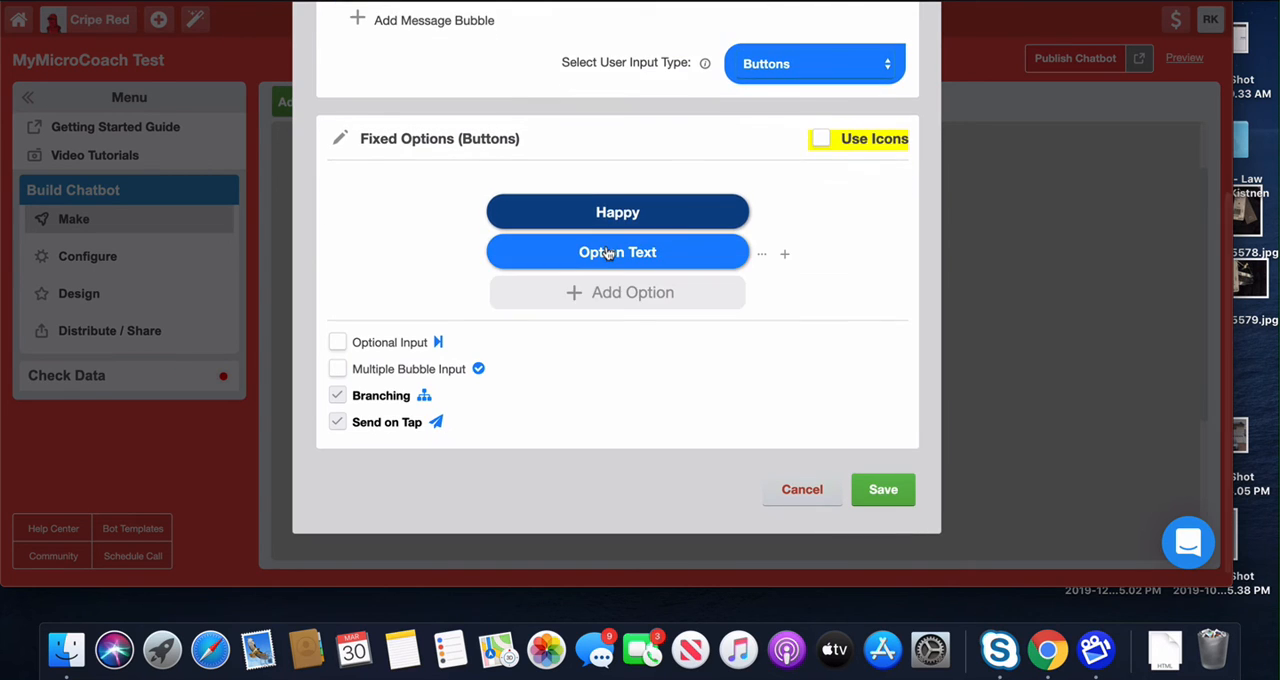
double_click(607, 253)
triple_click(607, 253)
text(JH)
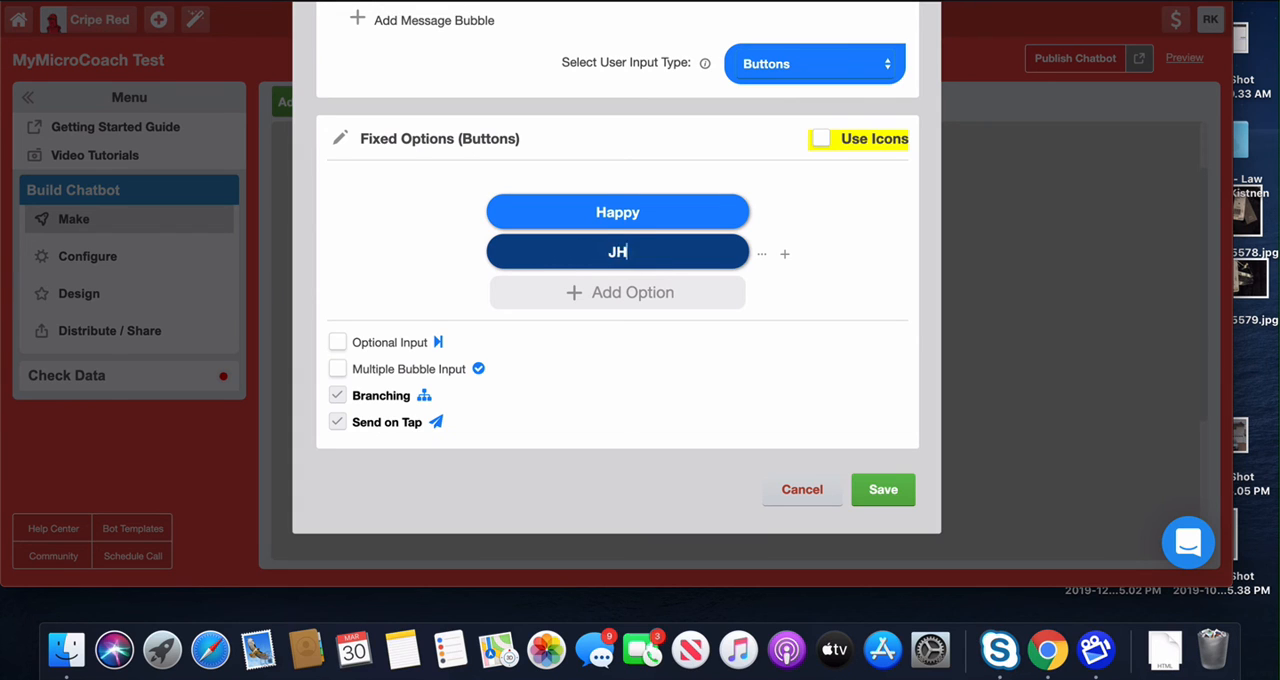
key(BackSpace)
key(BackSpace)
text(Hungry)
click(614, 302)
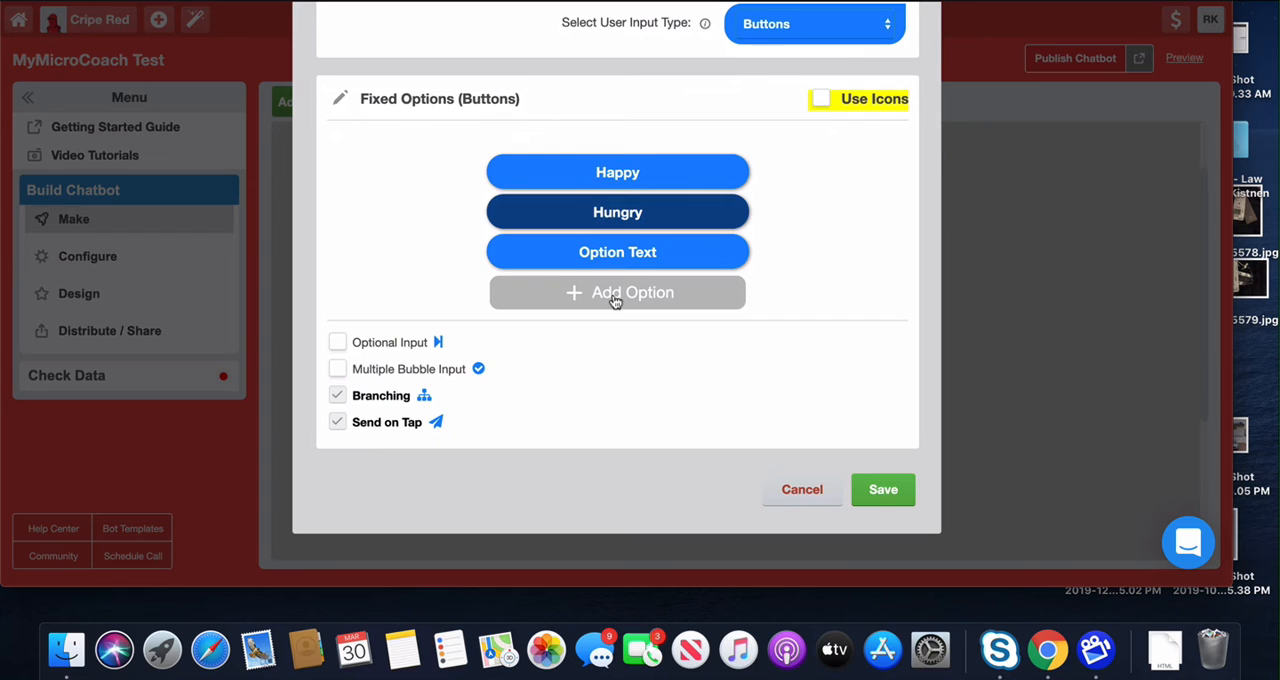
double_click(614, 255)
triple_click(616, 256)
text(Hangry)
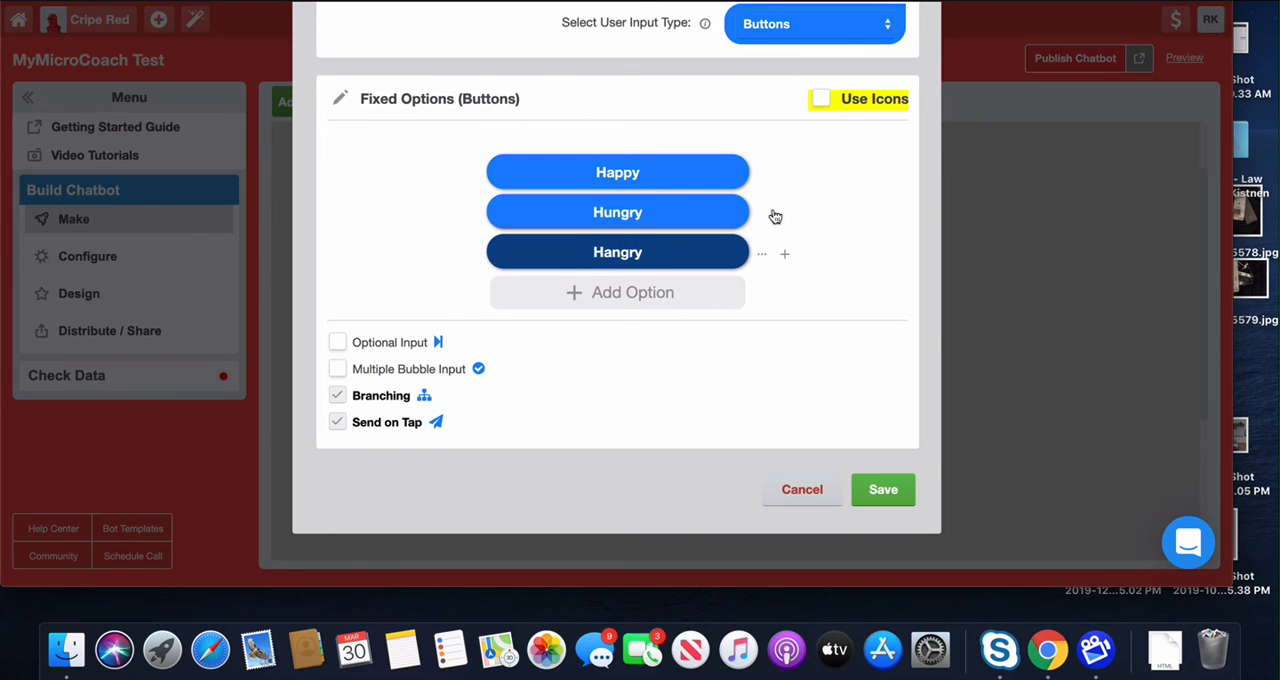
Step: Try out icons on the option buttons, browsing the icon choices for Happy, and toggle Send on Tap off and on again
click(820, 99)
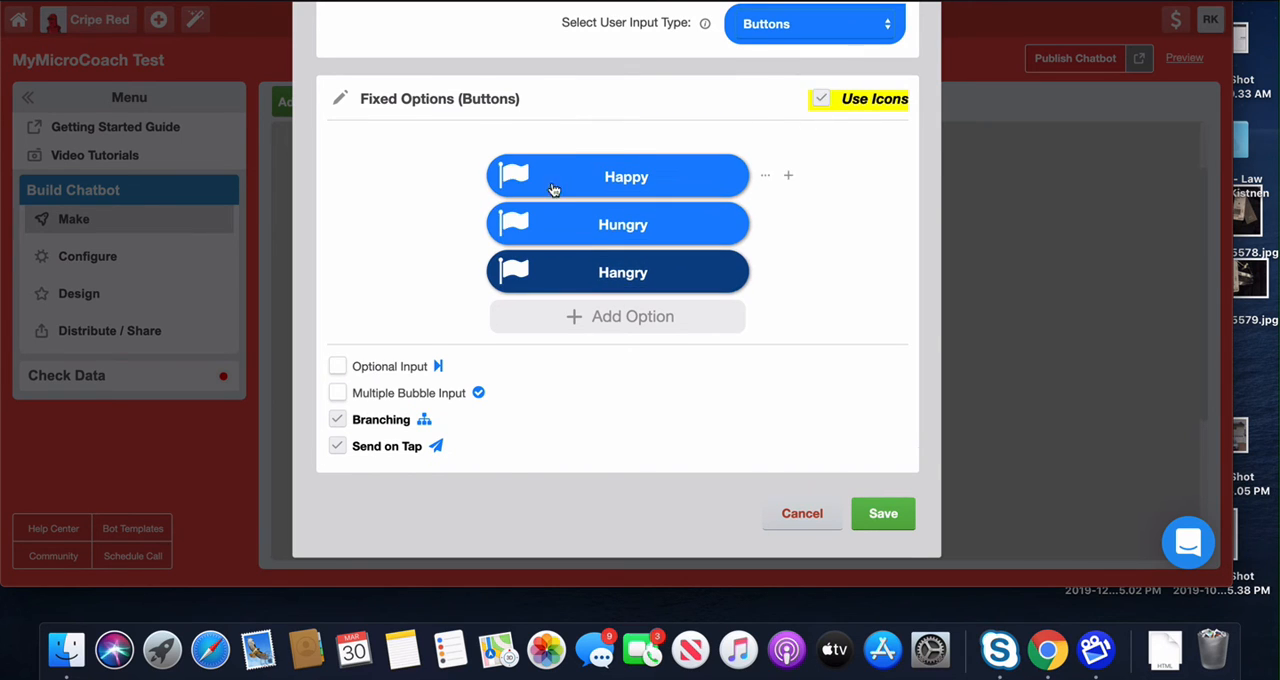
click(513, 178)
scroll(338, 328, down, 4)
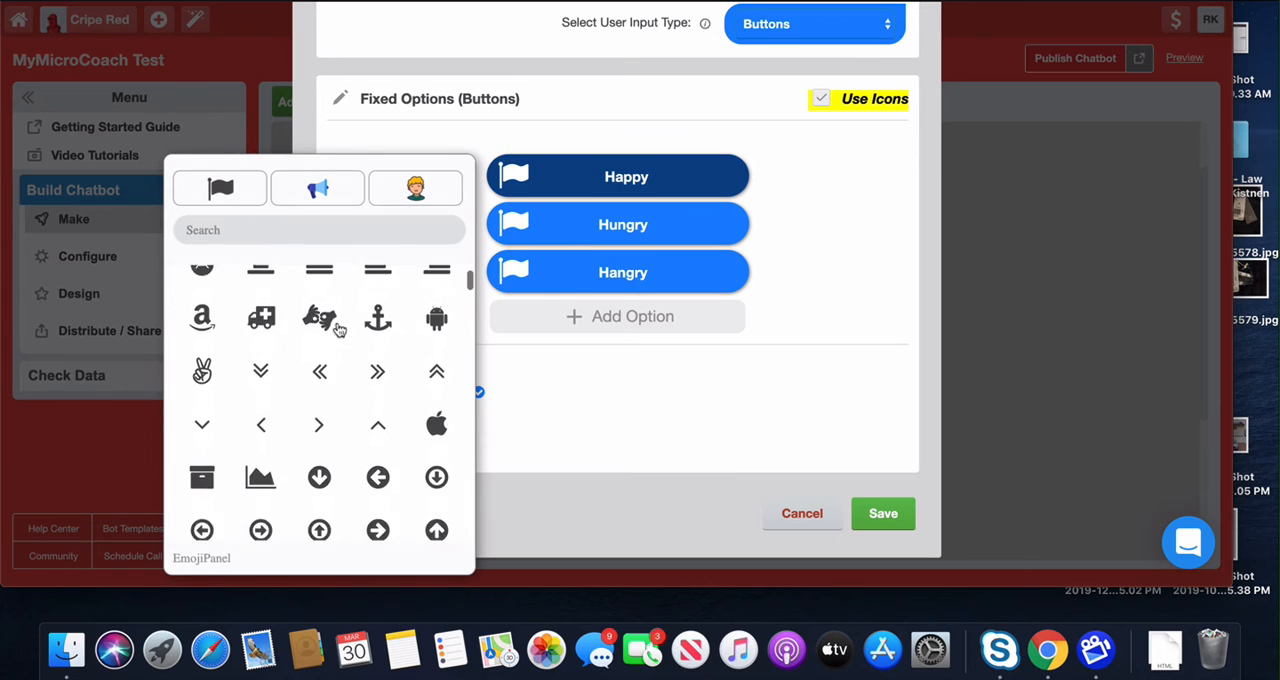
scroll(344, 336, up, 2)
scroll(344, 336, down, 3)
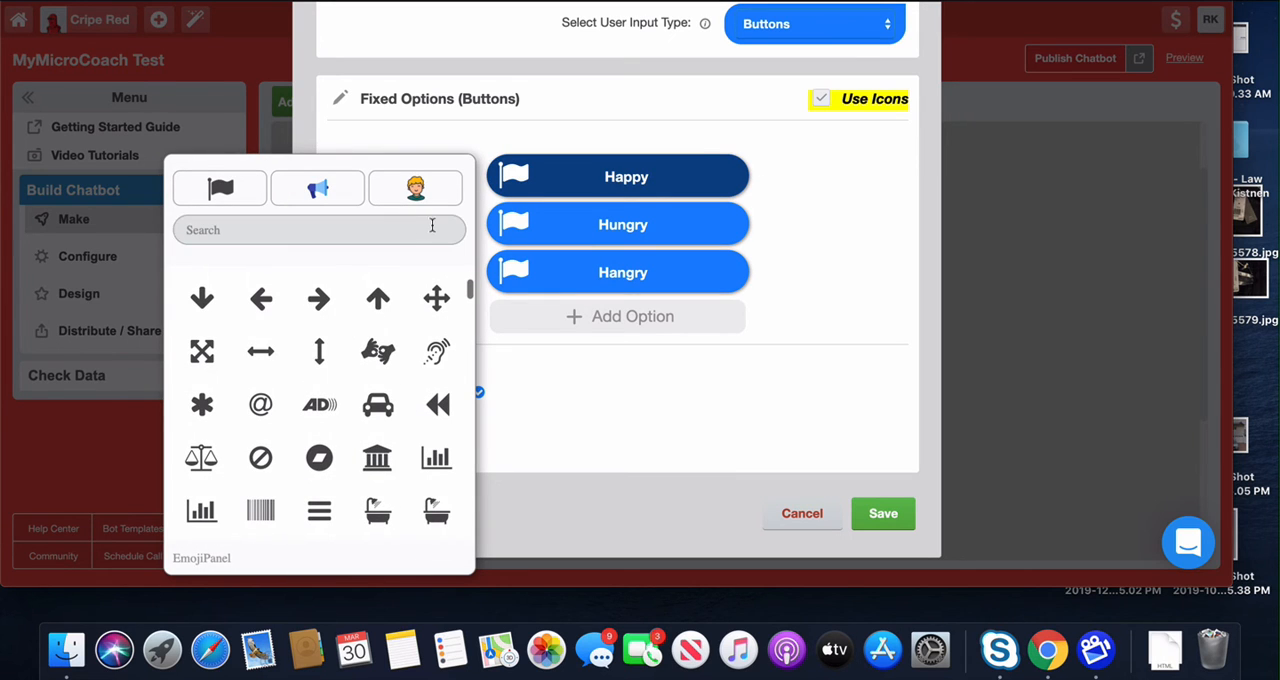
click(830, 102)
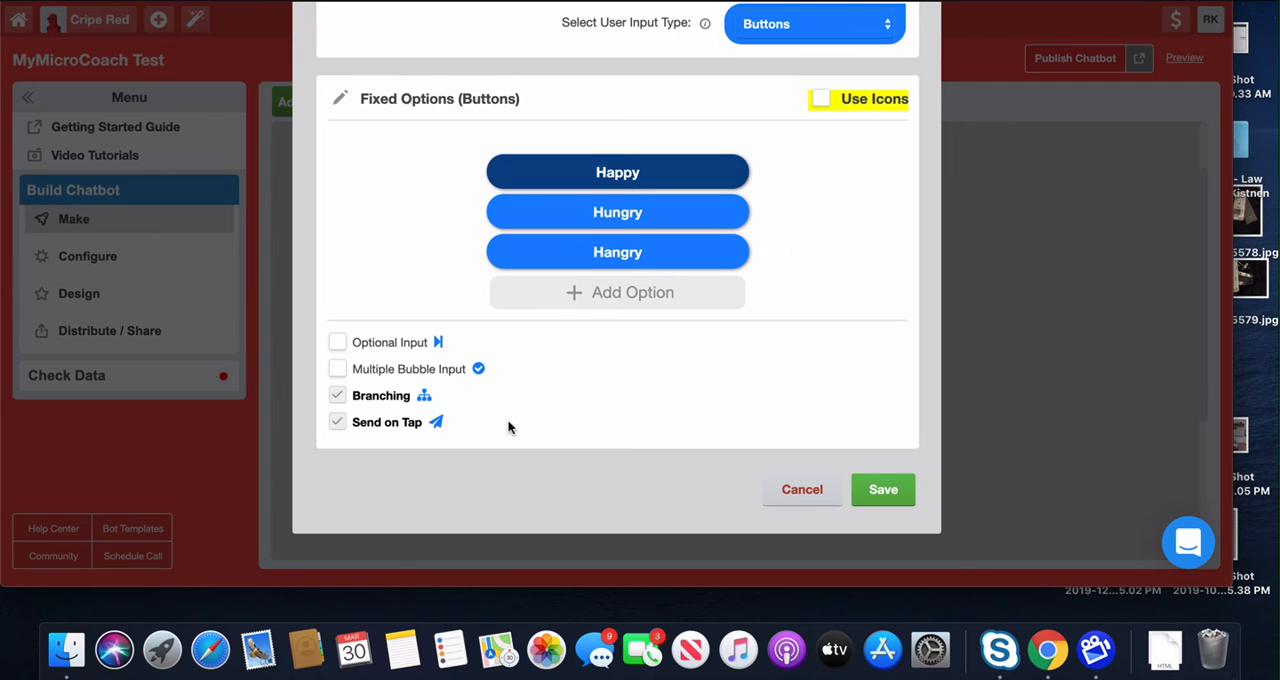
click(391, 426)
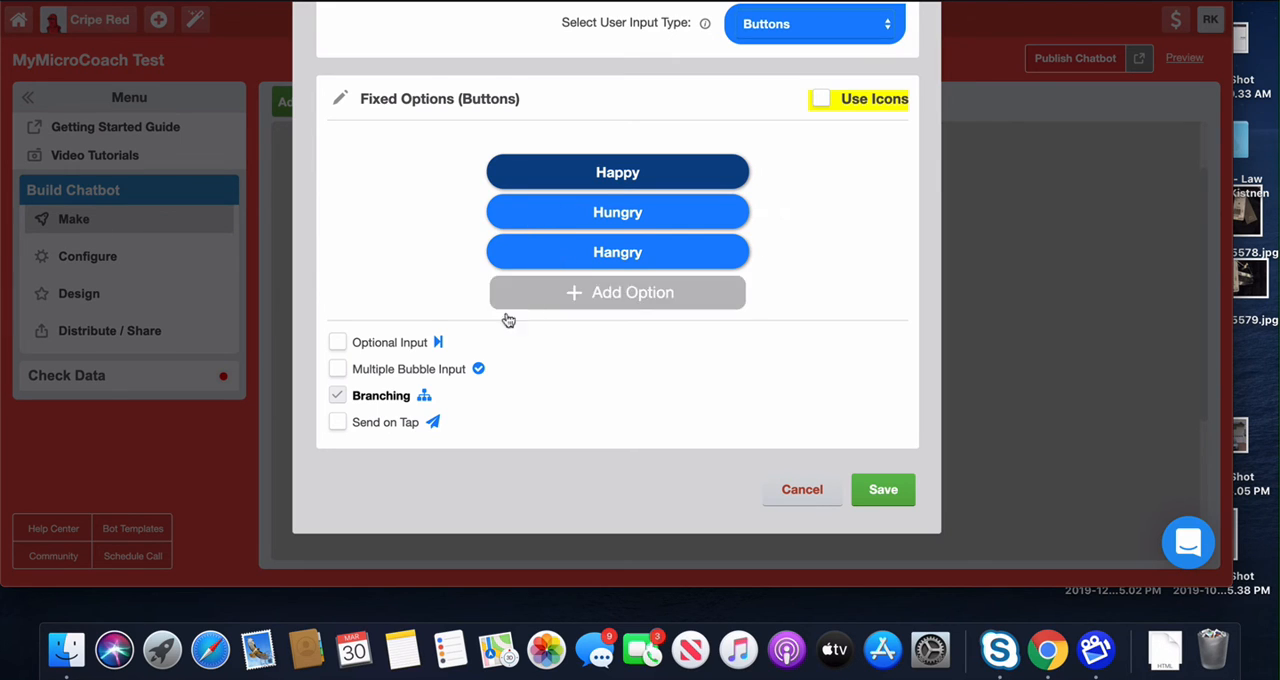
click(395, 422)
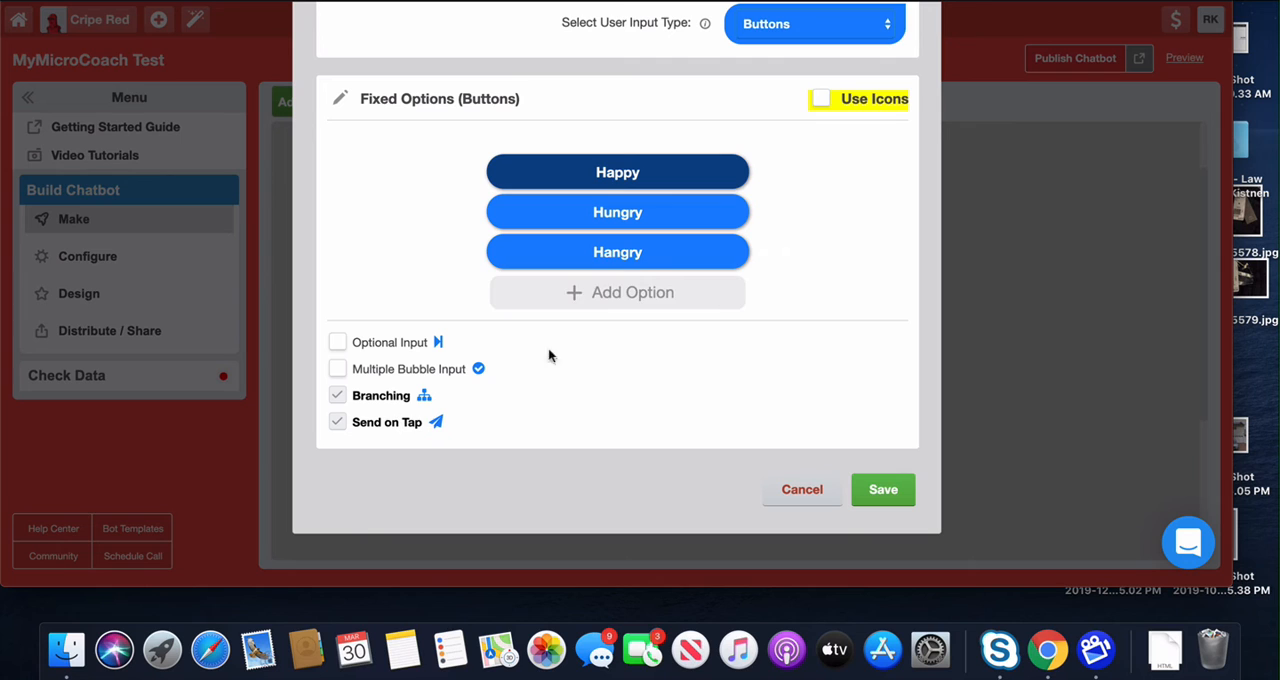
Step: Save the Feeling gambit and add a fourth gambit, placing it below and to the left of Feeling in the build view
click(868, 487)
scroll(684, 390, down, 2)
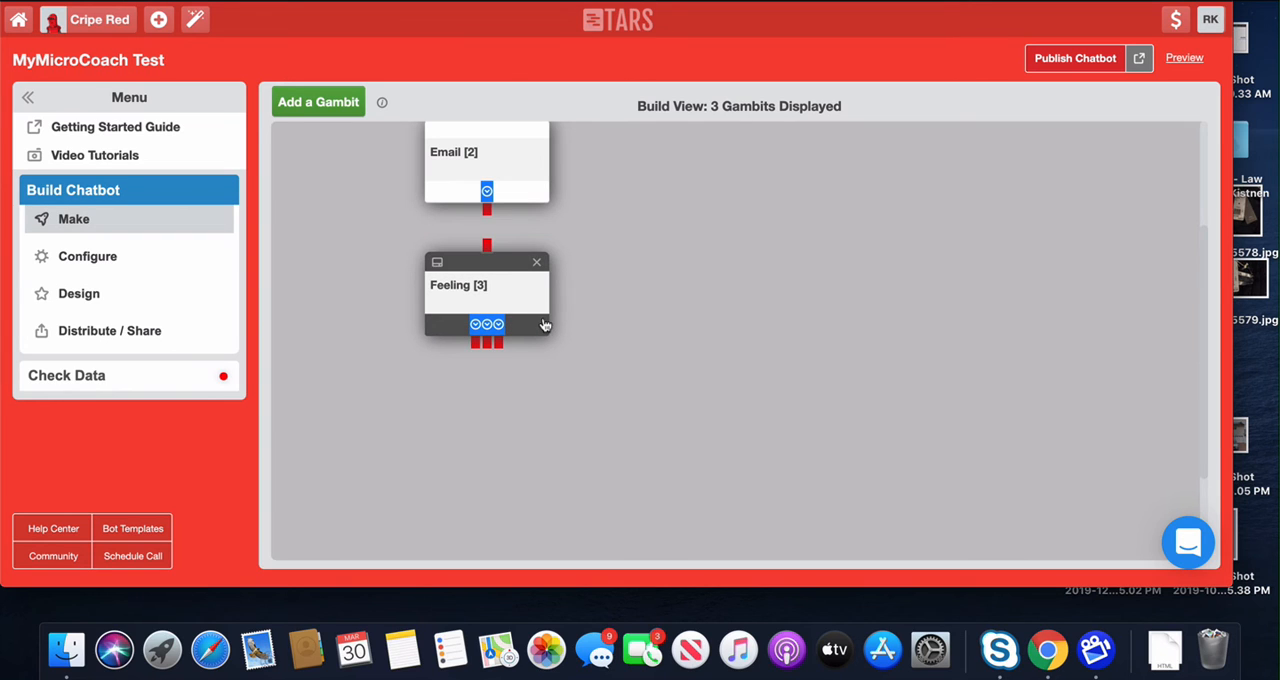
click(318, 102)
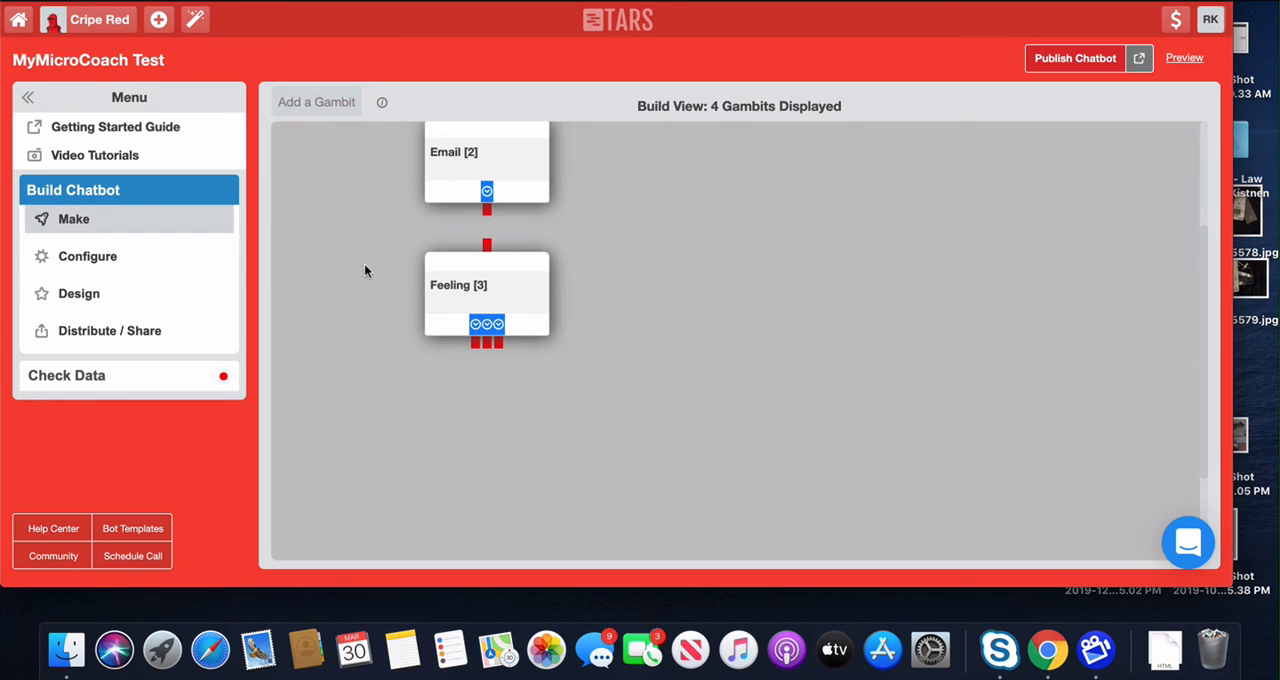
drag(354, 174, 357, 388)
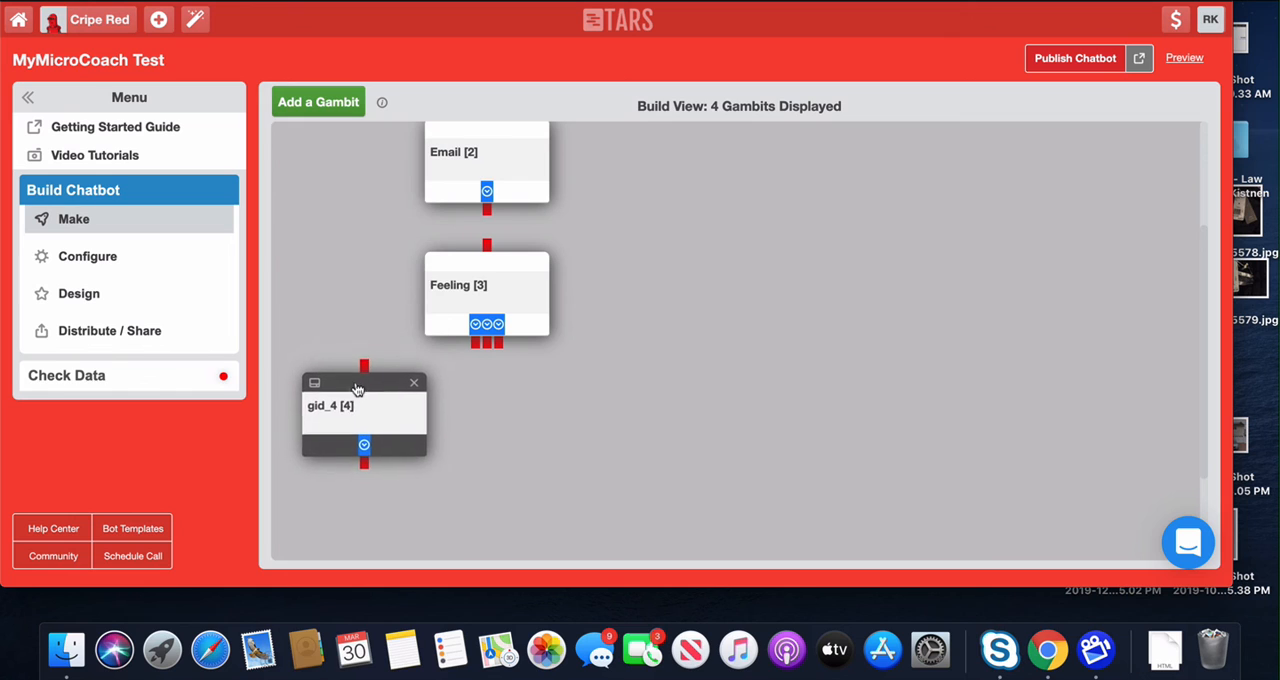
Step: Open the fourth gambit for editing and rename it Happy Report
click(346, 408)
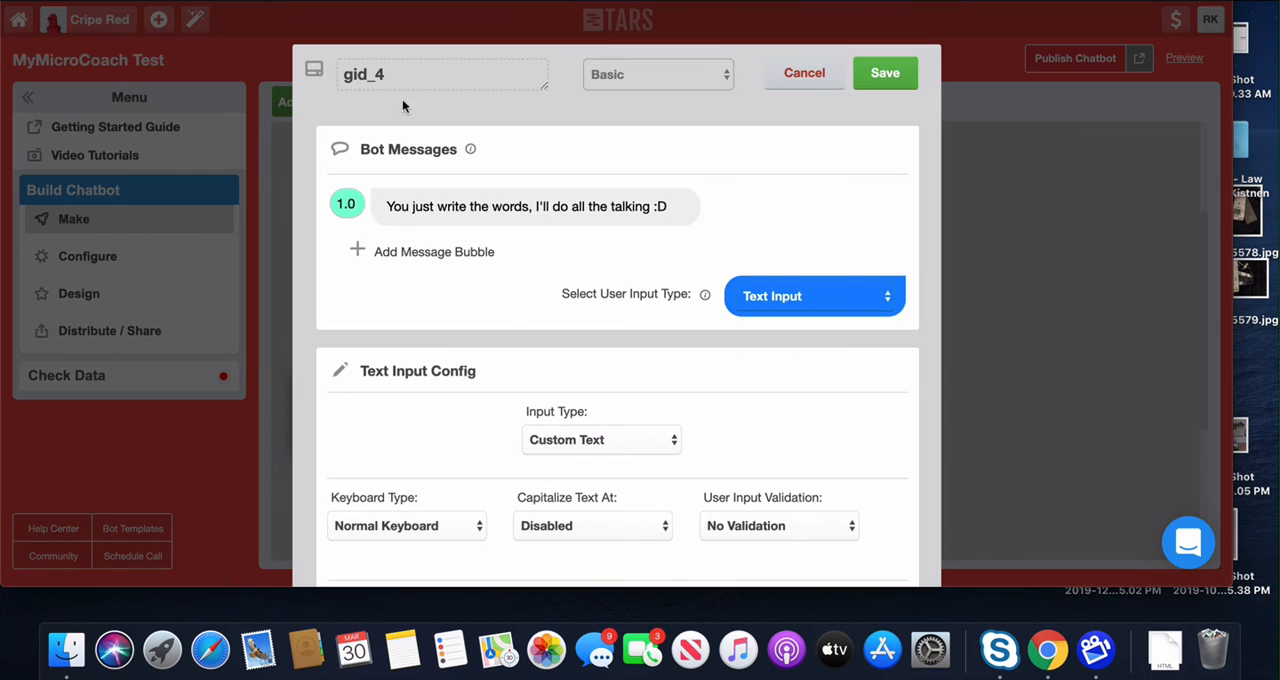
drag(400, 80, 351, 88)
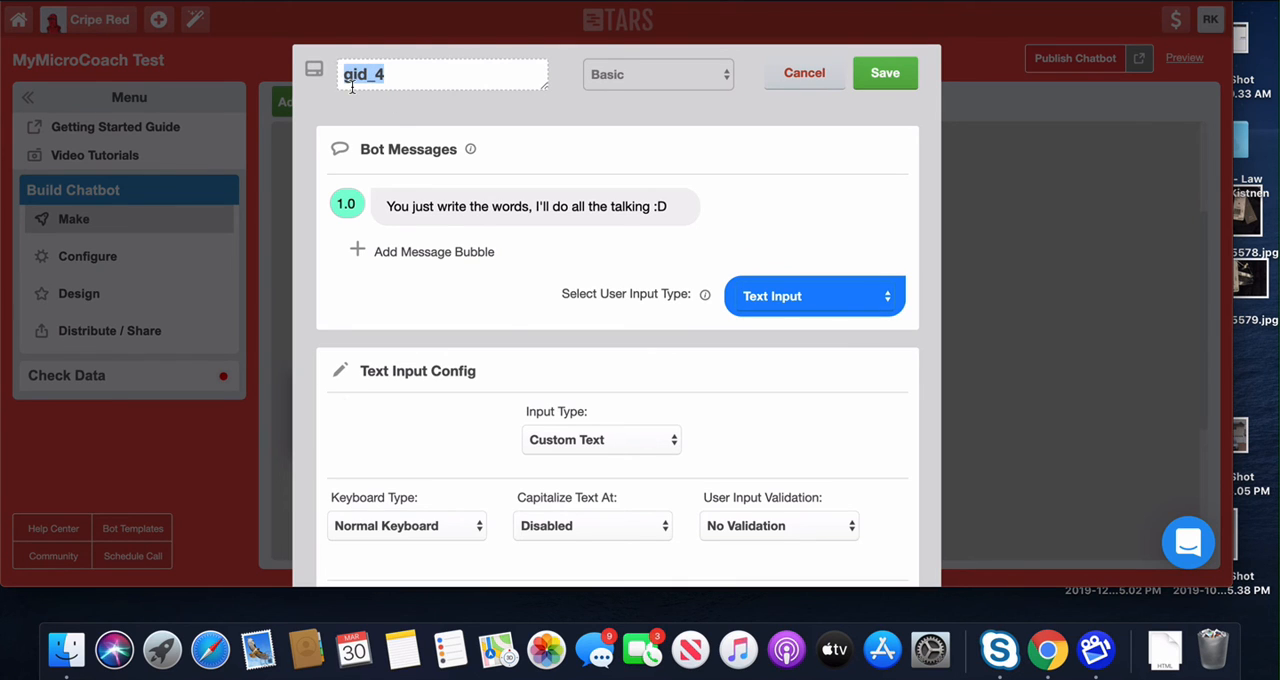
text(Happy Report)
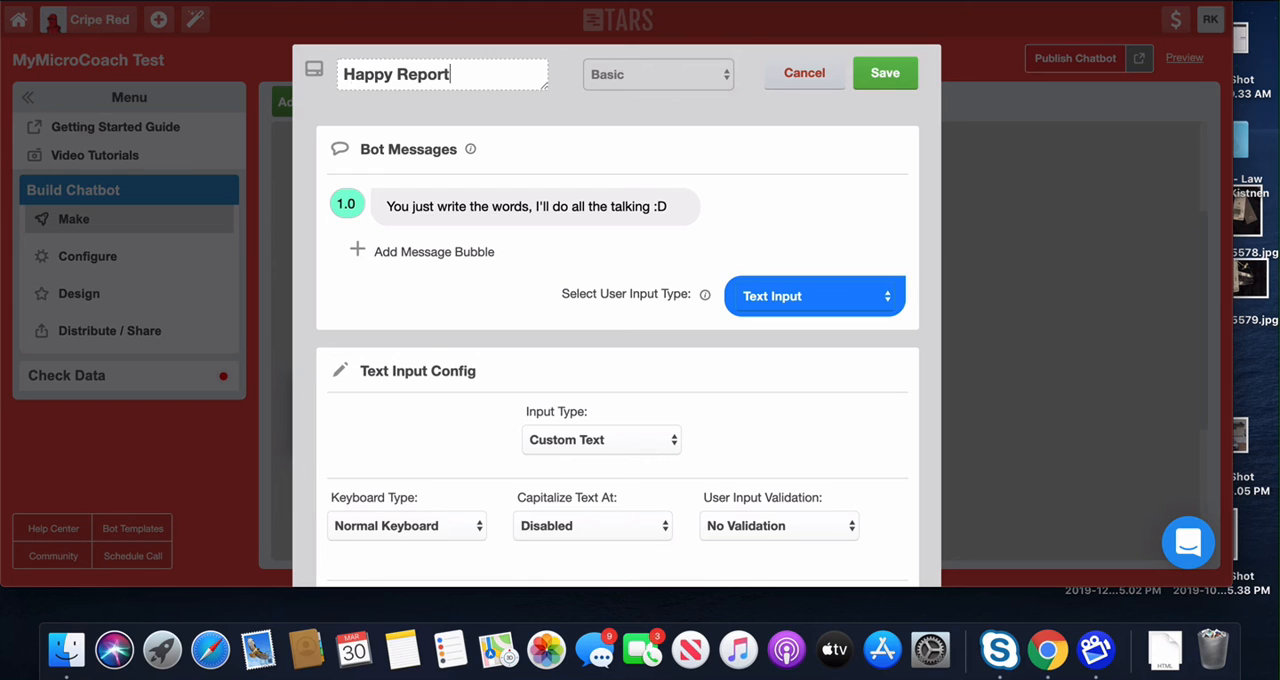
Step: Set the first message bubble's delay to 3.0 and its text to "I'm so happy that you're feeling happy!"
click(343, 203)
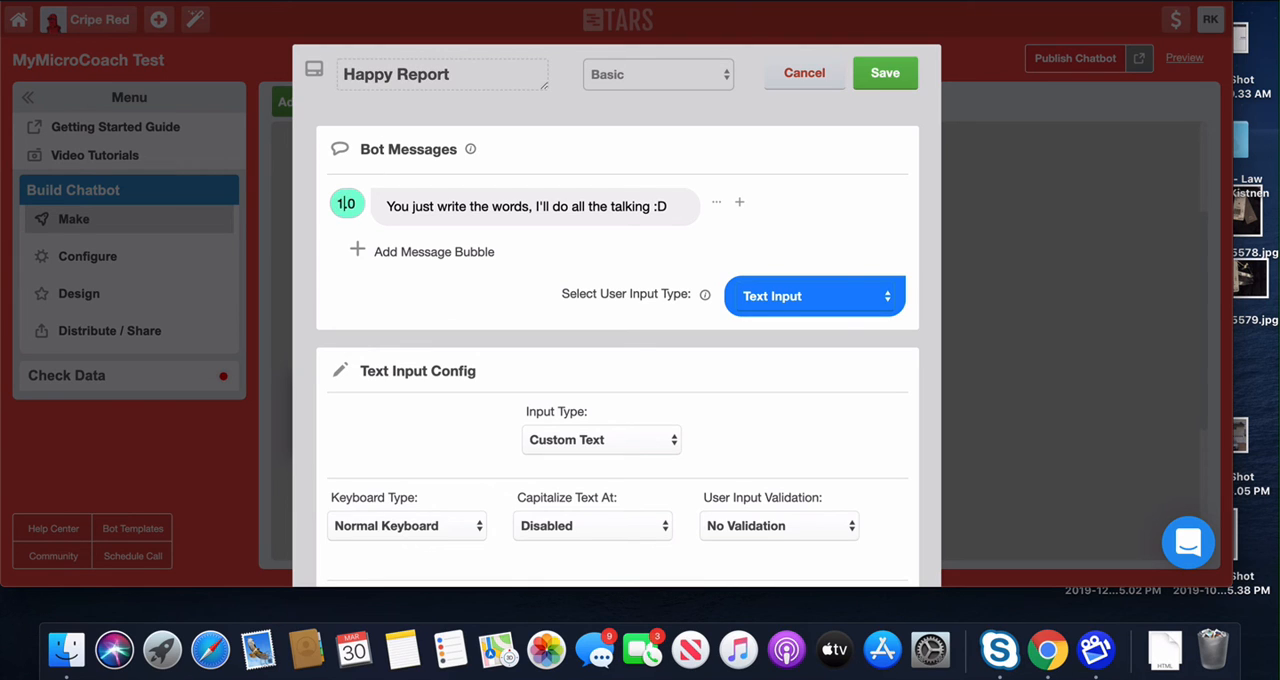
key(BackSpace)
text(3)
triple_click(417, 205)
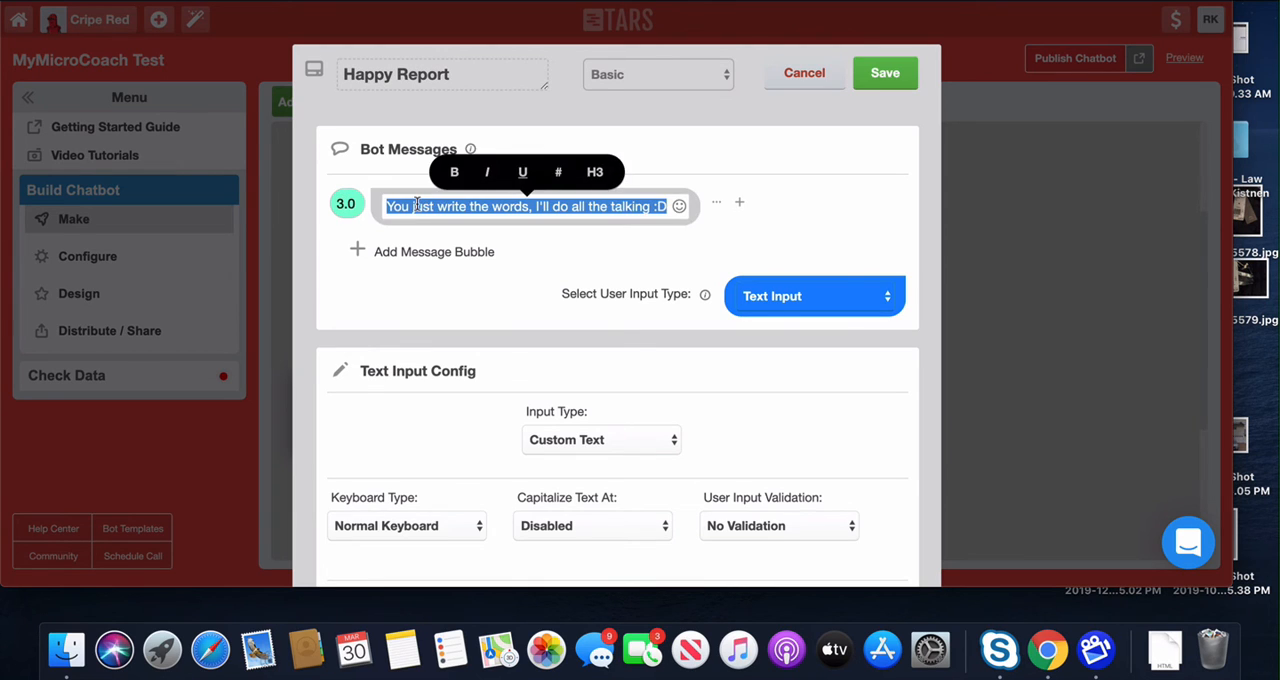
text(Gl)
text(I'm so ha)
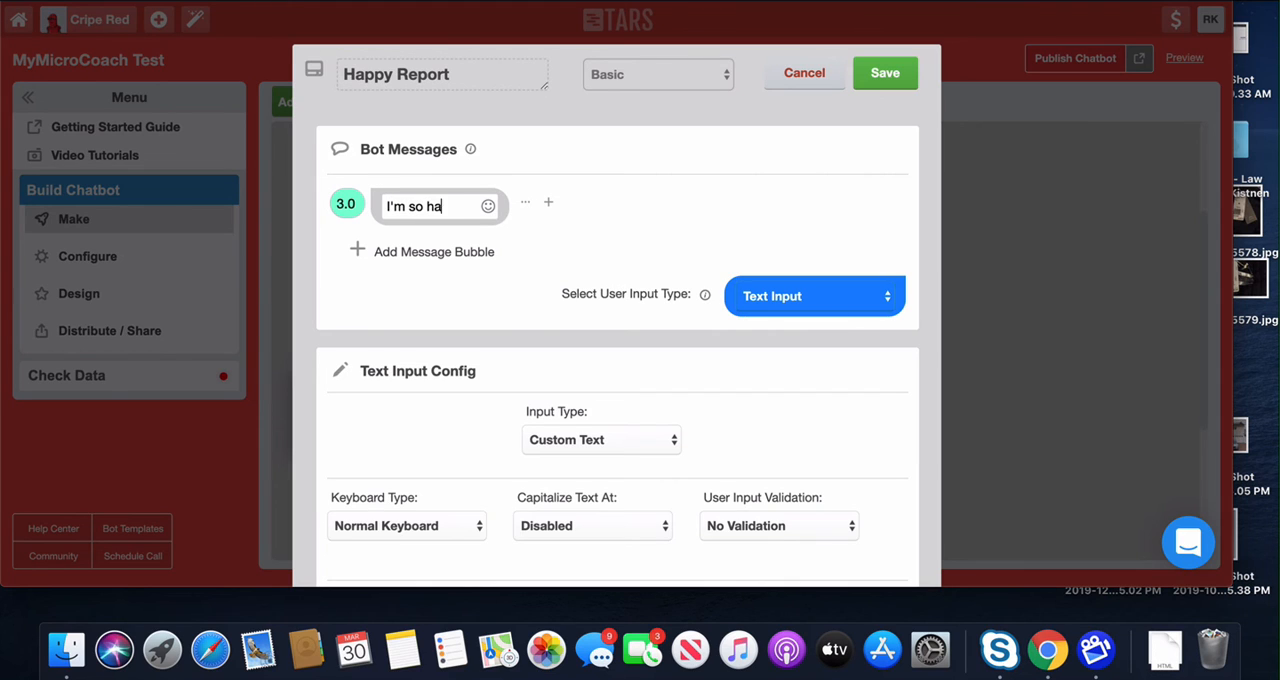
text(ppy that you)
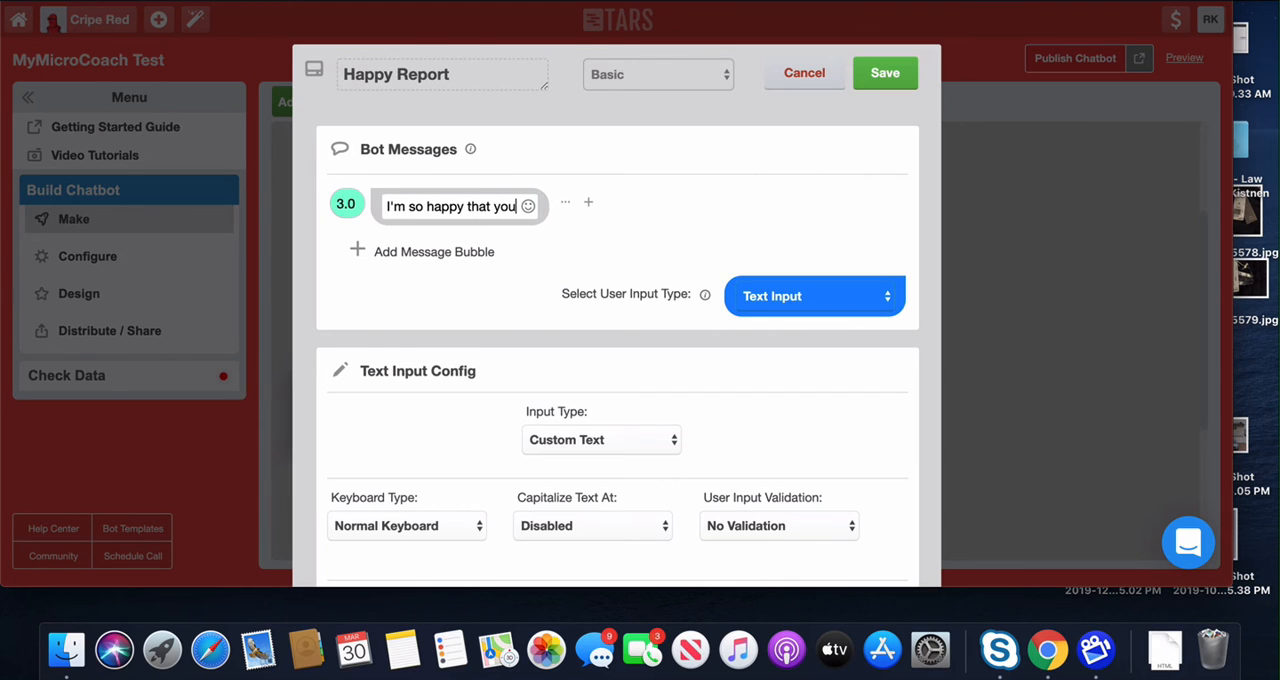
text('re feeling happy!)
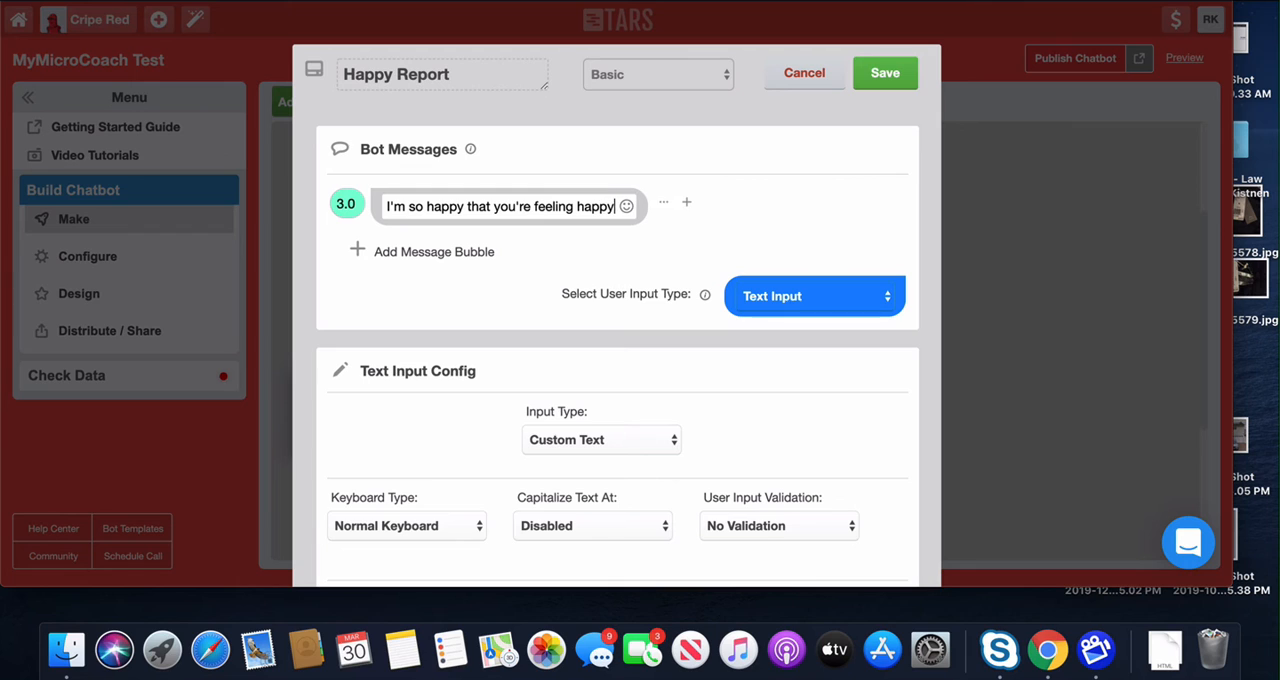
Step: Add a second message bubble reading "Here's your happy insurance report!"
click(423, 251)
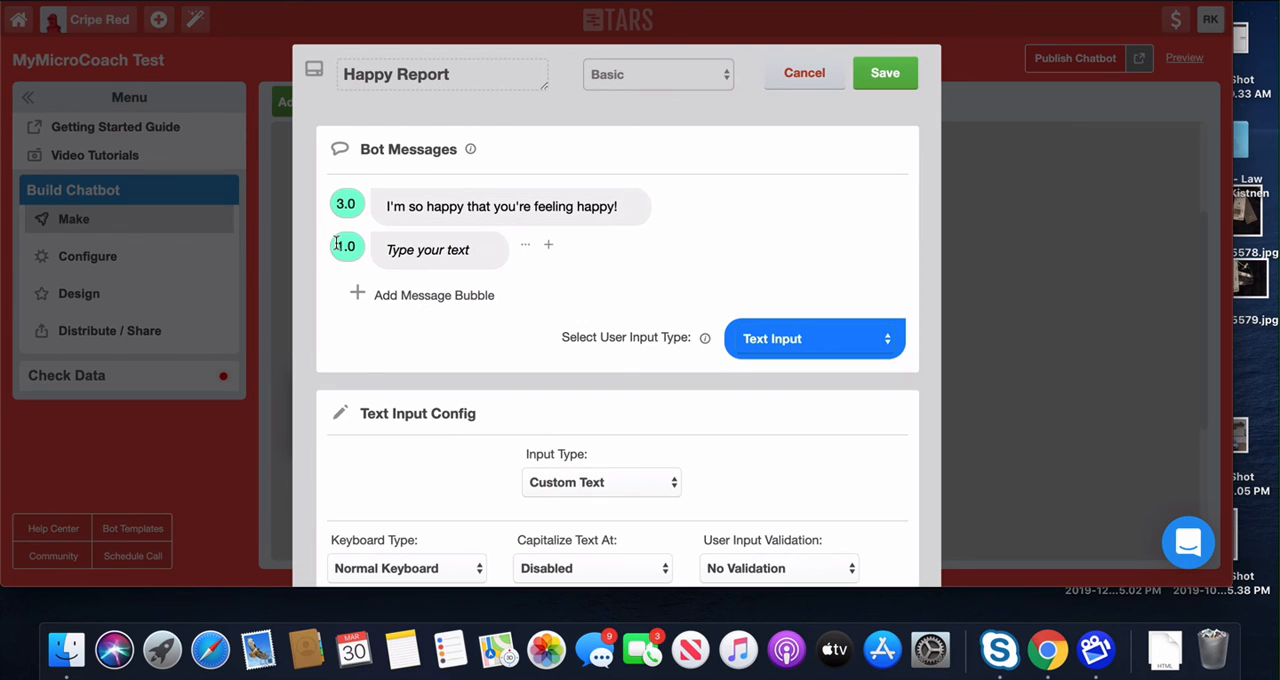
click(462, 258)
text(Here's your )
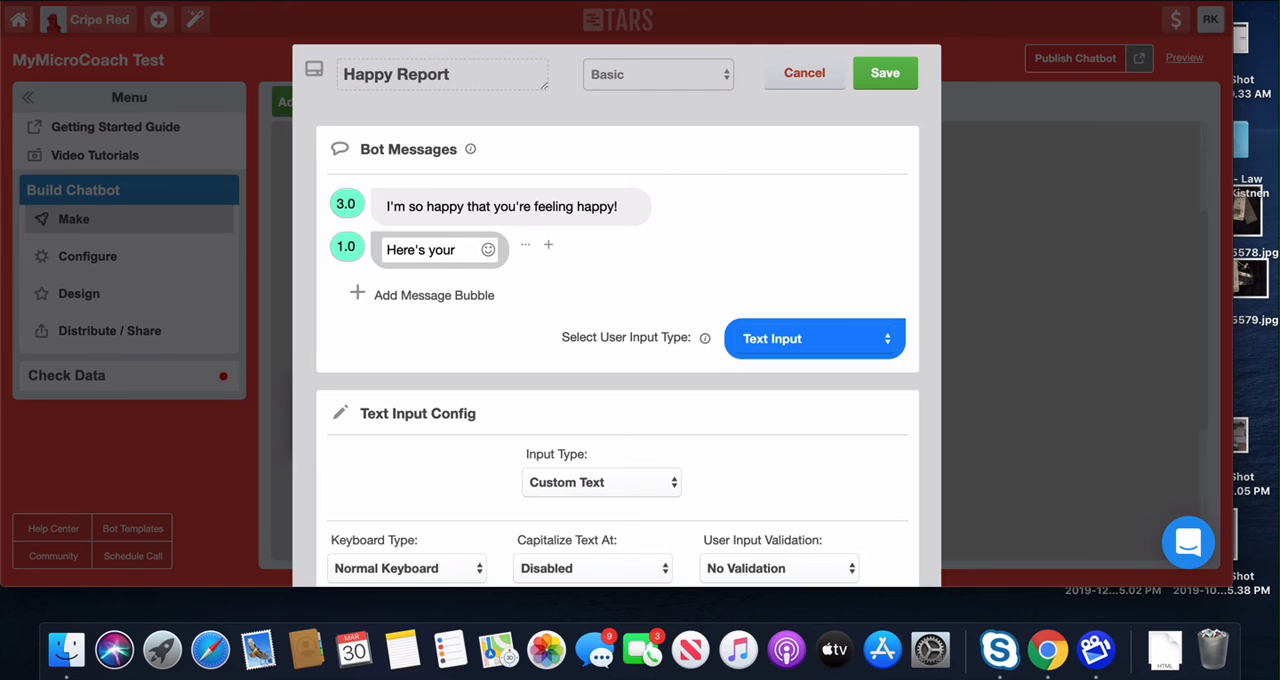
text(happy insurance)
text(report!)
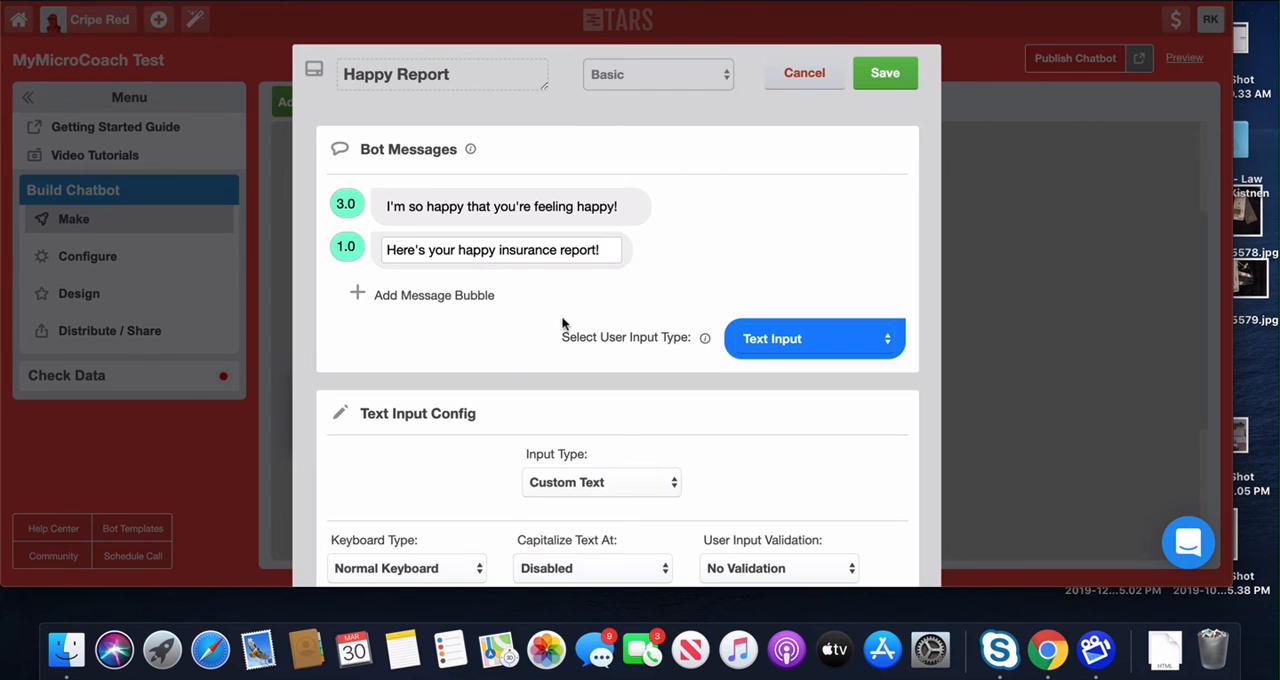
click(767, 336)
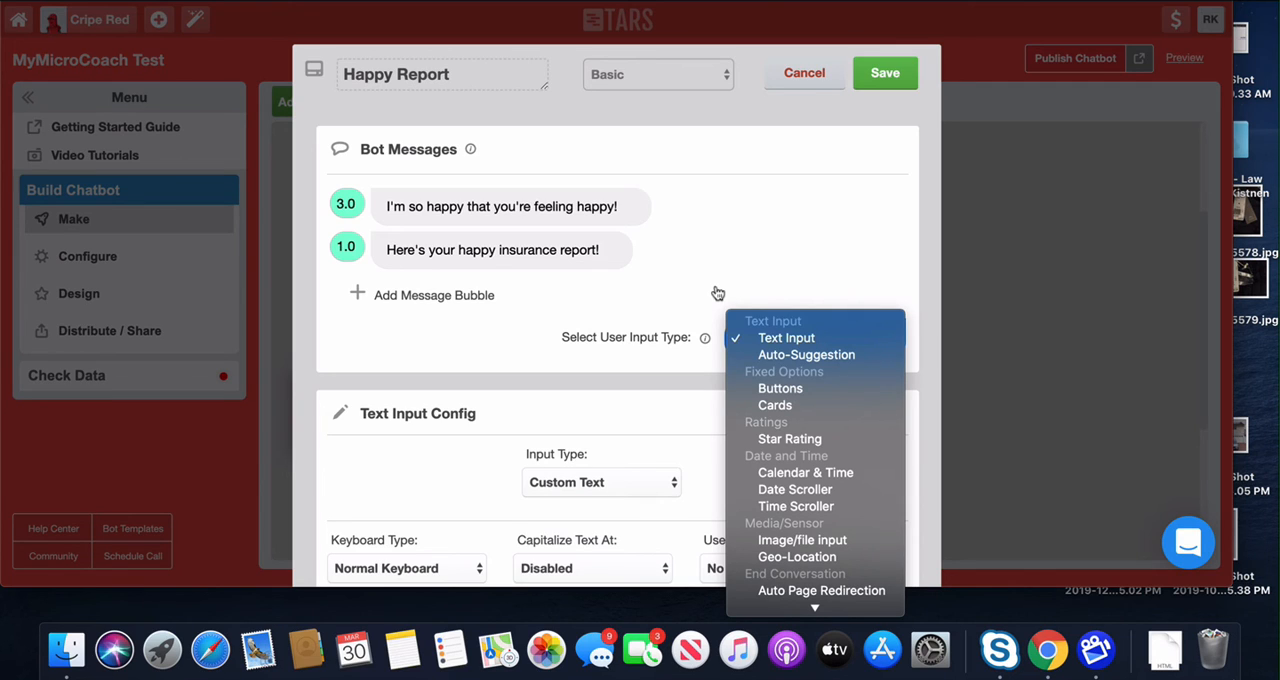
scroll(805, 372, down, 1)
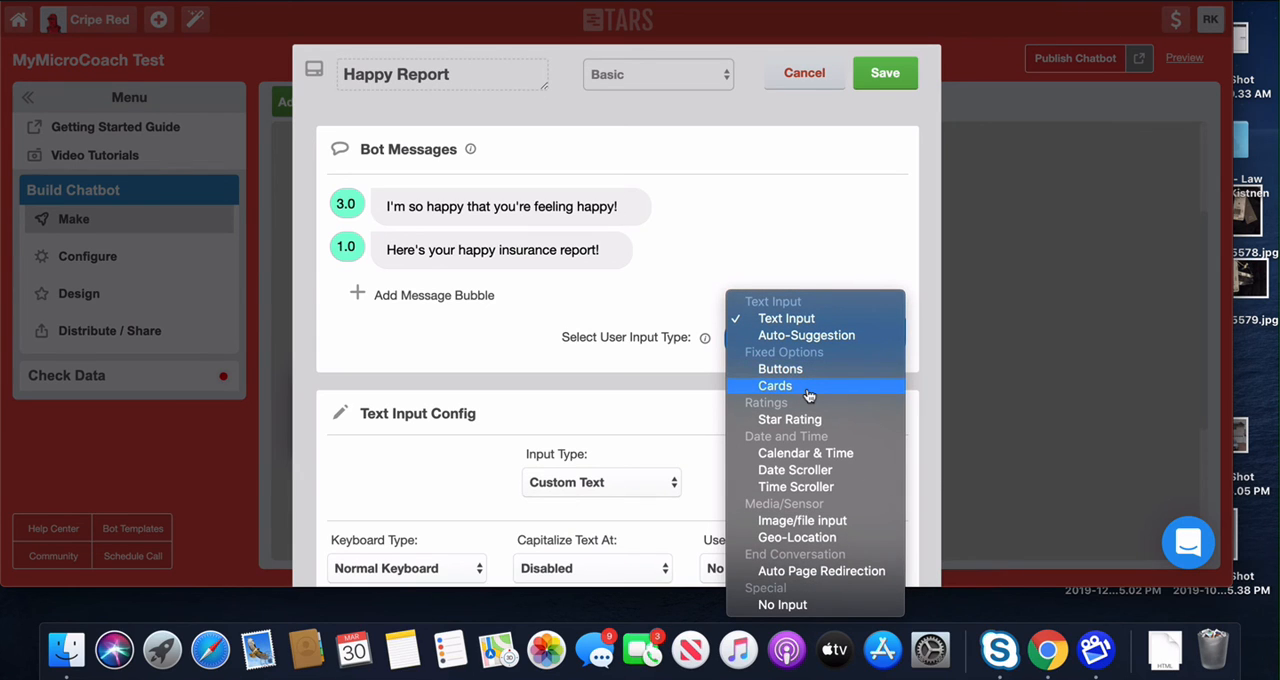
click(830, 570)
scroll(637, 305, down, 1)
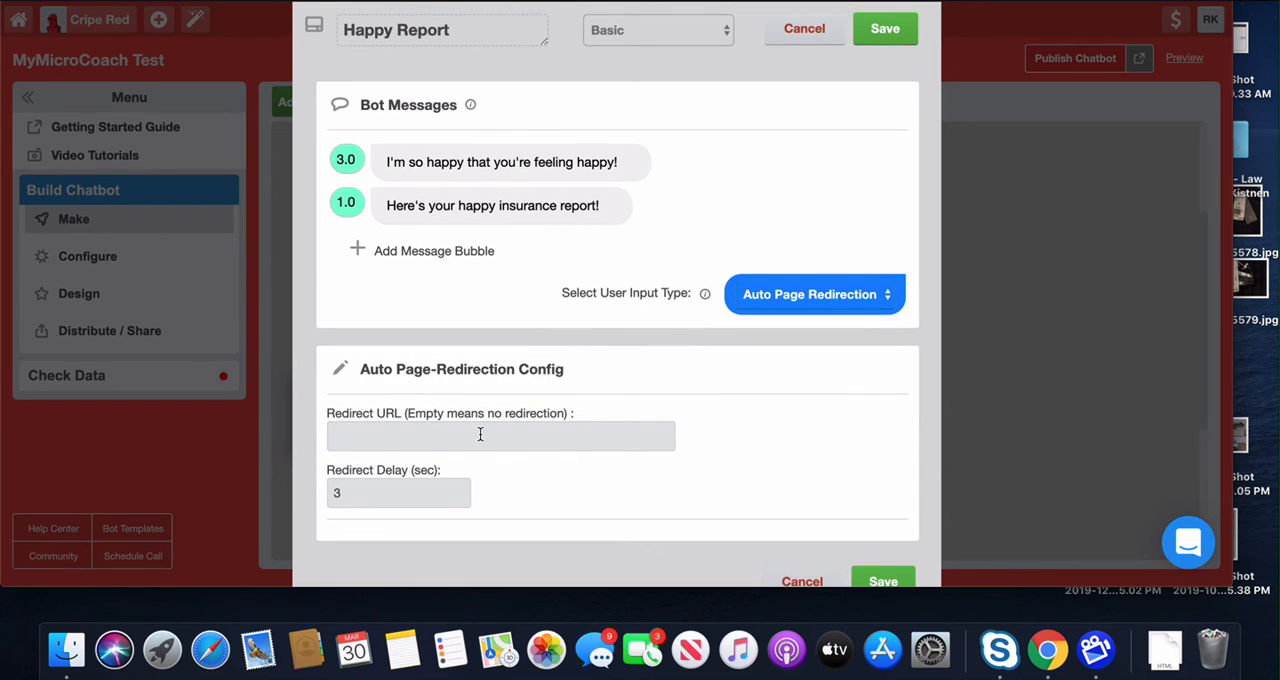
text(www.website.com/happyreport)
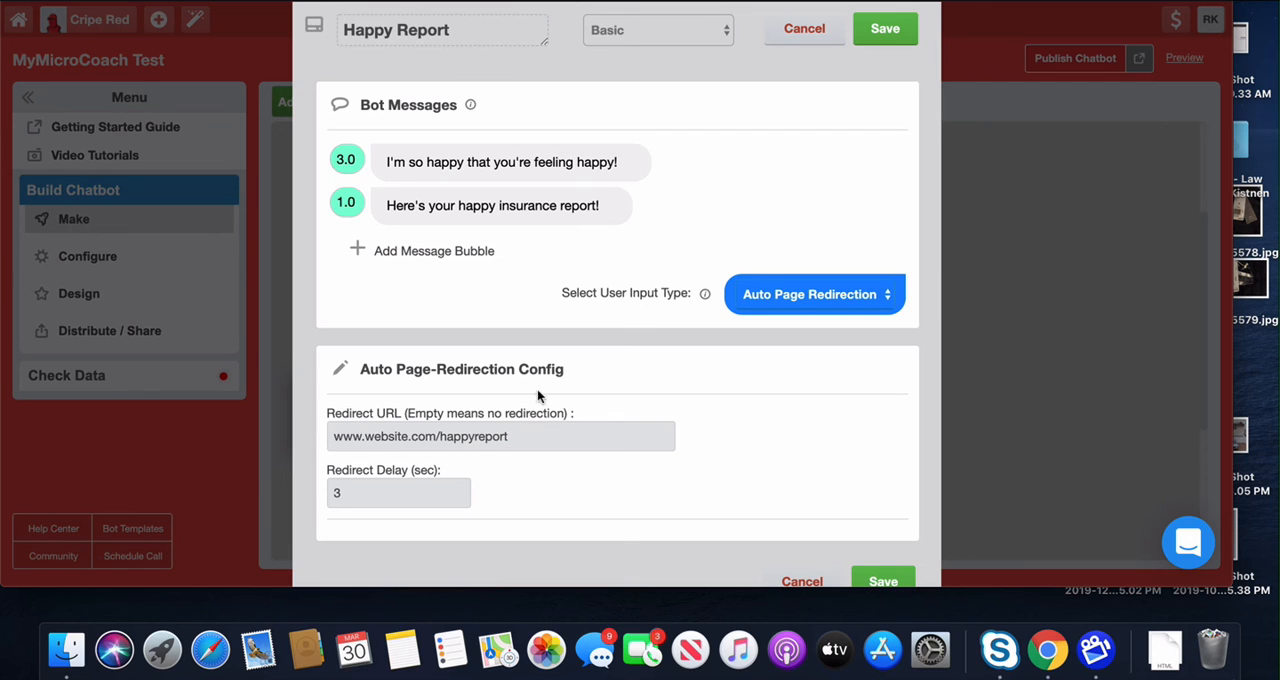
scroll(552, 368, down, 2)
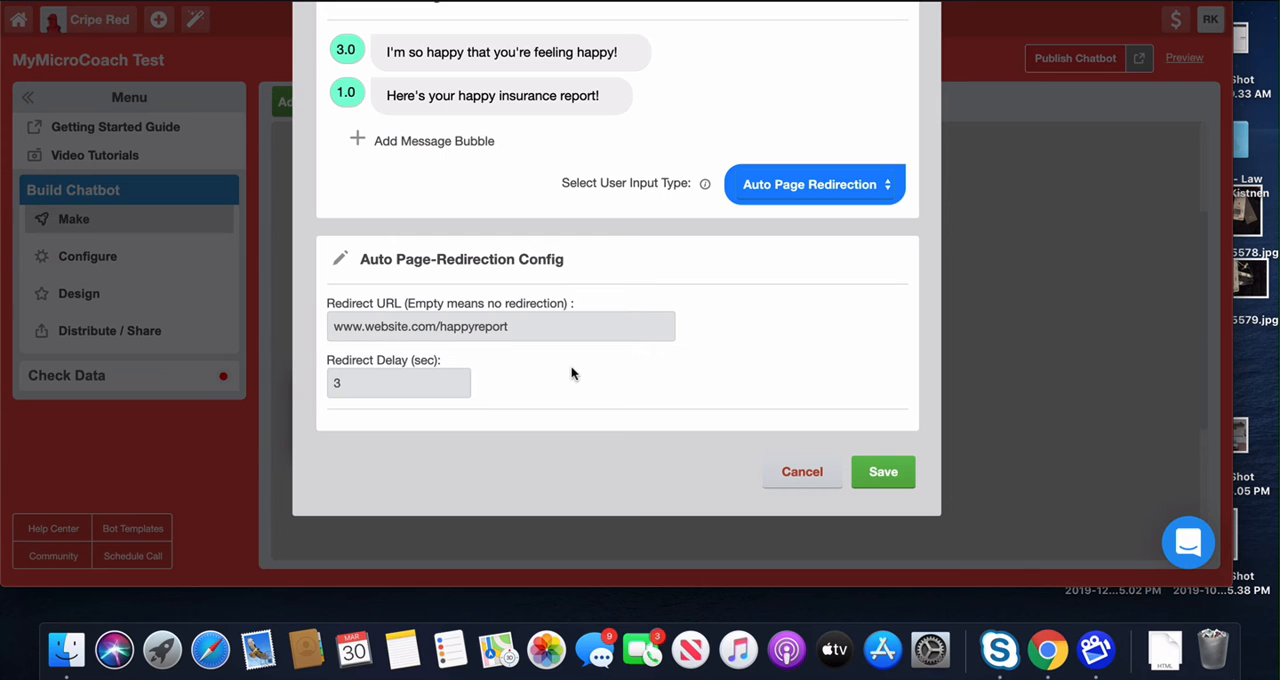
scroll(582, 366, up, 2)
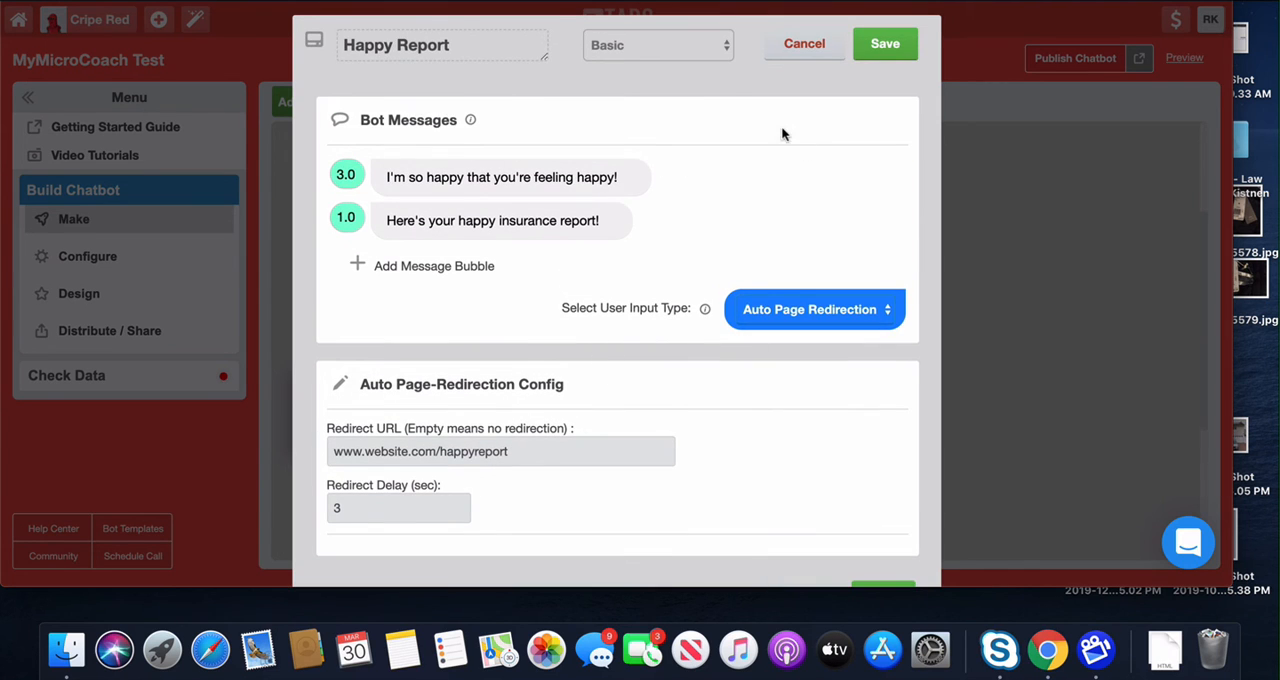
click(880, 43)
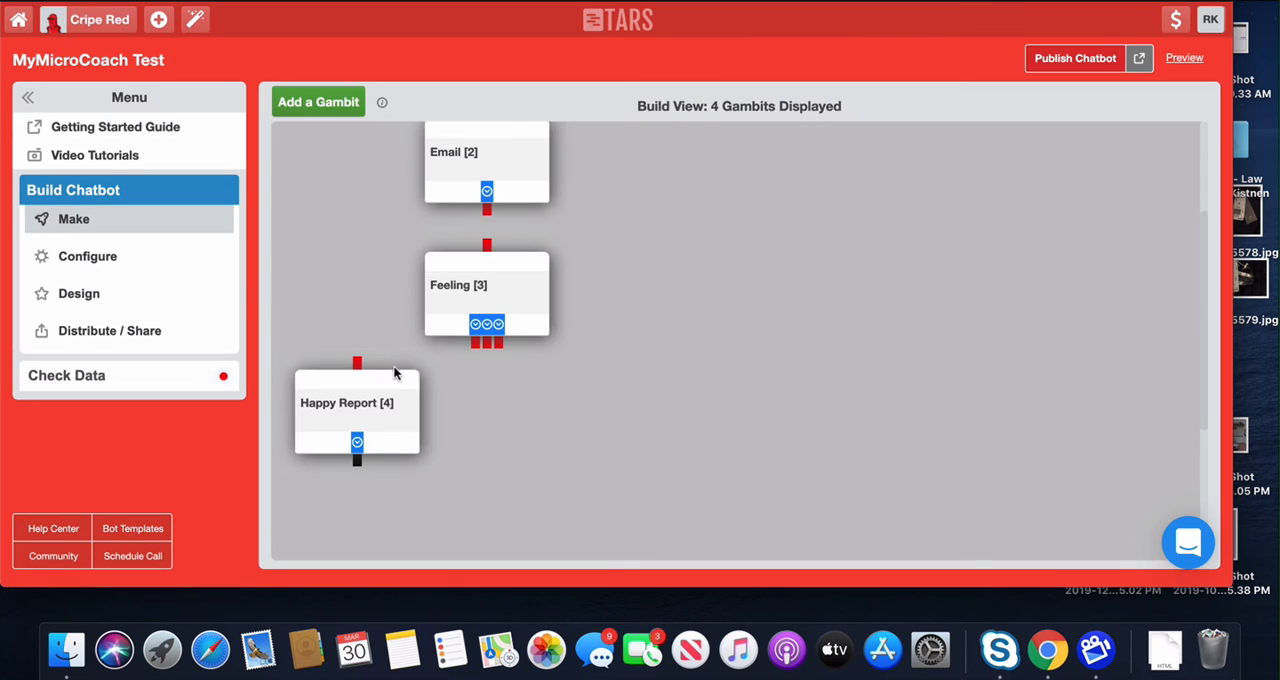
Step: Connect the Feeling gambit's first answer output to Happy Report, and connect the Email gambit's output to Feeling
drag(474, 345, 390, 388)
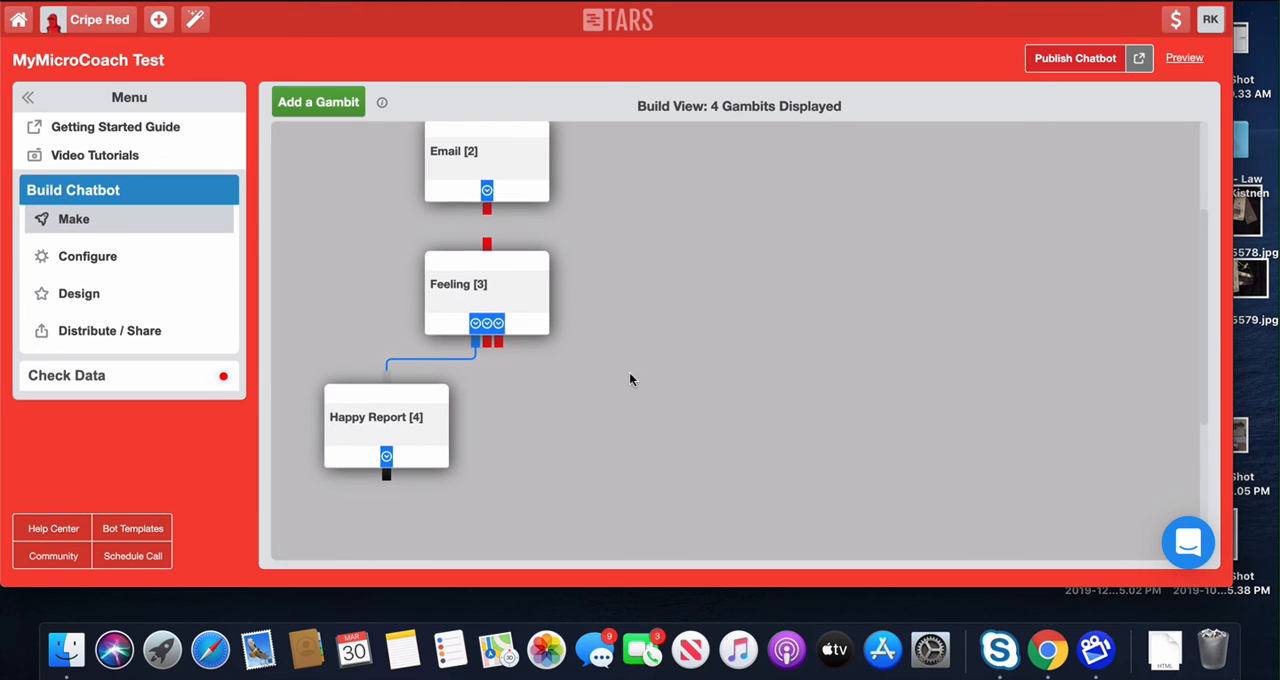
scroll(560, 290, down, 1)
drag(488, 203, 500, 266)
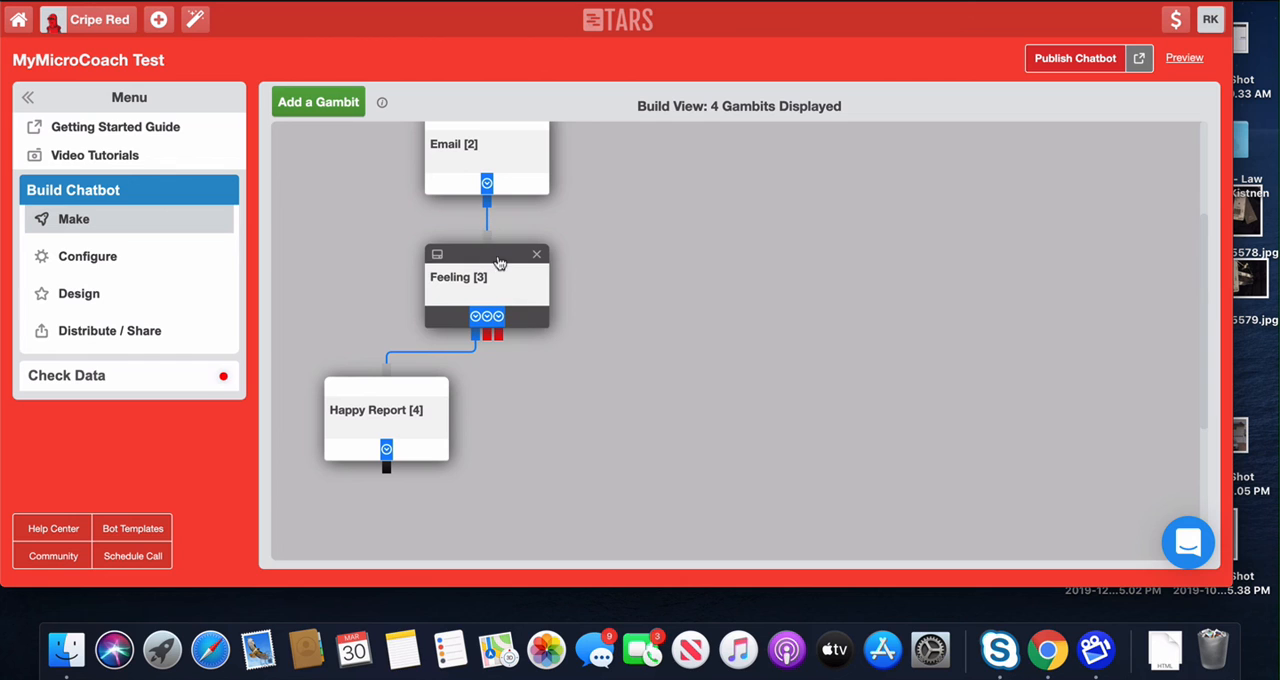
Step: Review the Name gambit's messages and text input settings, and save it as it is
scroll(741, 284, up, 4)
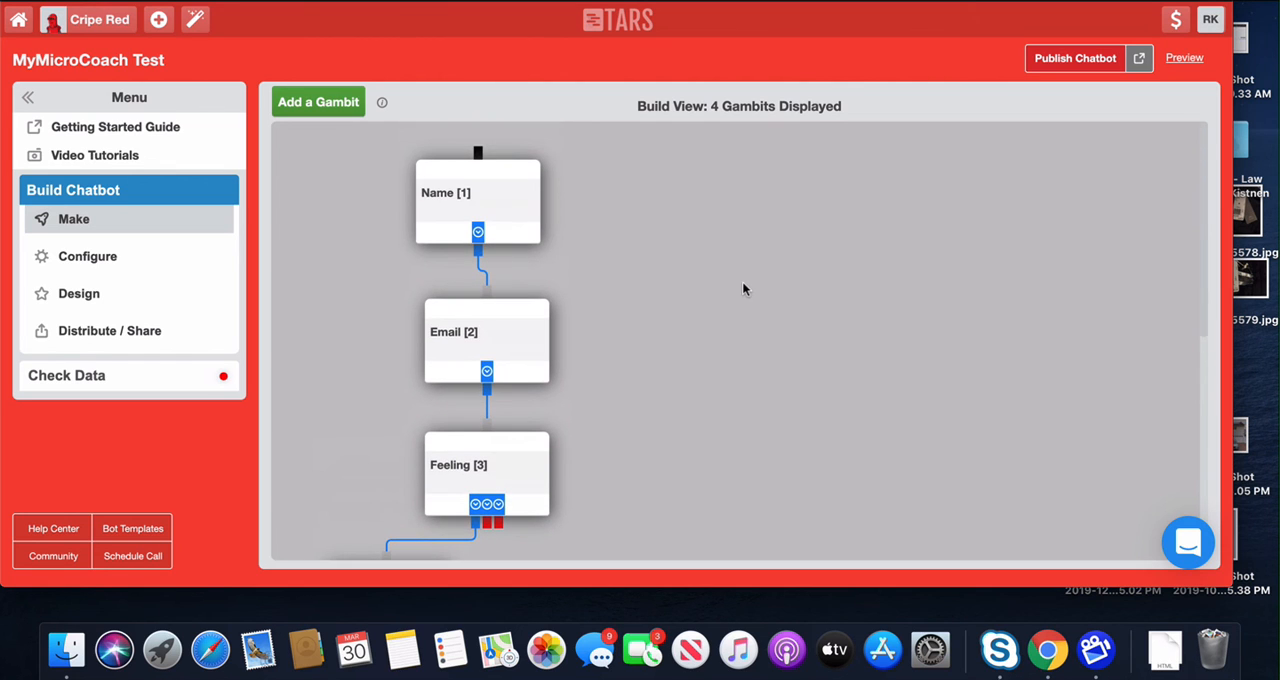
click(486, 194)
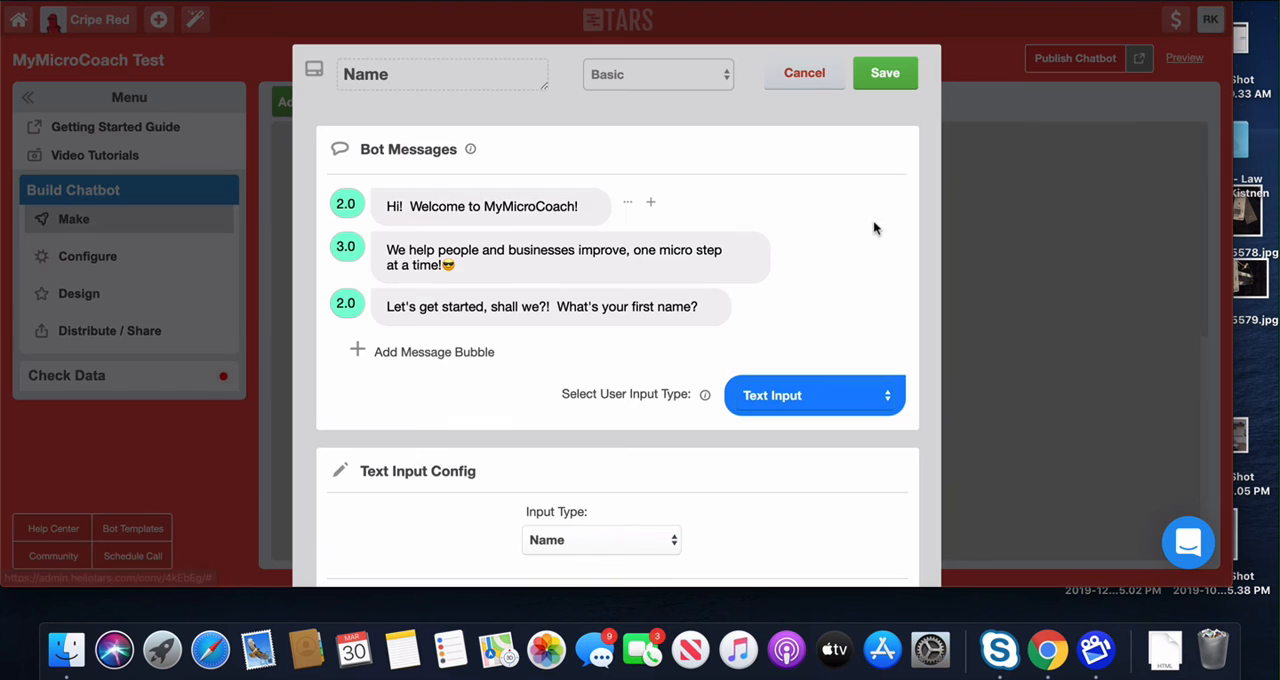
scroll(834, 252, down, 3)
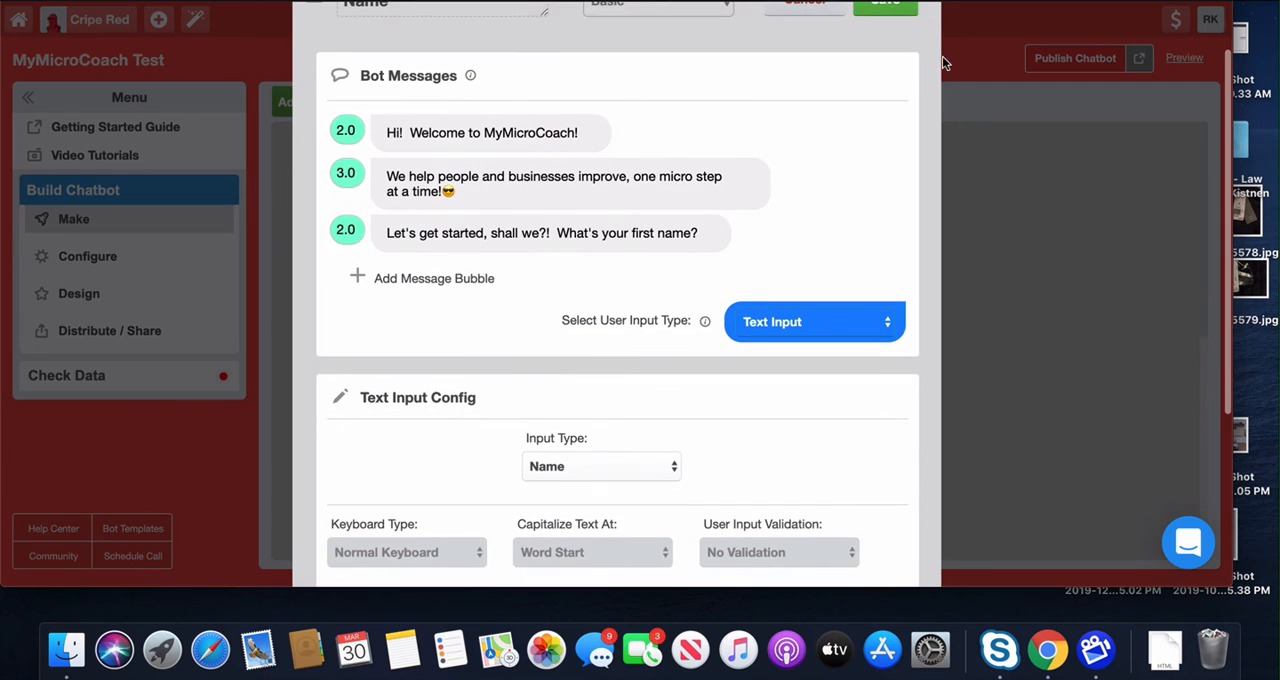
scroll(880, 132, up, 2)
click(885, 35)
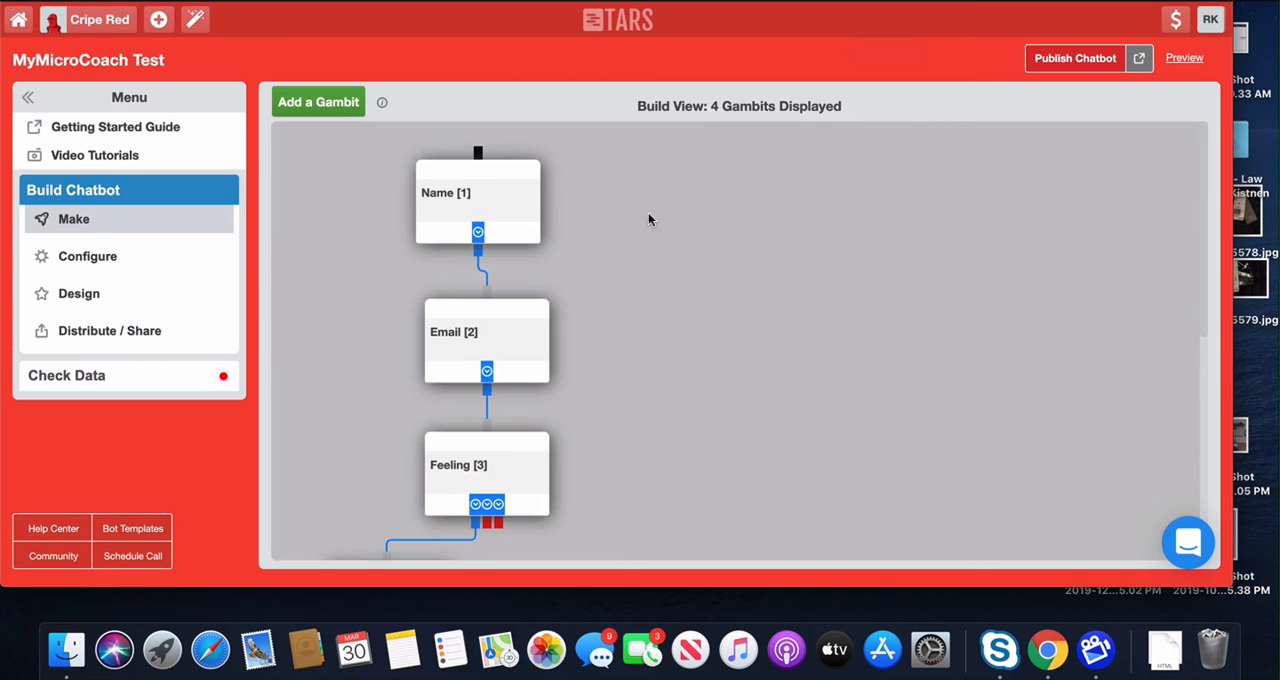
Step: Replace the NAME placeholder in the Email gambit's first message with the variable {{ursp.Name}}, and save the gambit
click(480, 357)
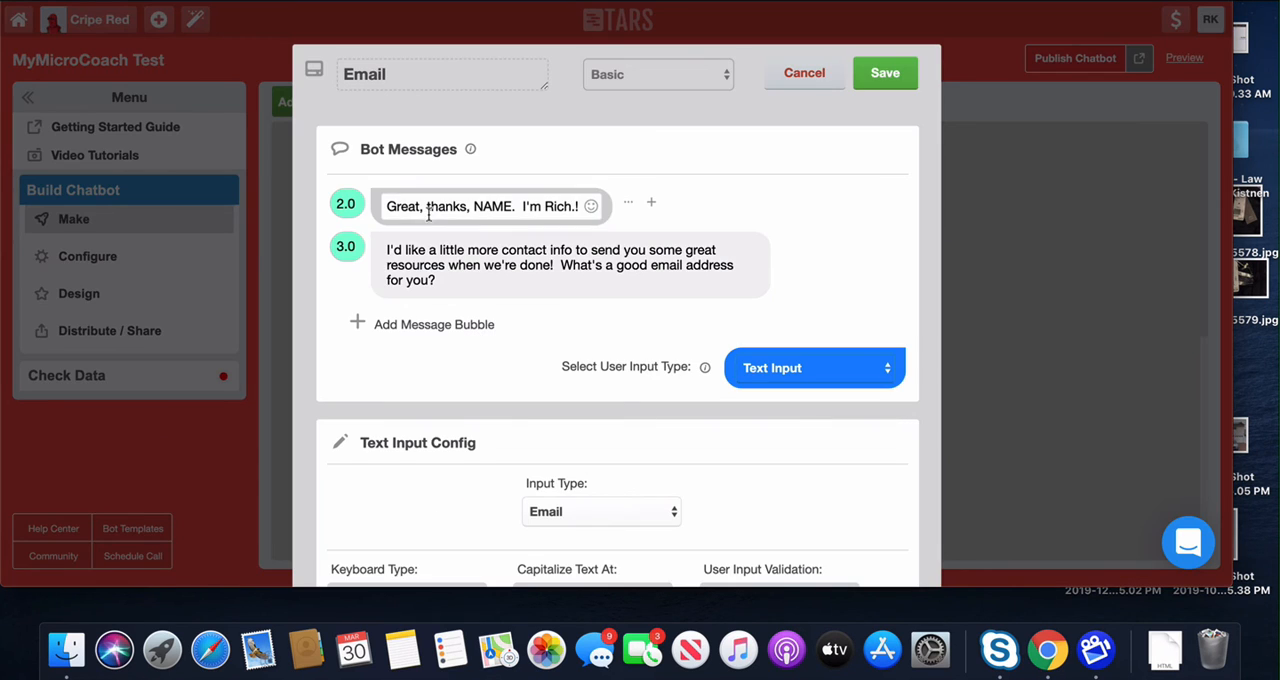
double_click(498, 207)
key(BackSpace)
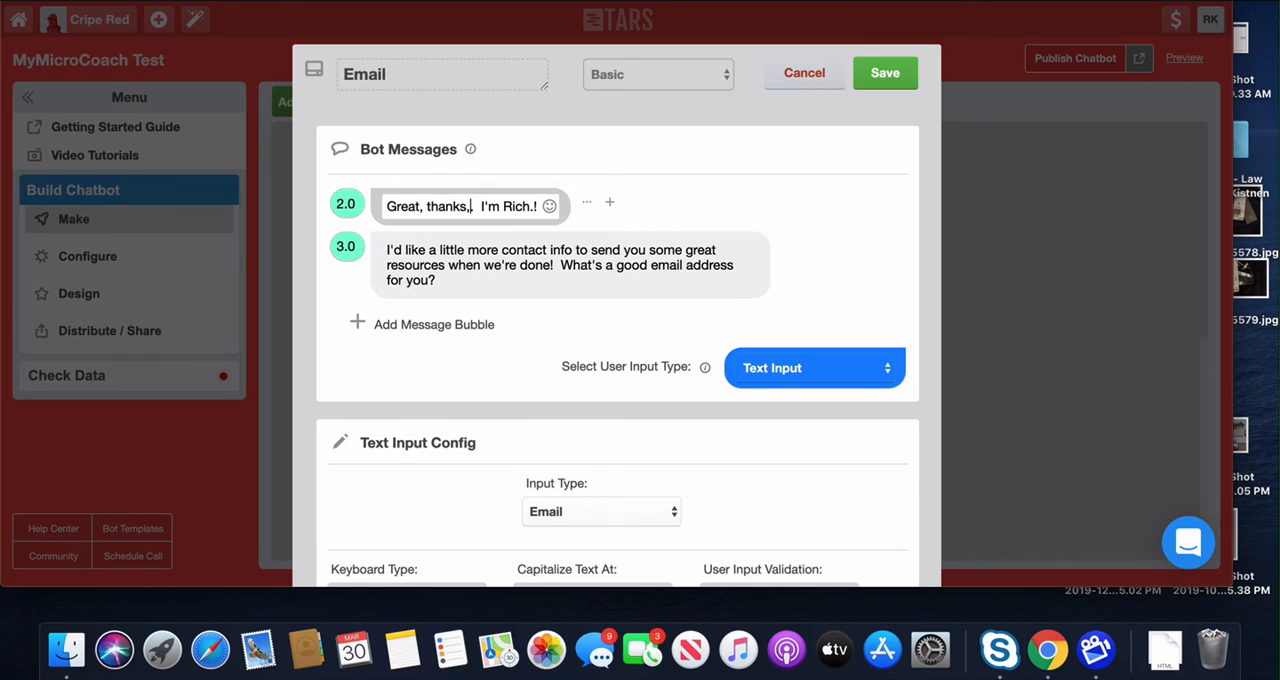
text({{.)
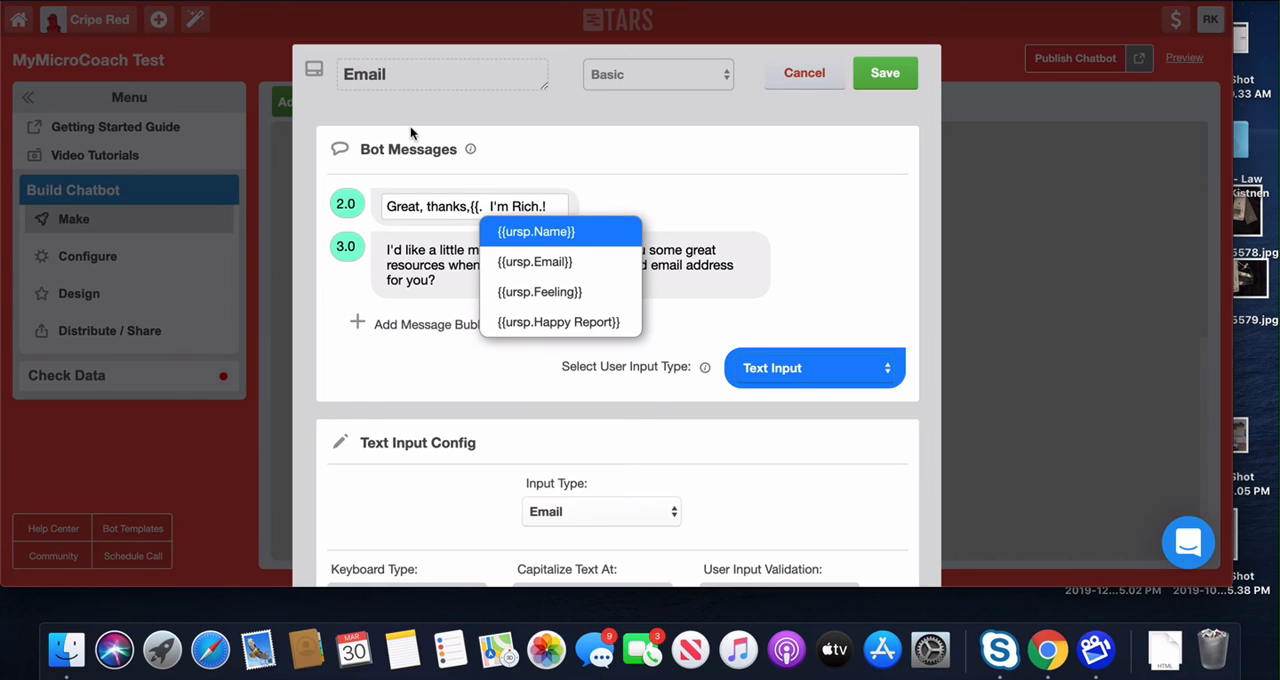
click(553, 236)
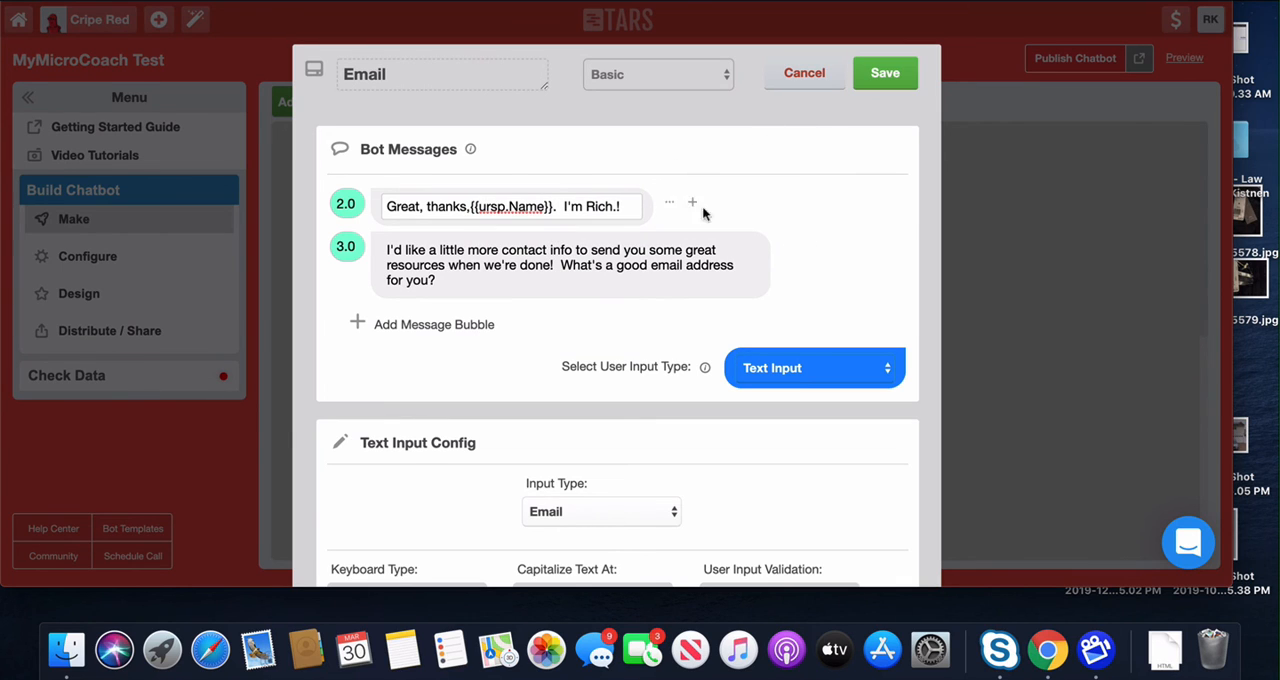
click(887, 75)
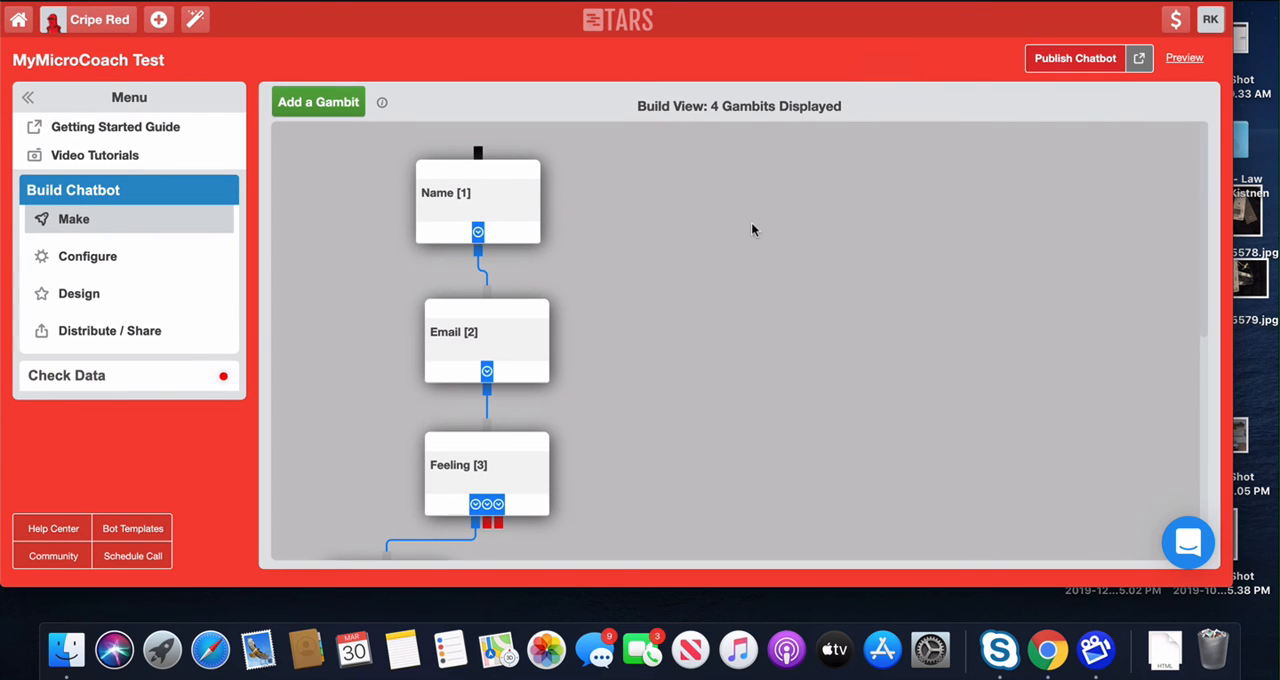
Step: Open the chatbot preview and answer the opening question with a first name
scroll(1008, 165, down, 4)
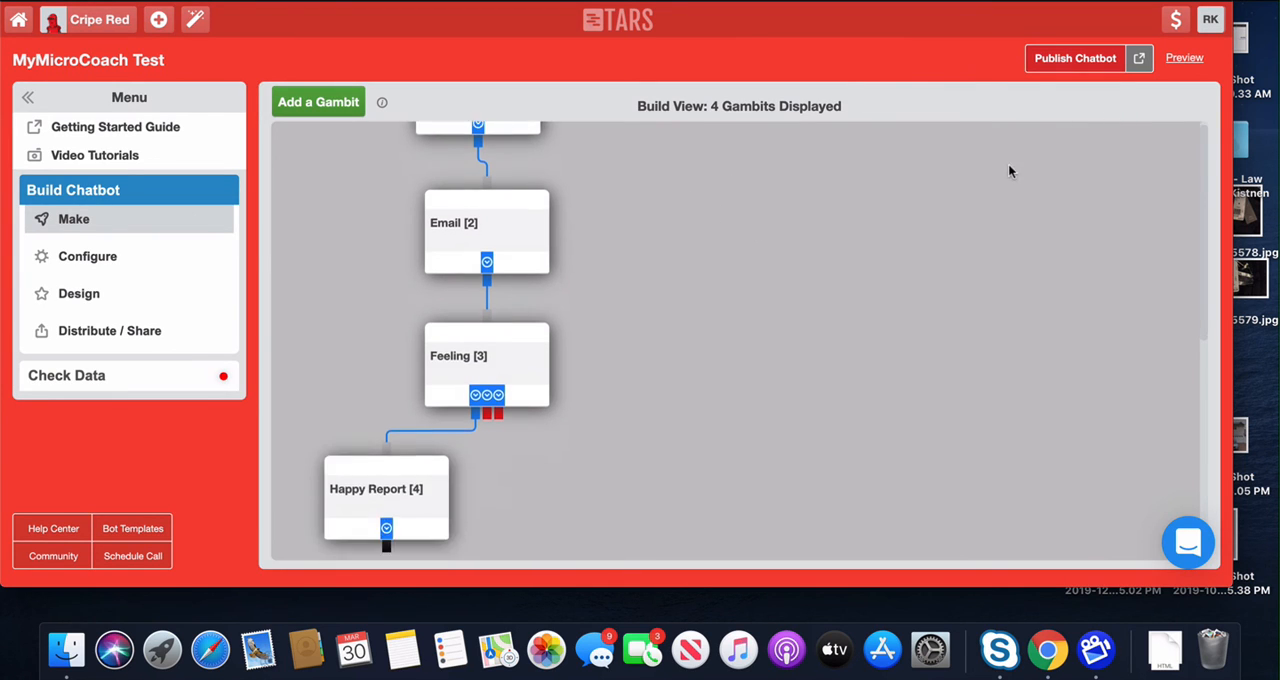
scroll(1009, 162, up, 4)
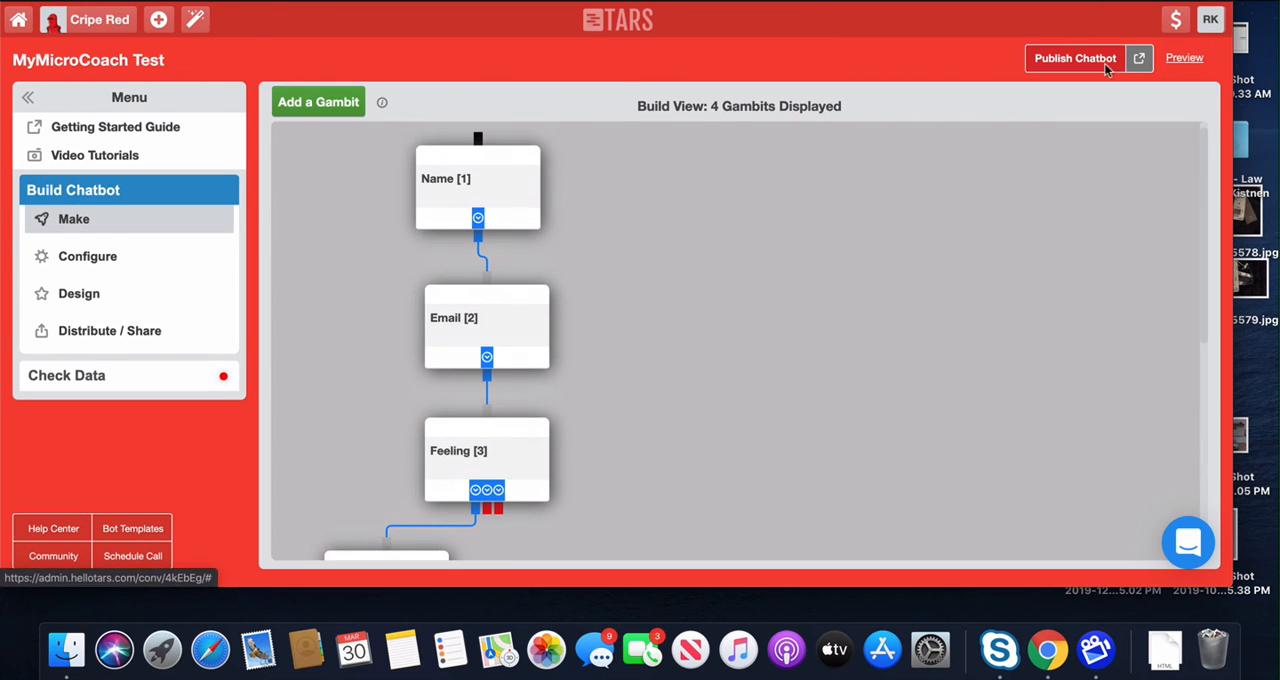
click(1184, 57)
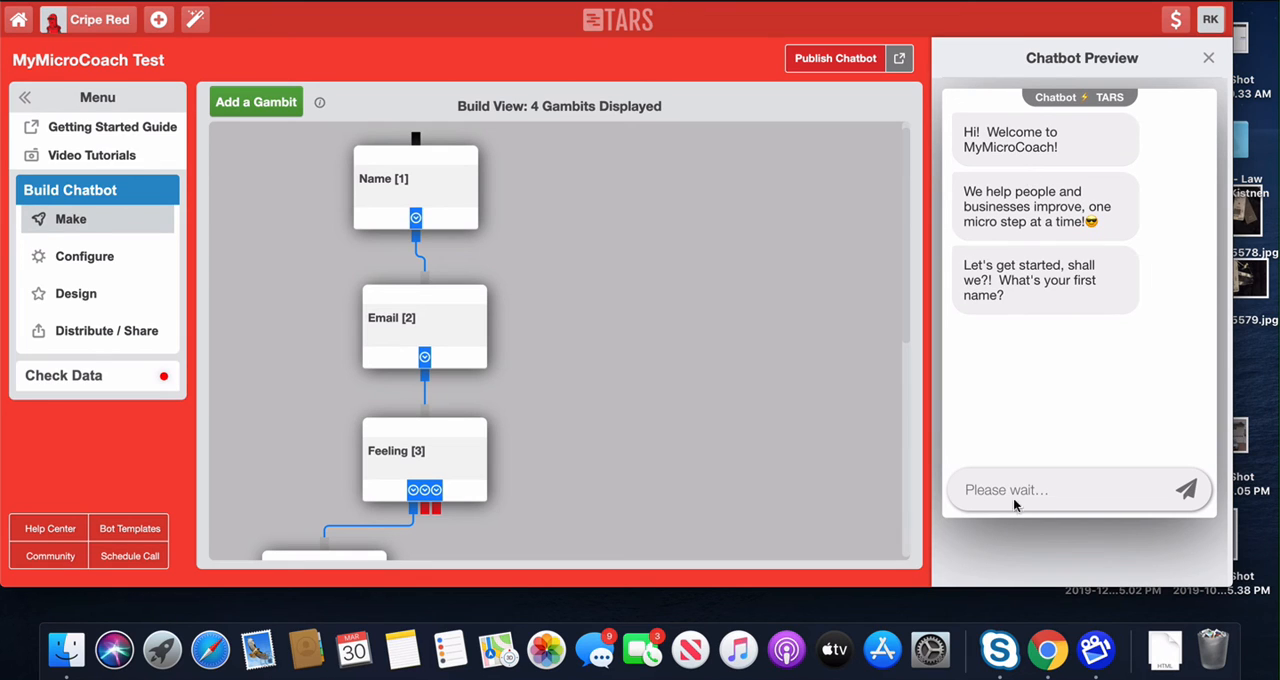
text(Rich)
key(Return)
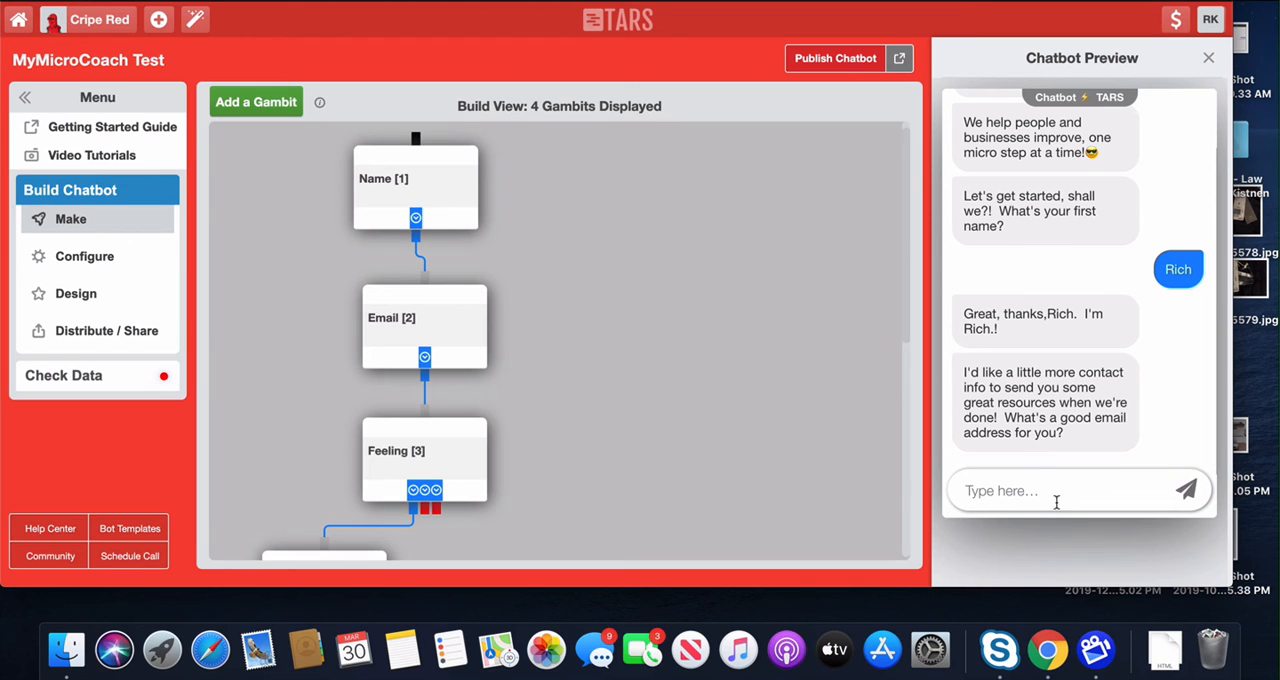
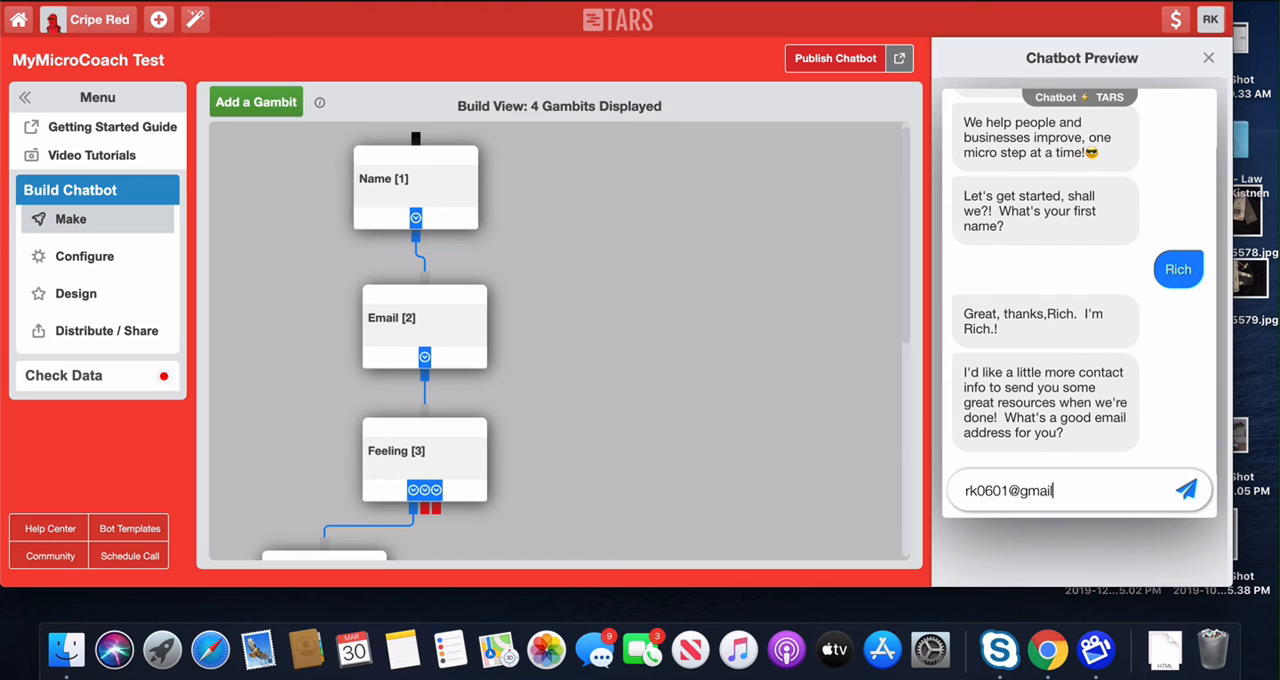
Step: Answer the preview's contact question with an email address to reach the Feeling question
key(Return)
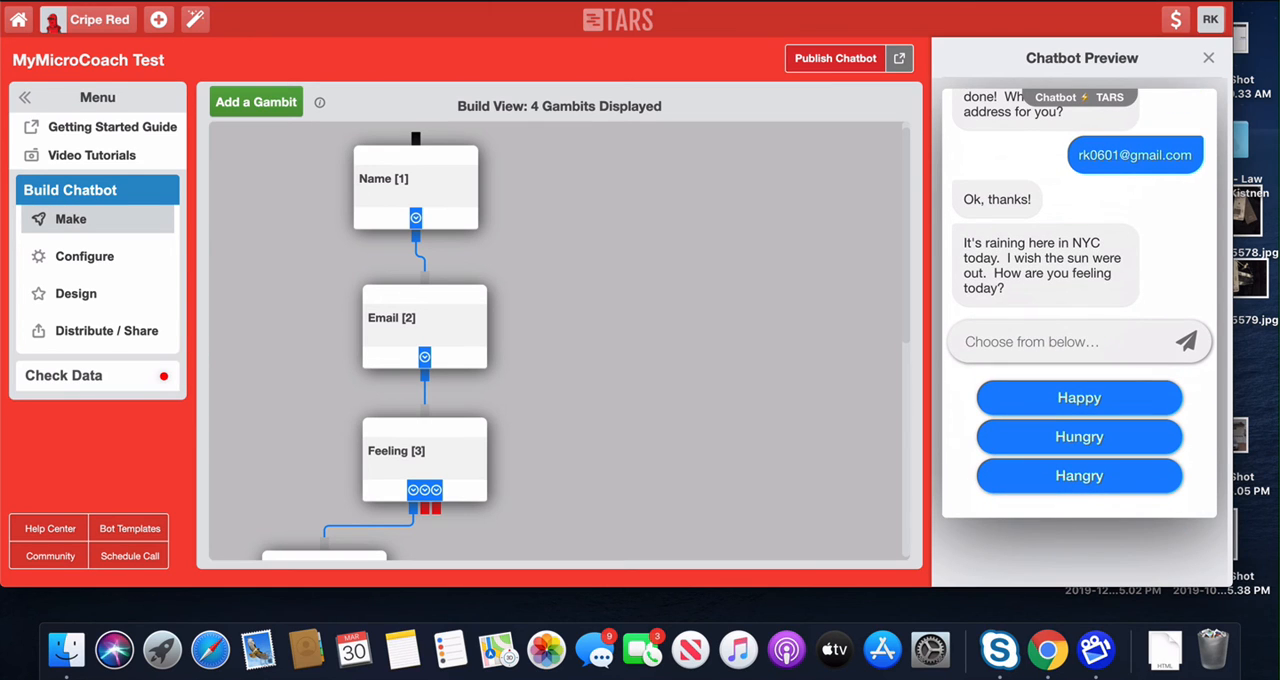
Step: Answer the preview's Feeling question with Hangry to test that branch
click(1066, 476)
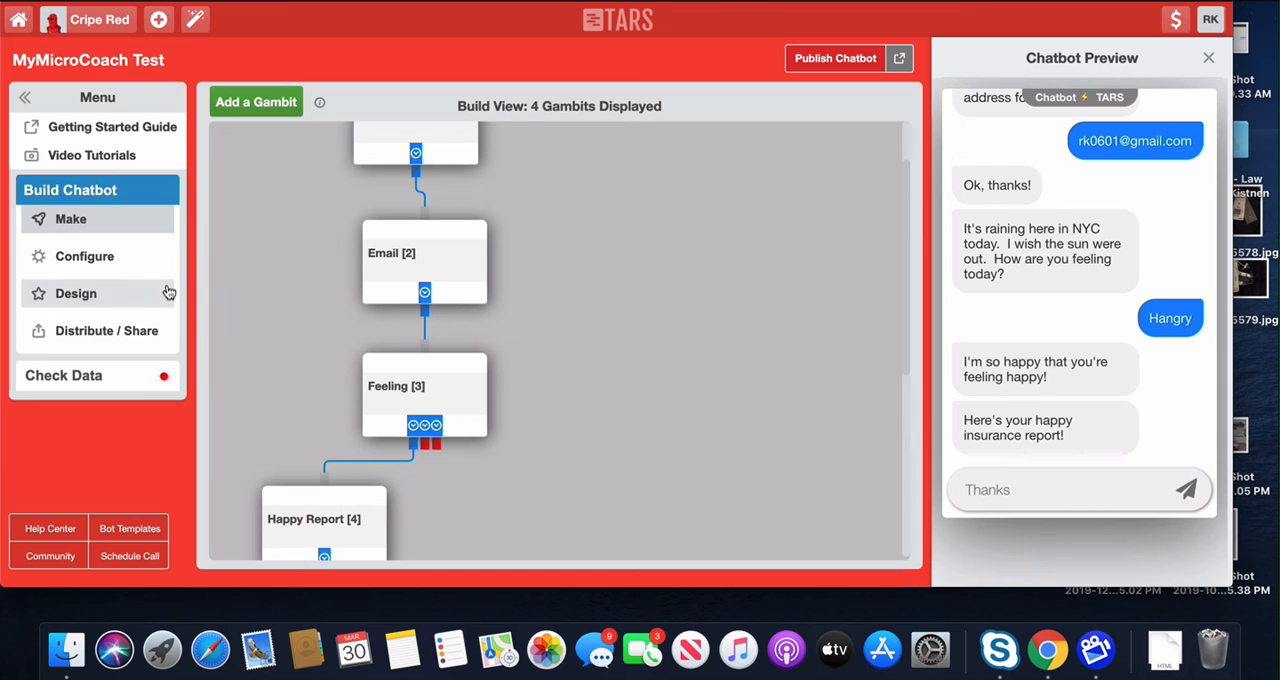
Step: Open the chatbot's widget distribution settings and select the call-out message text beside the widget image
click(100, 336)
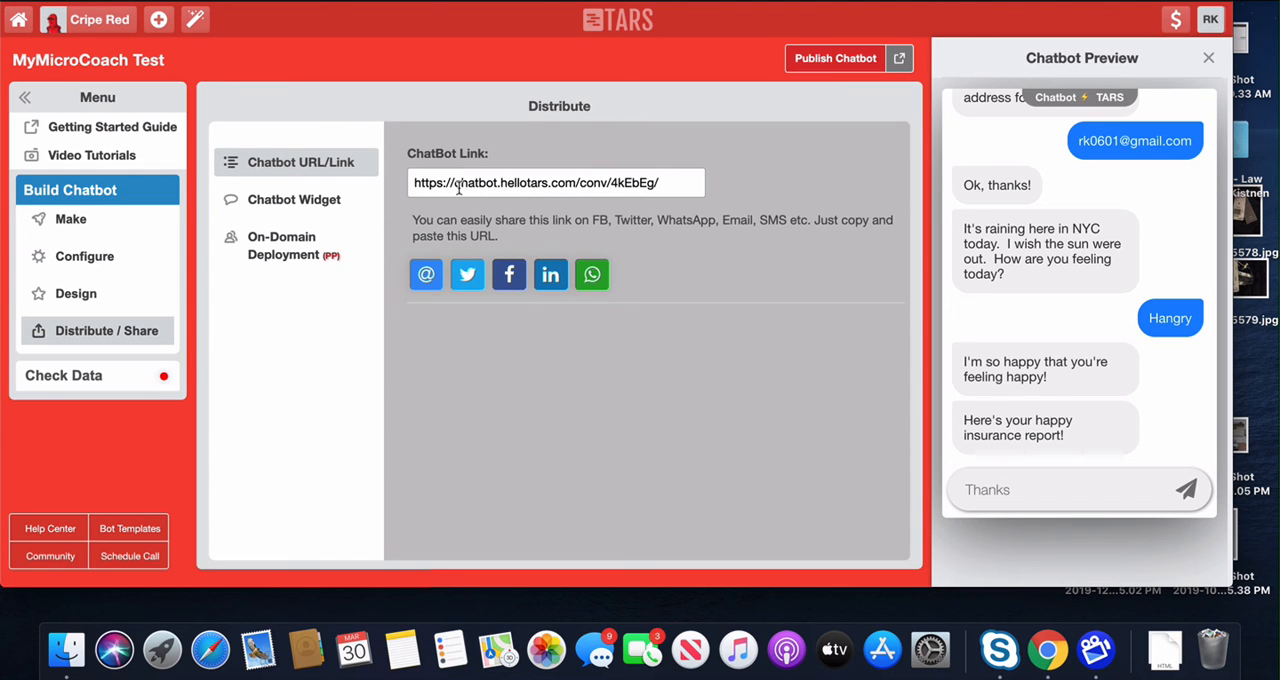
click(240, 201)
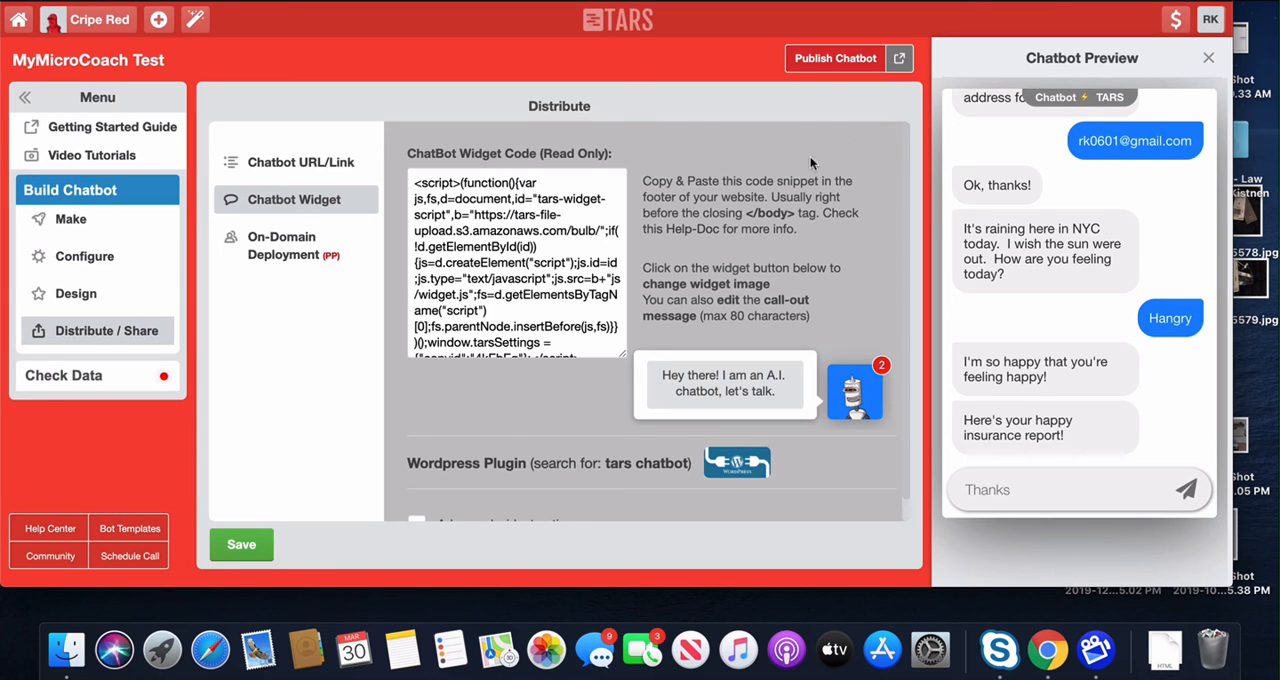
drag(780, 392, 660, 372)
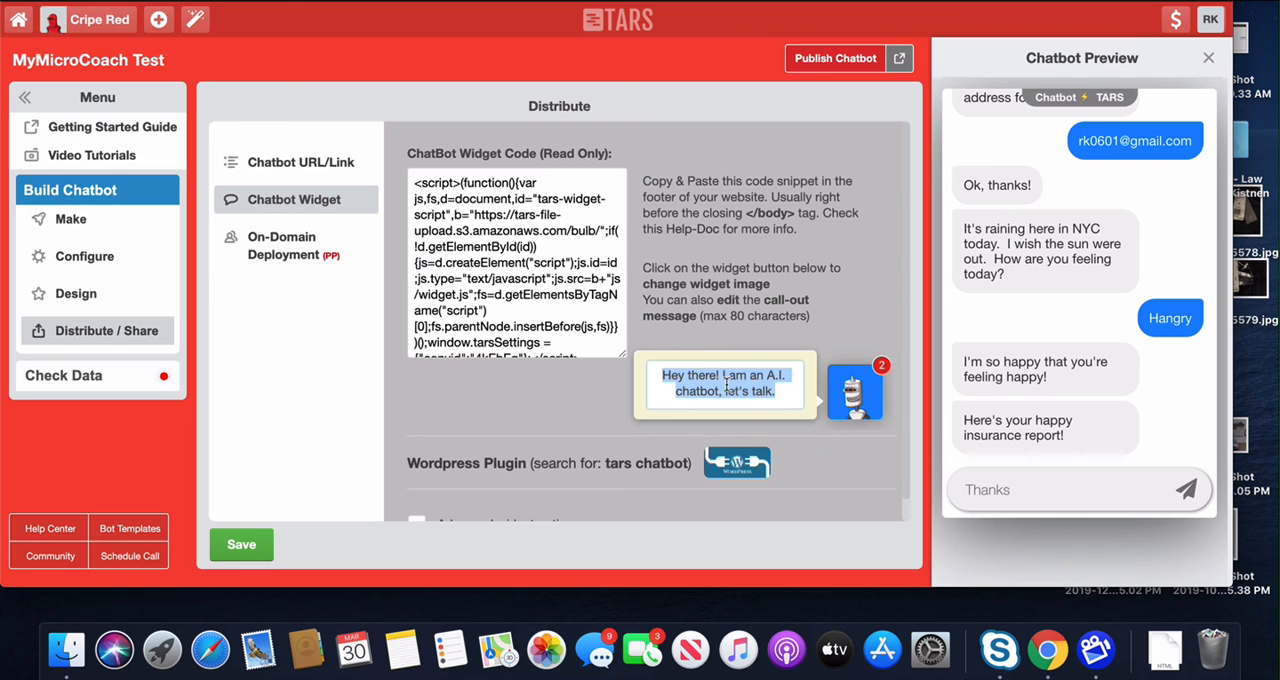
Step: Enable the advanced widget options for the chatbot widget and look through them
scroll(565, 355, down, 1)
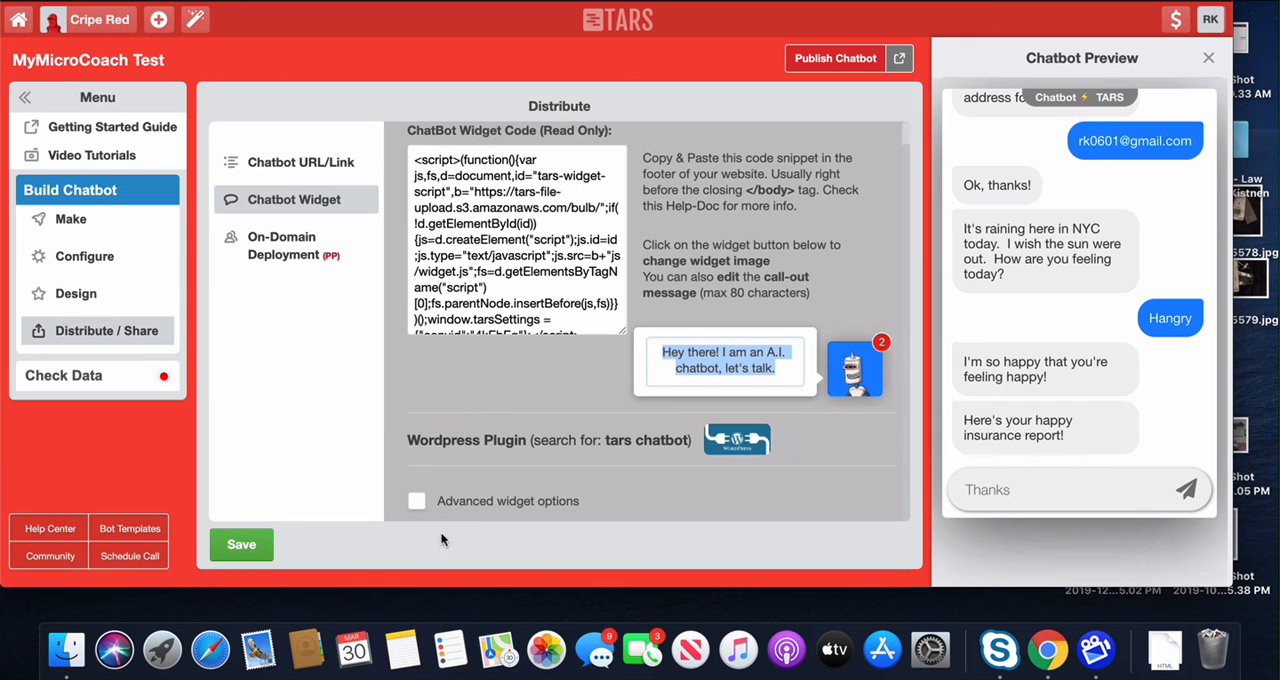
click(416, 500)
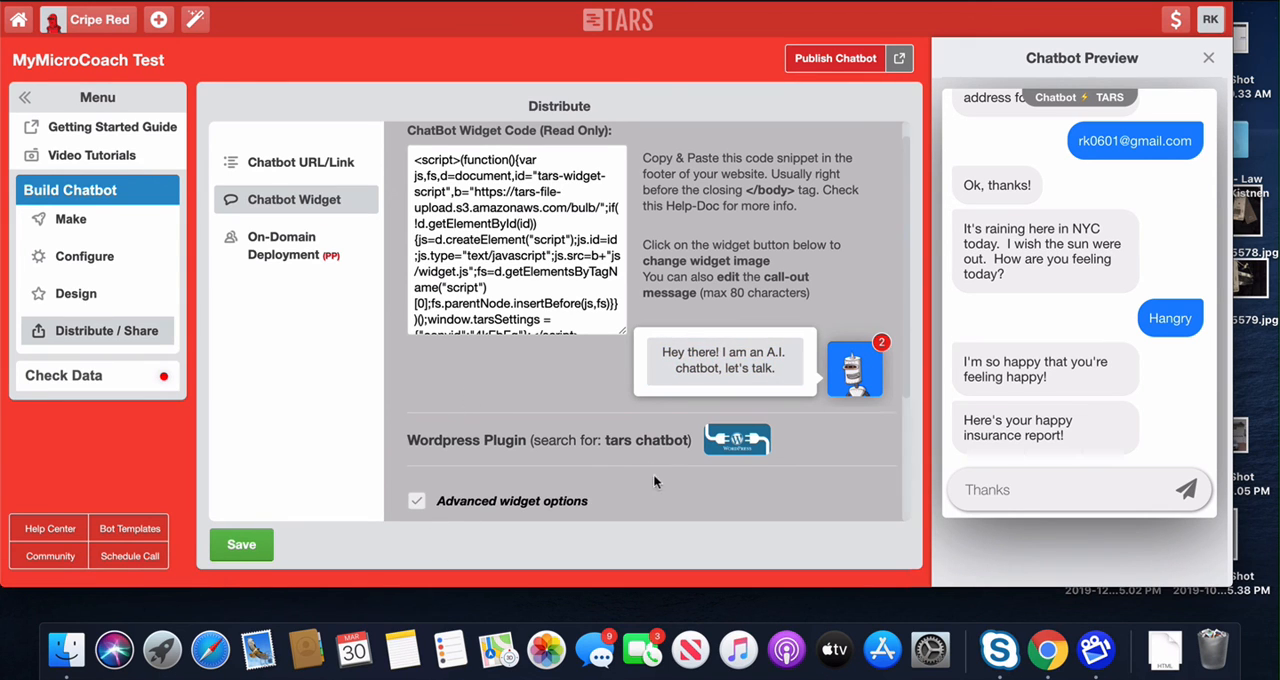
scroll(653, 473, down, 4)
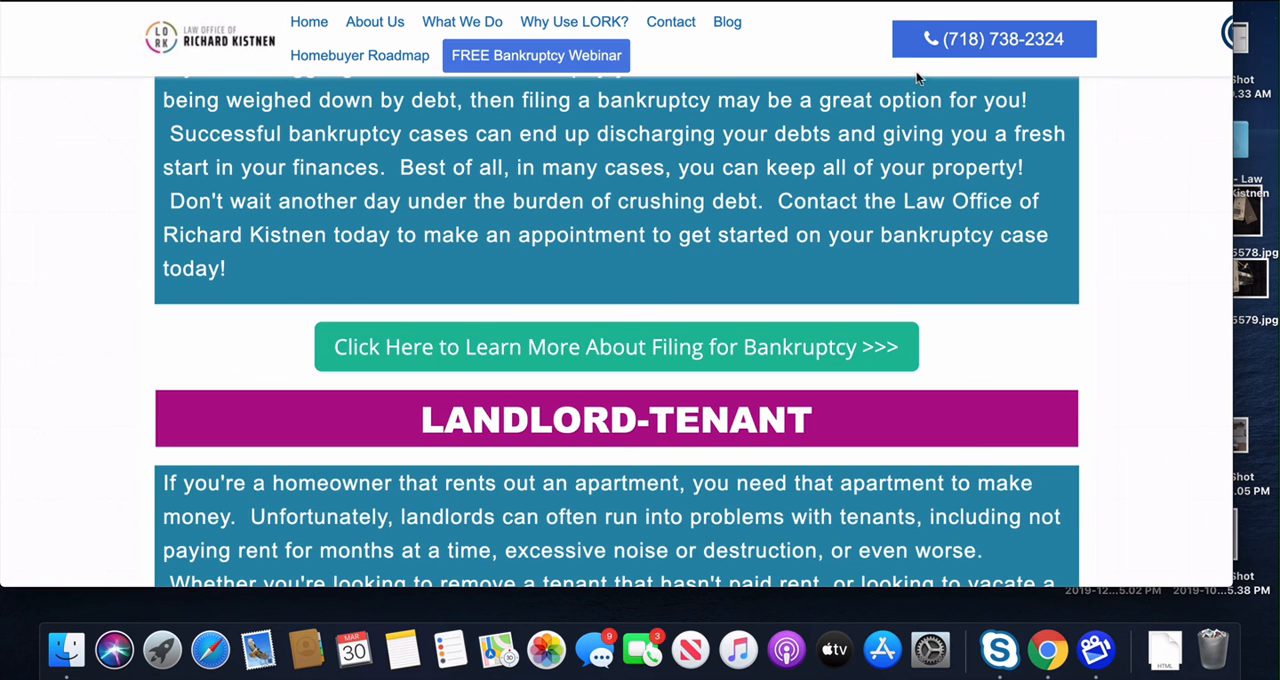
Step: On the law office website, look through the home page and open the page about filing for bankruptcy
scroll(912, 176, up, 15)
scroll(912, 176, down, 1)
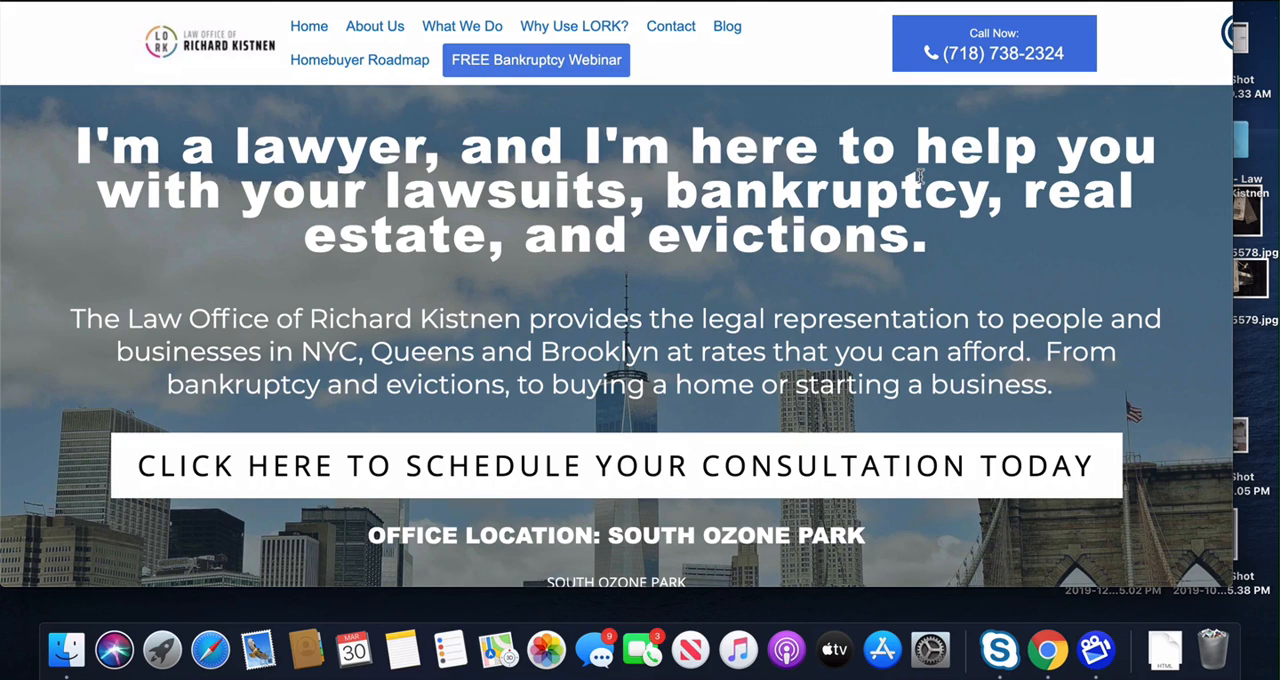
scroll(930, 190, down, 10)
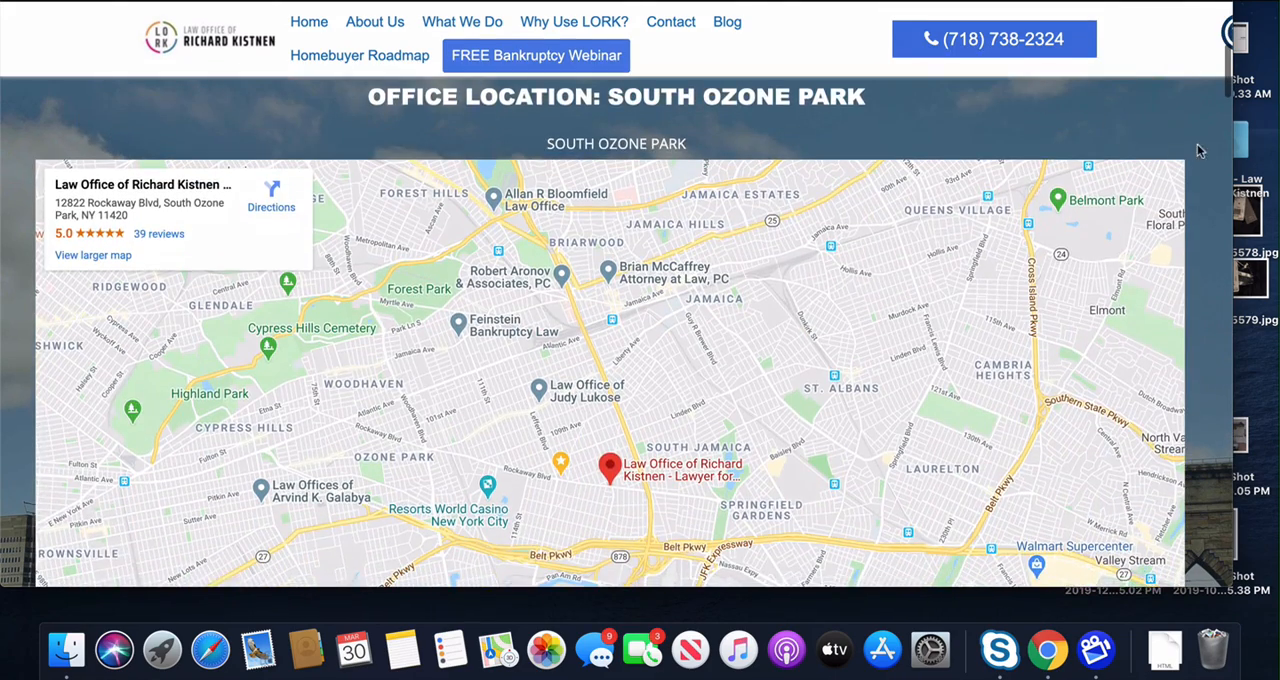
scroll(1200, 150, down, 20)
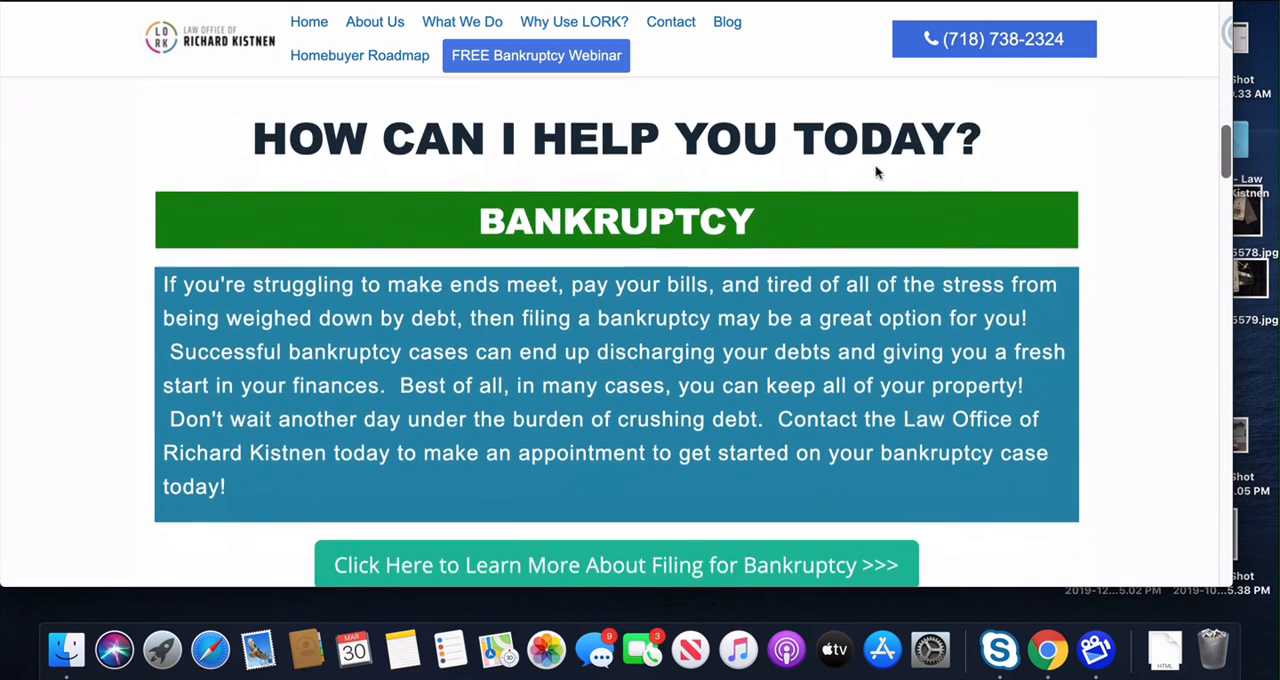
scroll(804, 226, down, 2)
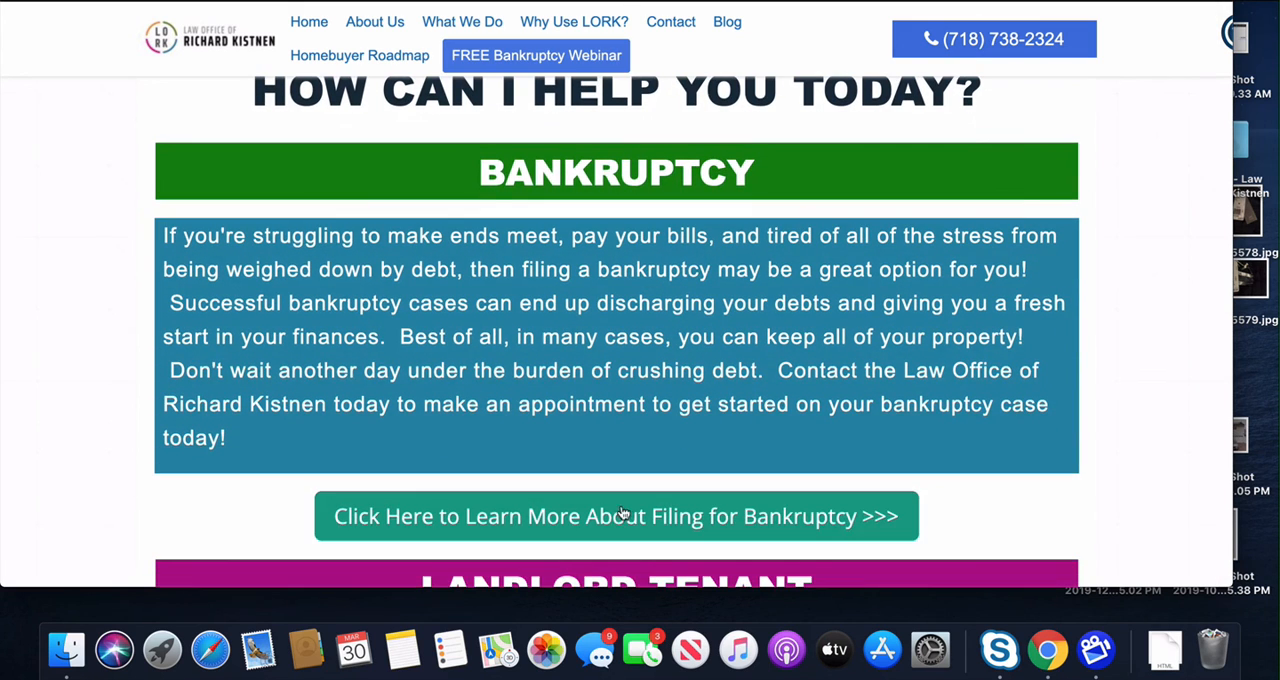
click(622, 514)
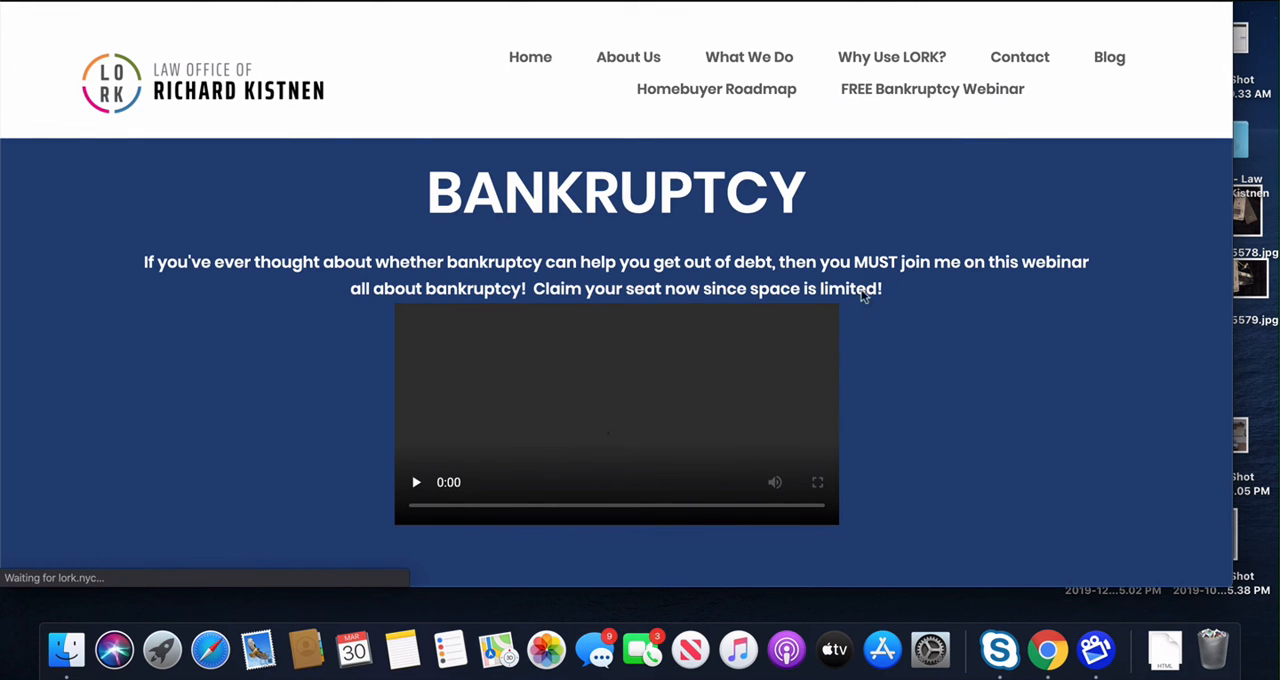
Step: Open the chatbot widget on the bankruptcy page and answer its name question with a first name
scroll(1003, 250, down, 5)
scroll(1004, 252, down, 5)
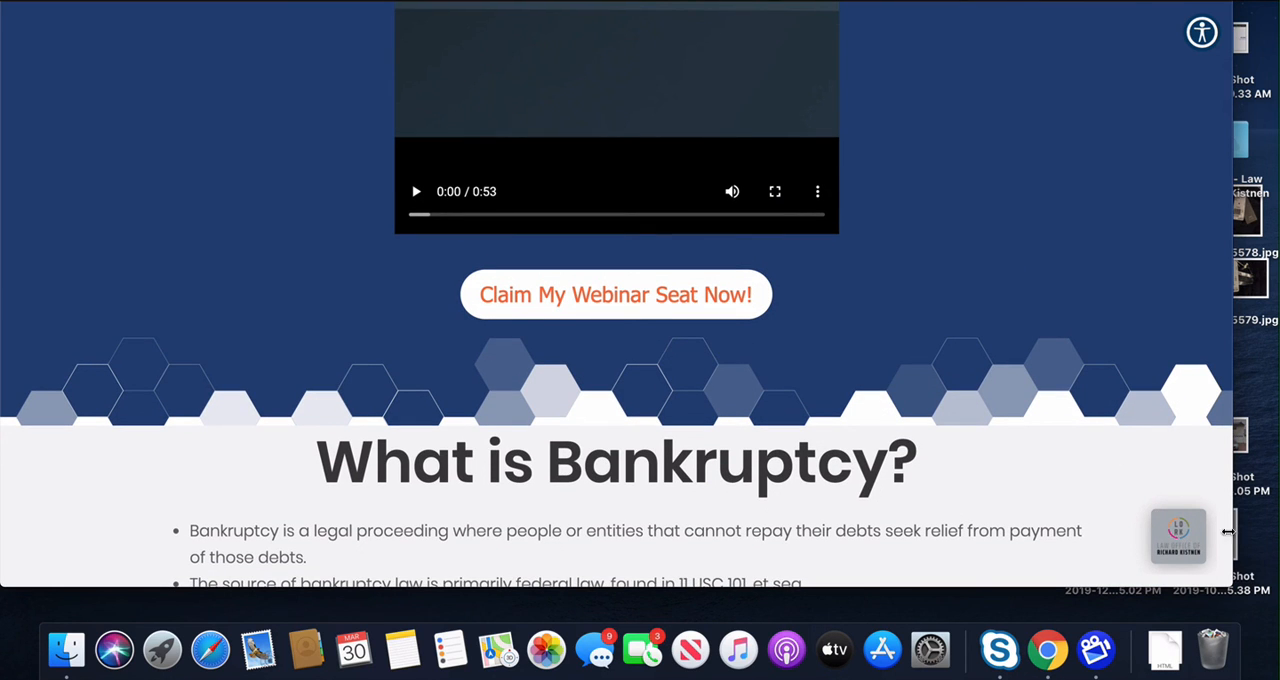
click(1172, 532)
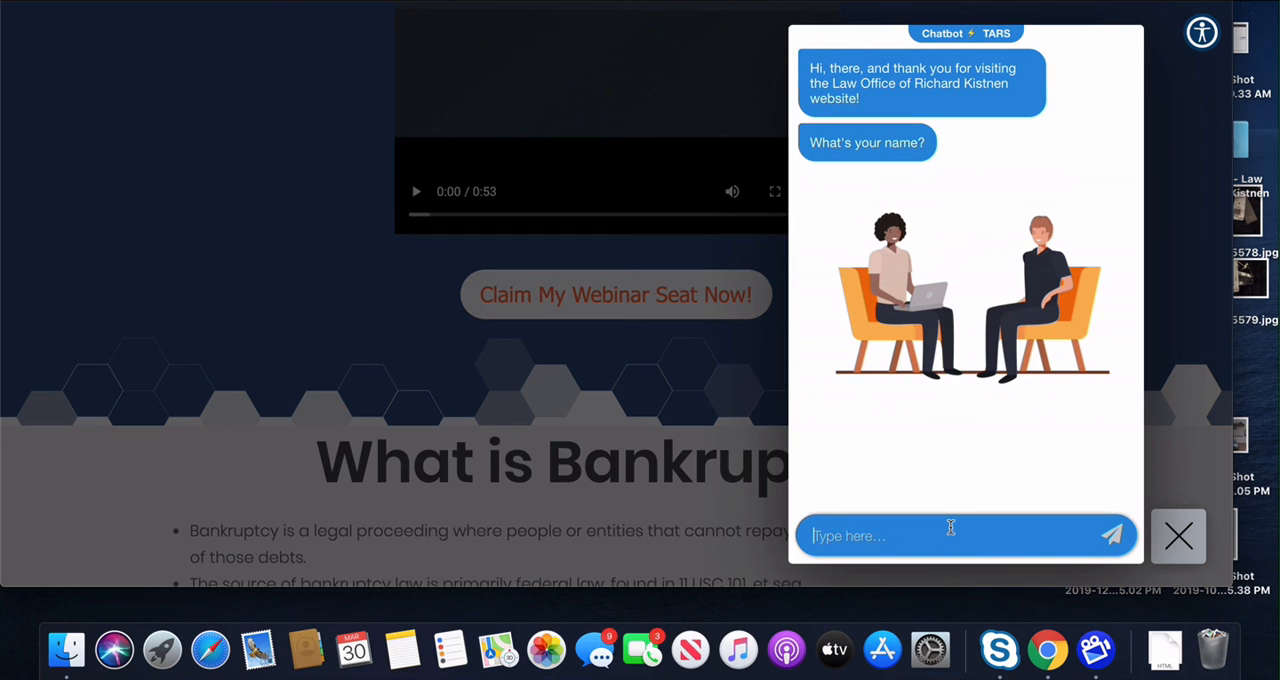
text(rich)
key(Return)
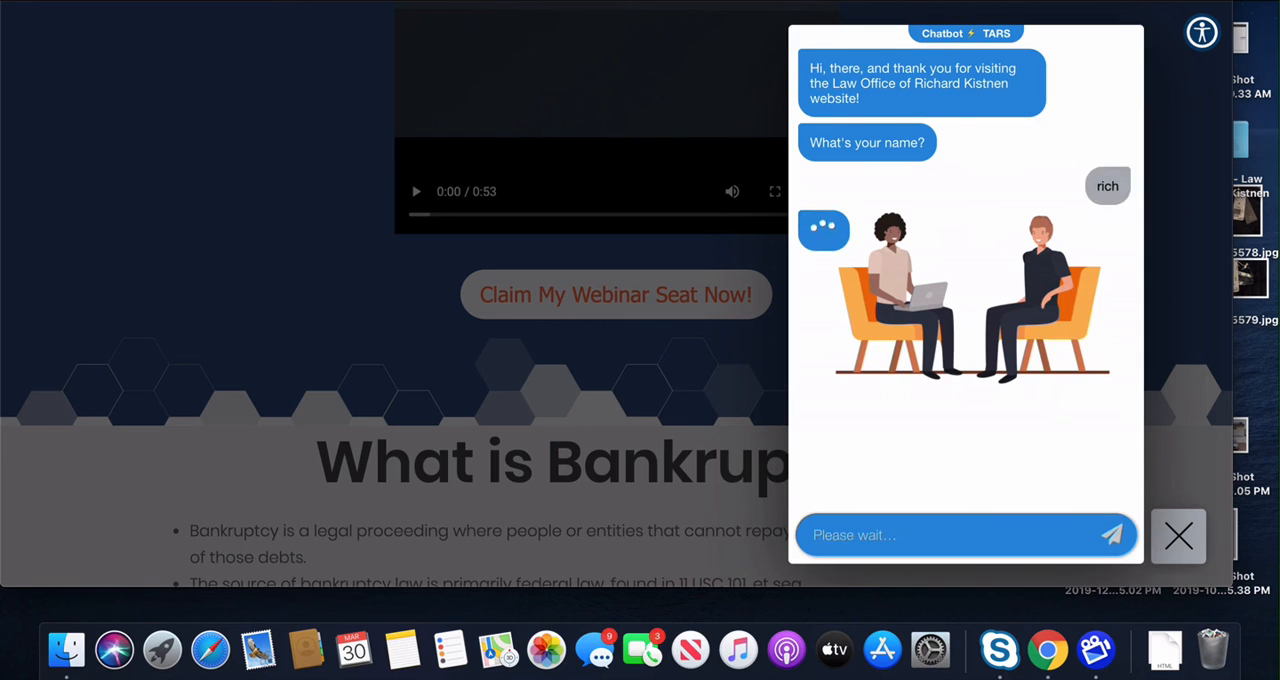